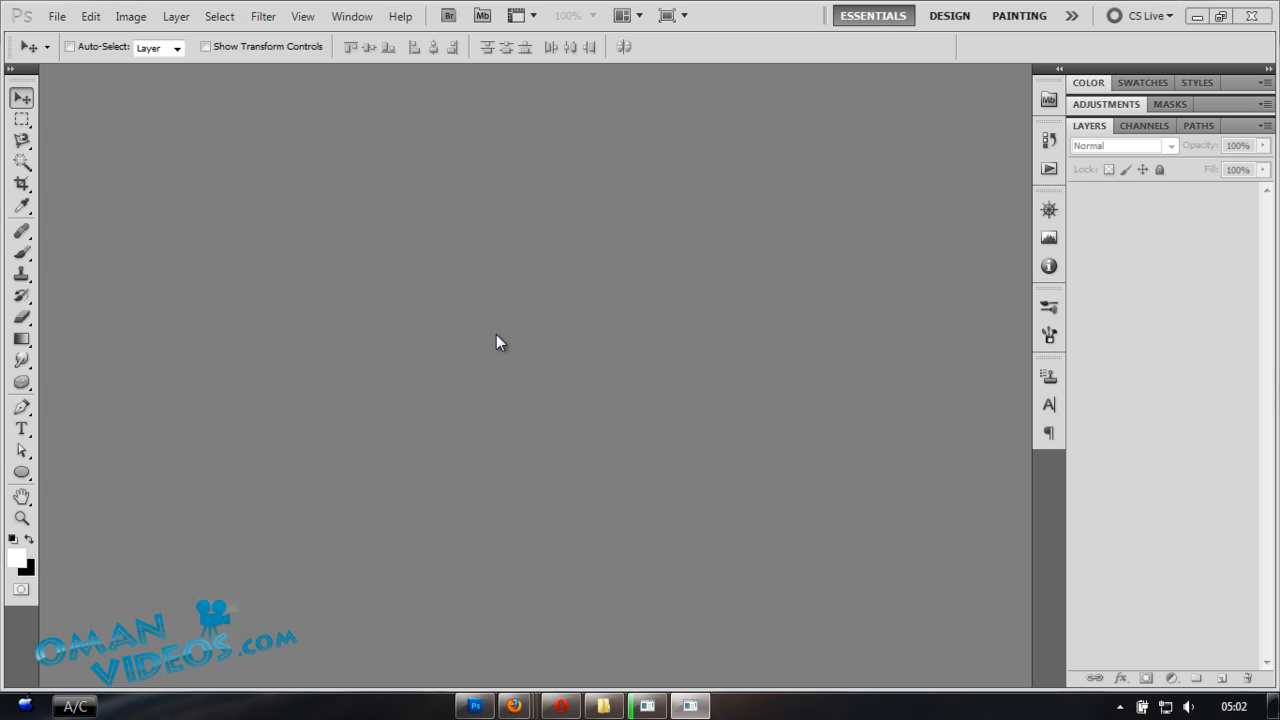
# - Create a new blank 1366 × 768 pixel document with a white background
pyautogui.click(57, 15)
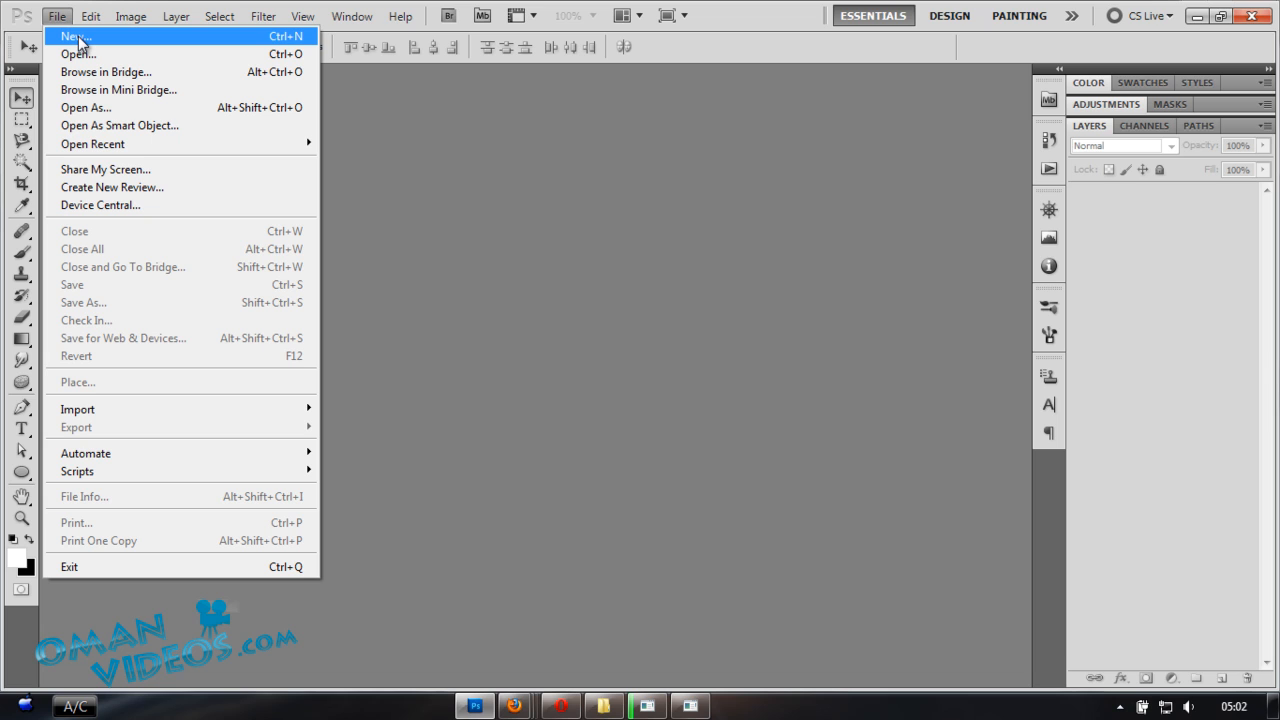
pyautogui.click(75, 36)
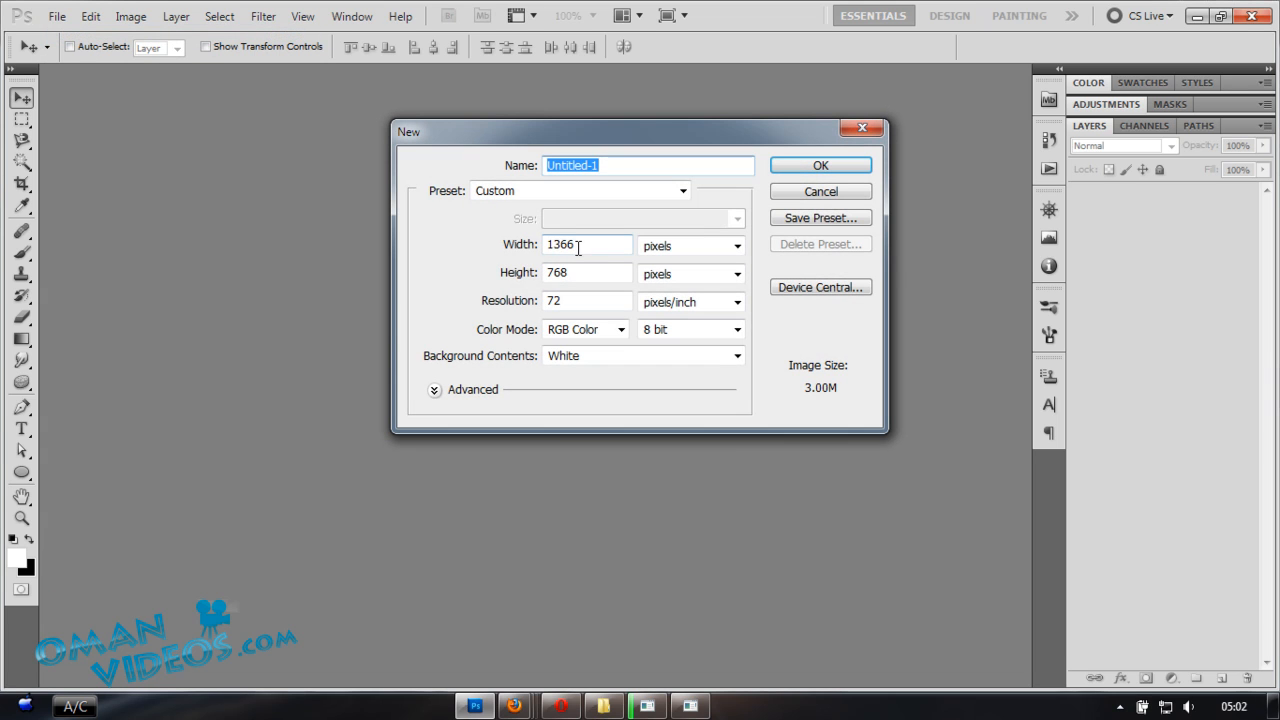
pyautogui.click(833, 168)
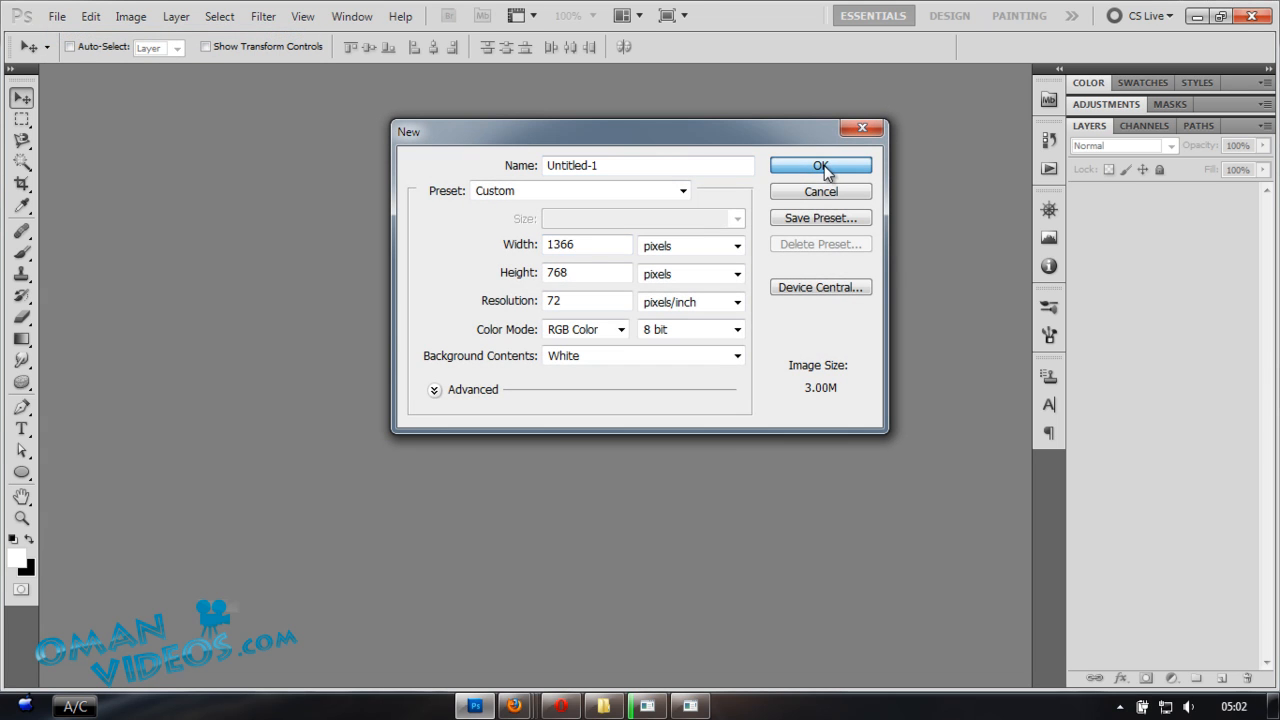
pyautogui.click(827, 170)
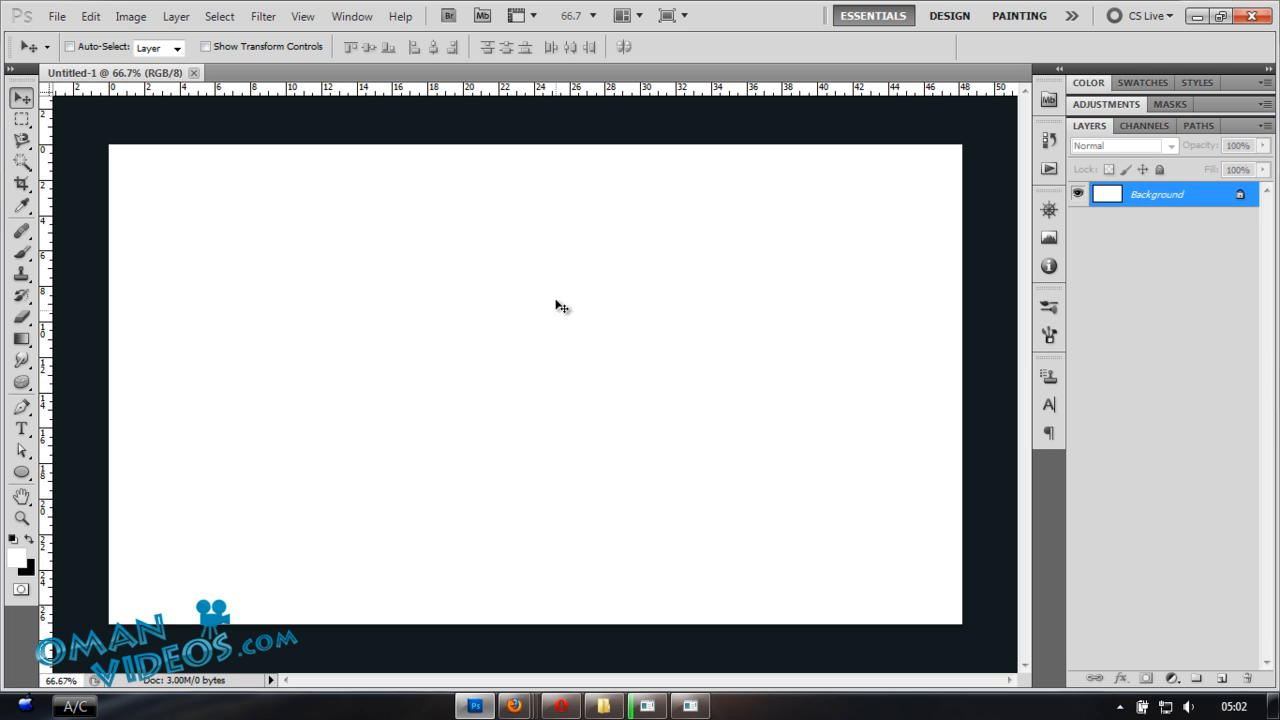
# - Start a custom gradient from the Black, White preset in the Gradient Editor
pyautogui.click(22, 337)
pyautogui.rightClick(502, 259)
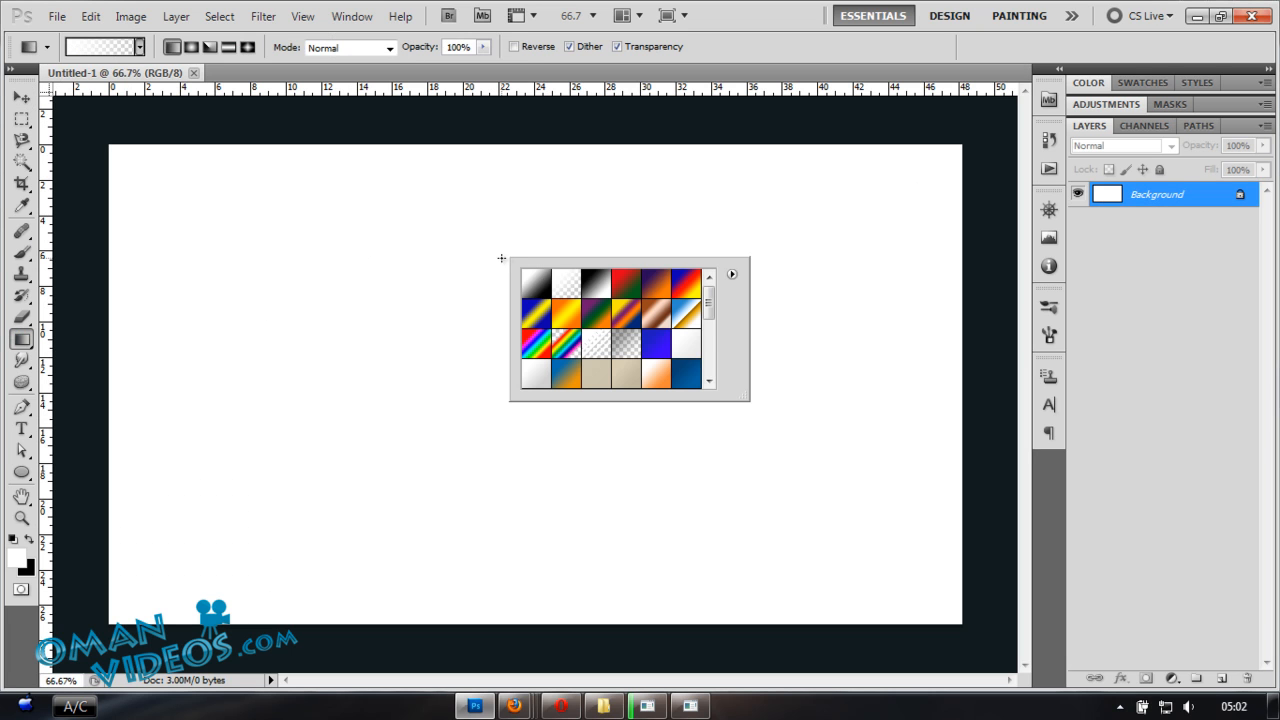
pyautogui.moveTo(709, 300)
pyautogui.mouseDown()
pyautogui.moveTo(709, 365)
pyautogui.moveTo(709, 300)
pyautogui.mouseUp()
pyautogui.click(103, 47)
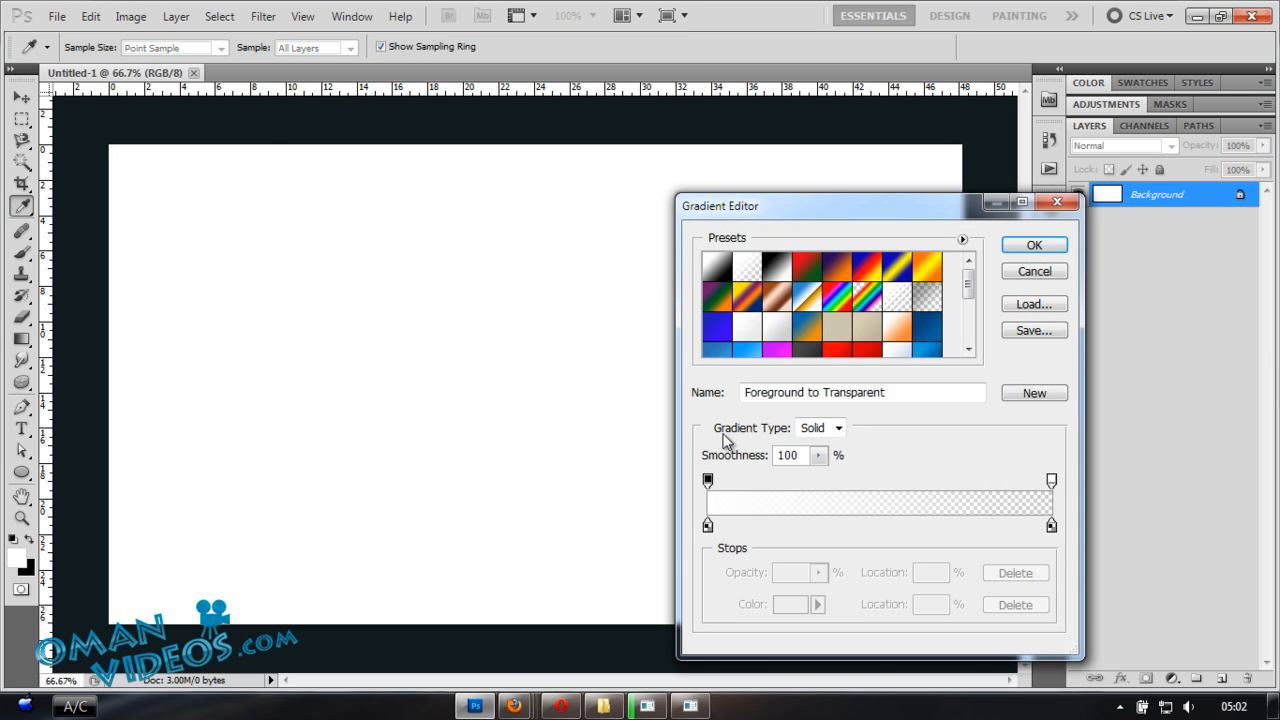
pyautogui.moveTo(822, 205); pyautogui.dragTo(500, 151)
pyautogui.click(454, 212)
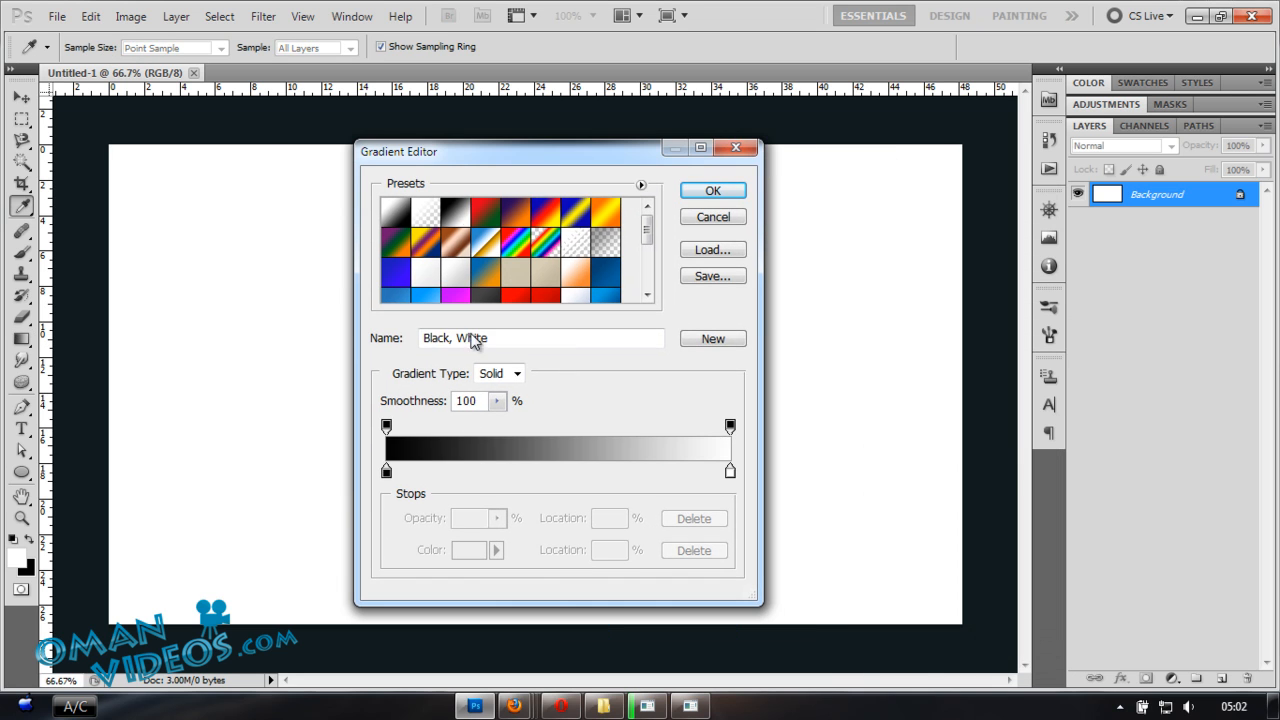
# - Set the left gradient stop to a dark navy blue
pyautogui.doubleClick(387, 474)
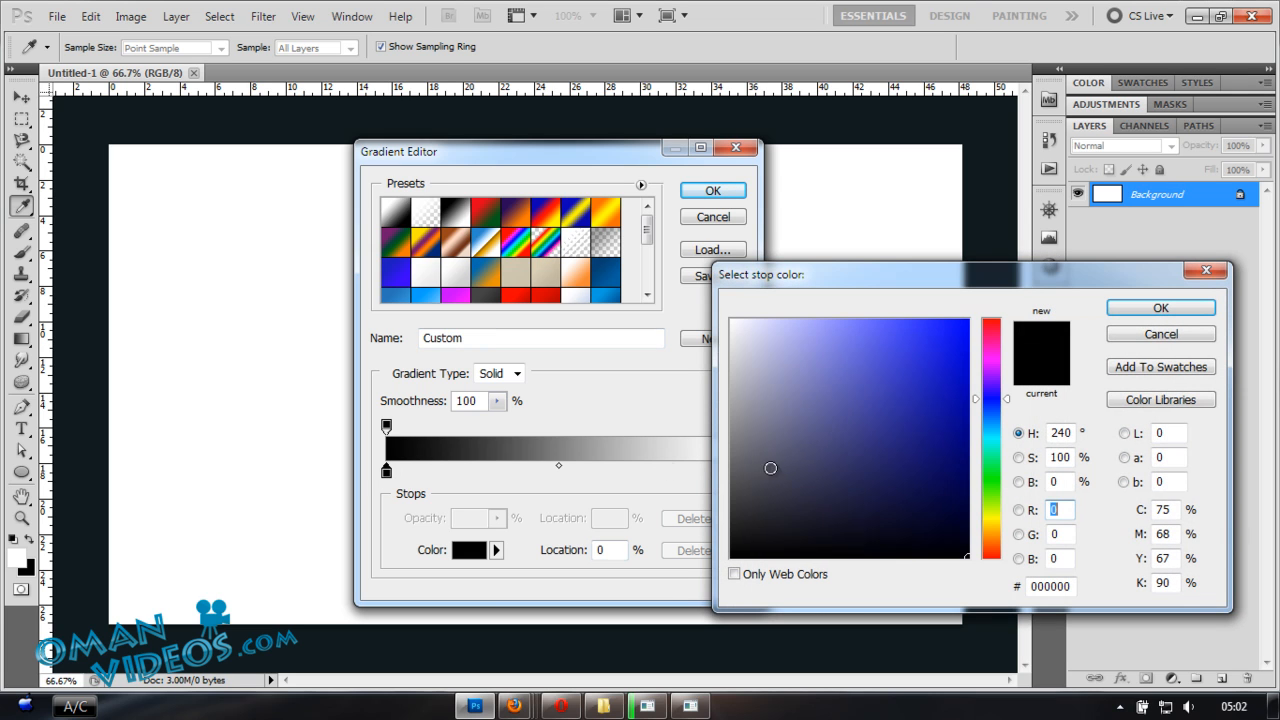
pyautogui.moveTo(995, 400); pyautogui.dragTo(995, 404)
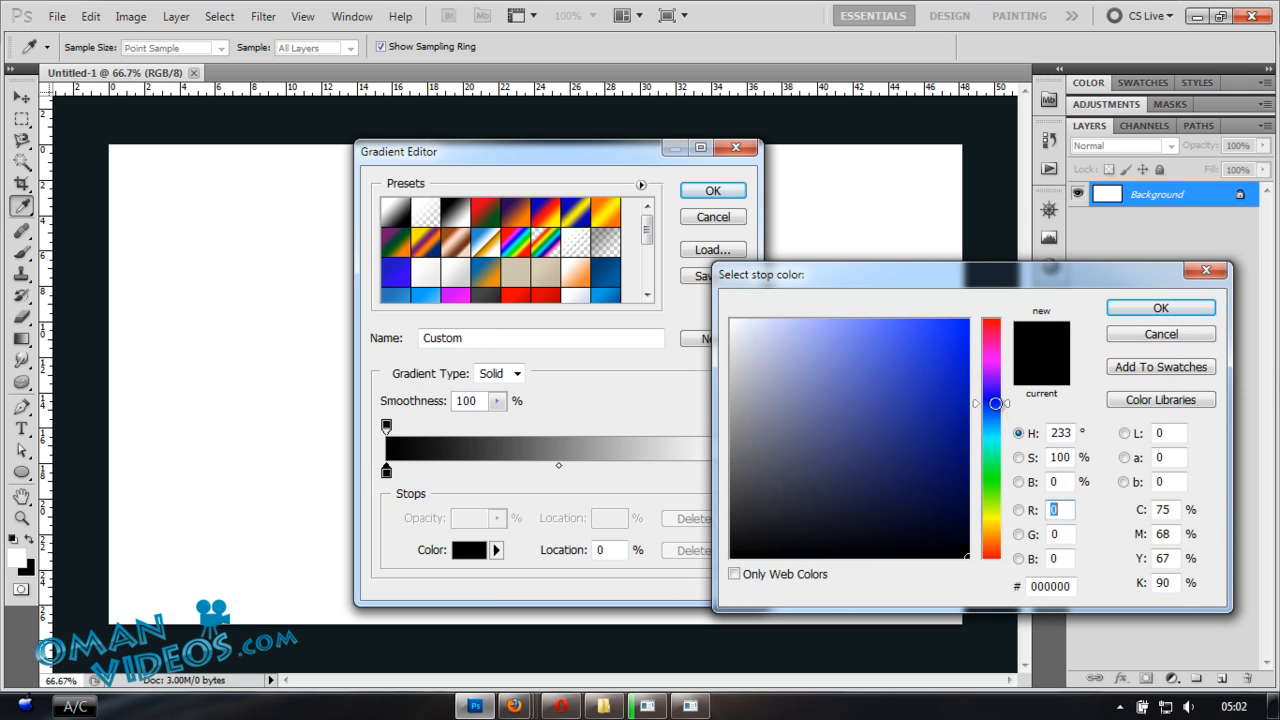
pyautogui.click(966, 465)
pyautogui.moveTo(966, 465)
pyautogui.mouseDown()
pyautogui.moveTo(943, 478)
pyautogui.moveTo(945, 525)
pyautogui.mouseUp()
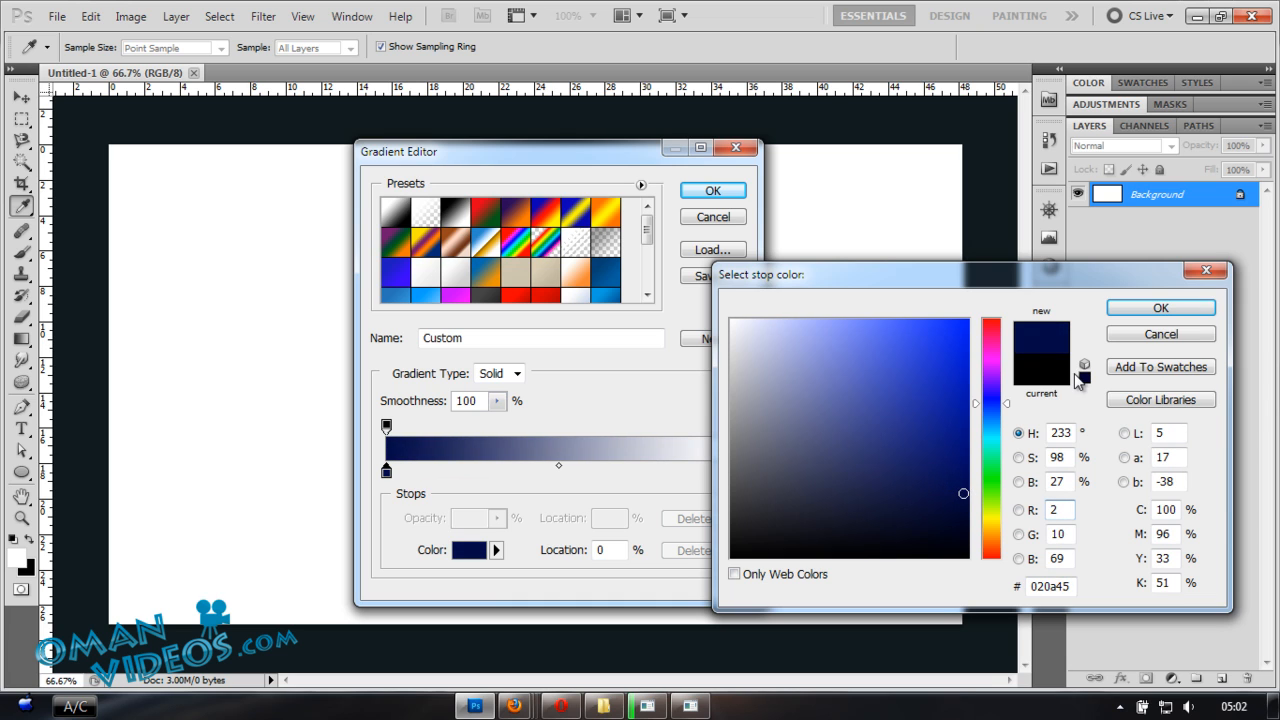
pyautogui.click(965, 517)
pyautogui.click(1160, 307)
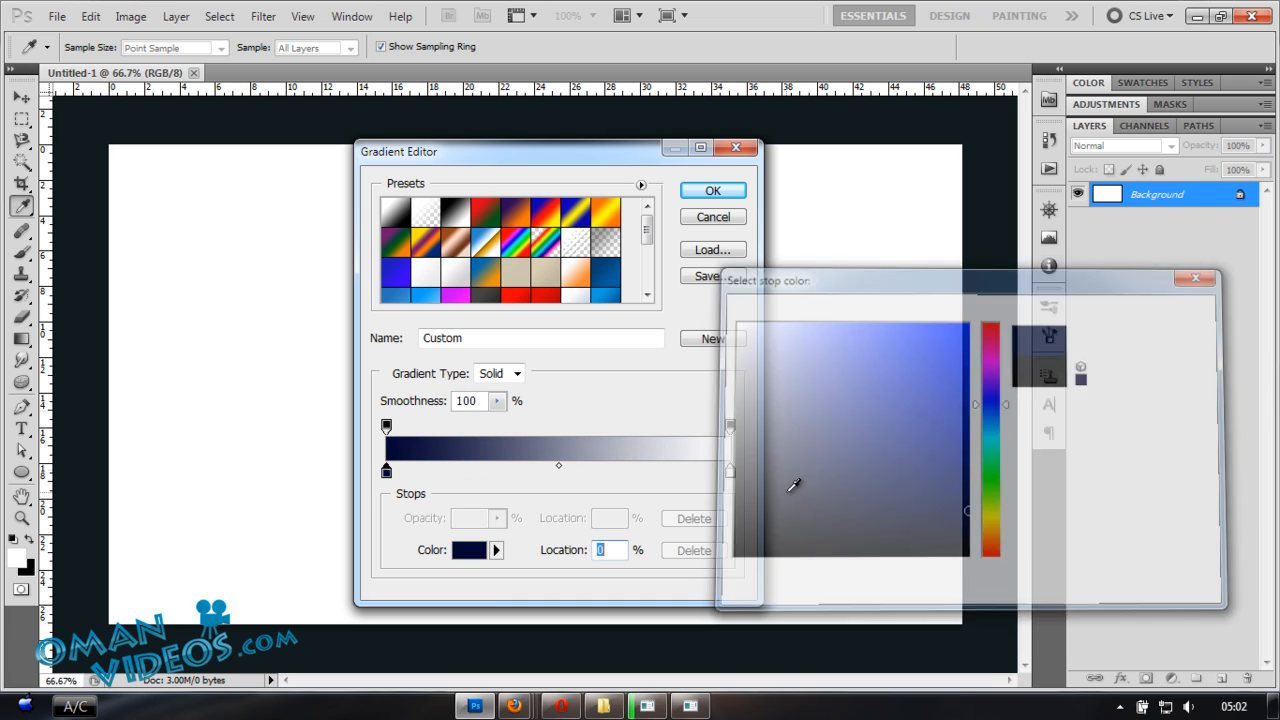
# - Set the right stop to black and save the dark blue-to-black gradient as a new preset
pyautogui.doubleClick(731, 472)
pyautogui.click(732, 552)
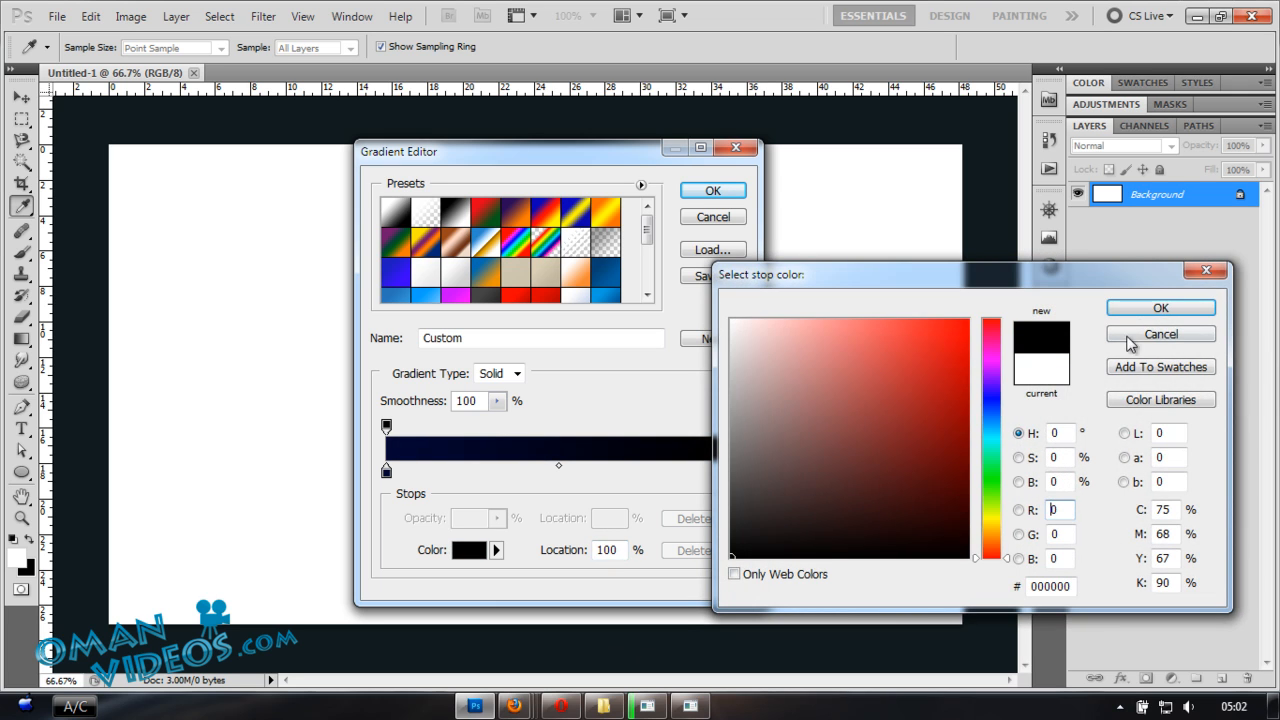
pyautogui.click(1160, 307)
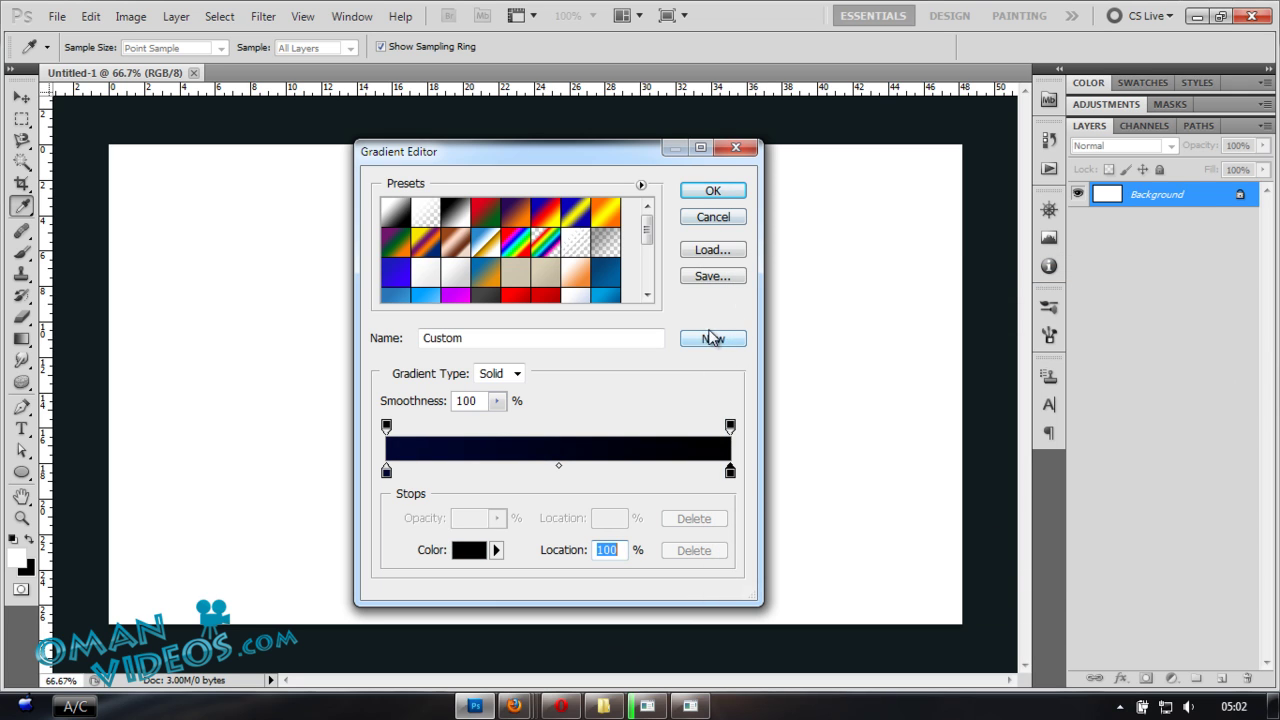
pyautogui.click(713, 339)
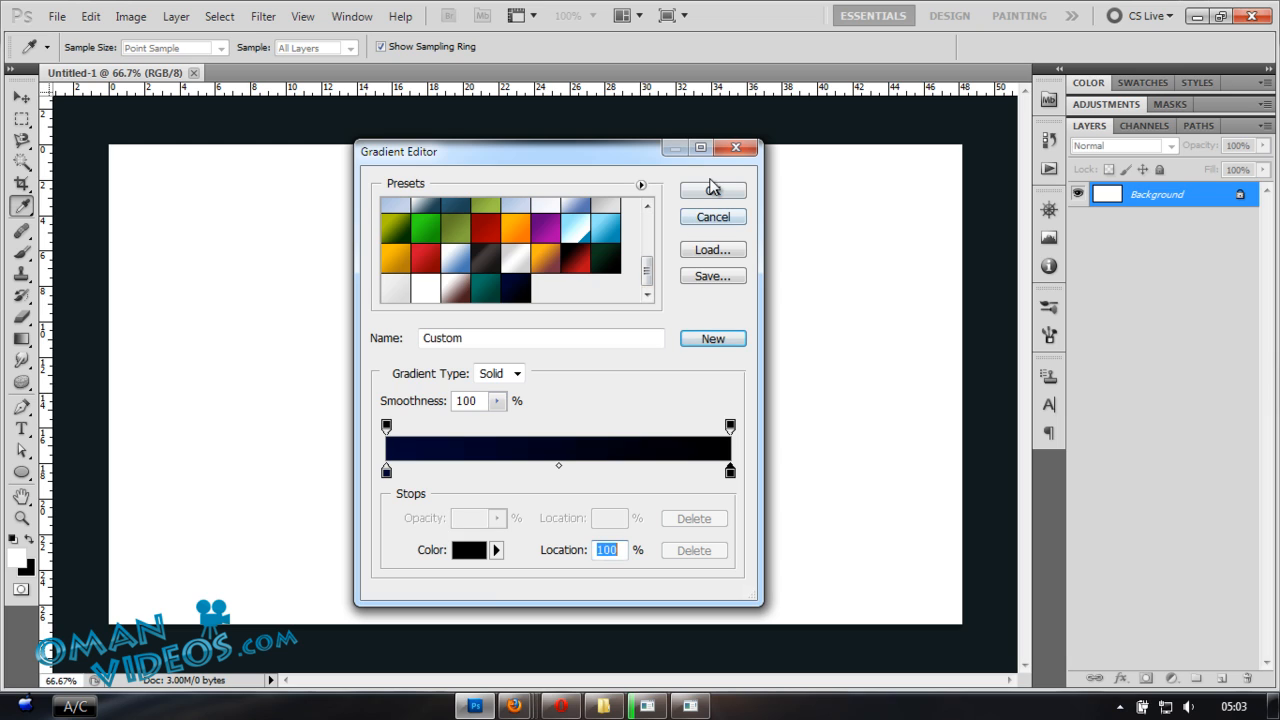
pyautogui.click(713, 191)
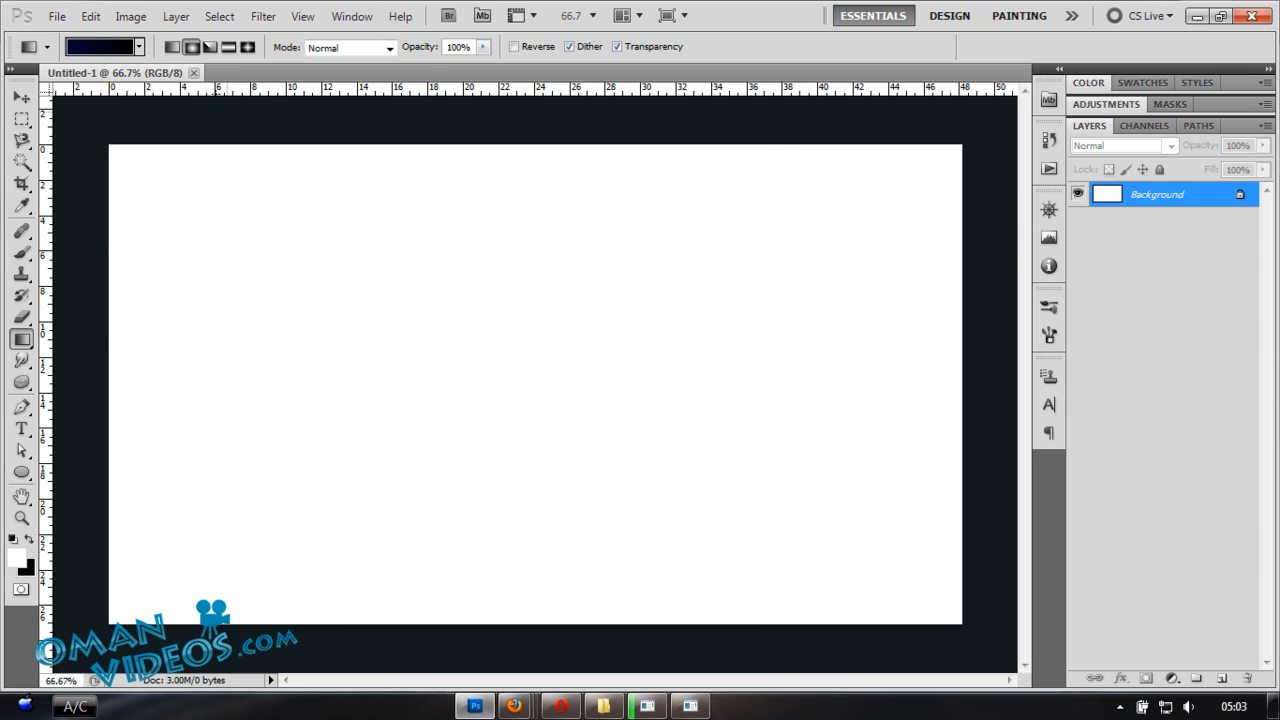
# - Fill the background with the radial navy-to-black gradient, brightest at the centre
pyautogui.moveTo(535, 396); pyautogui.dragTo(910, 169)
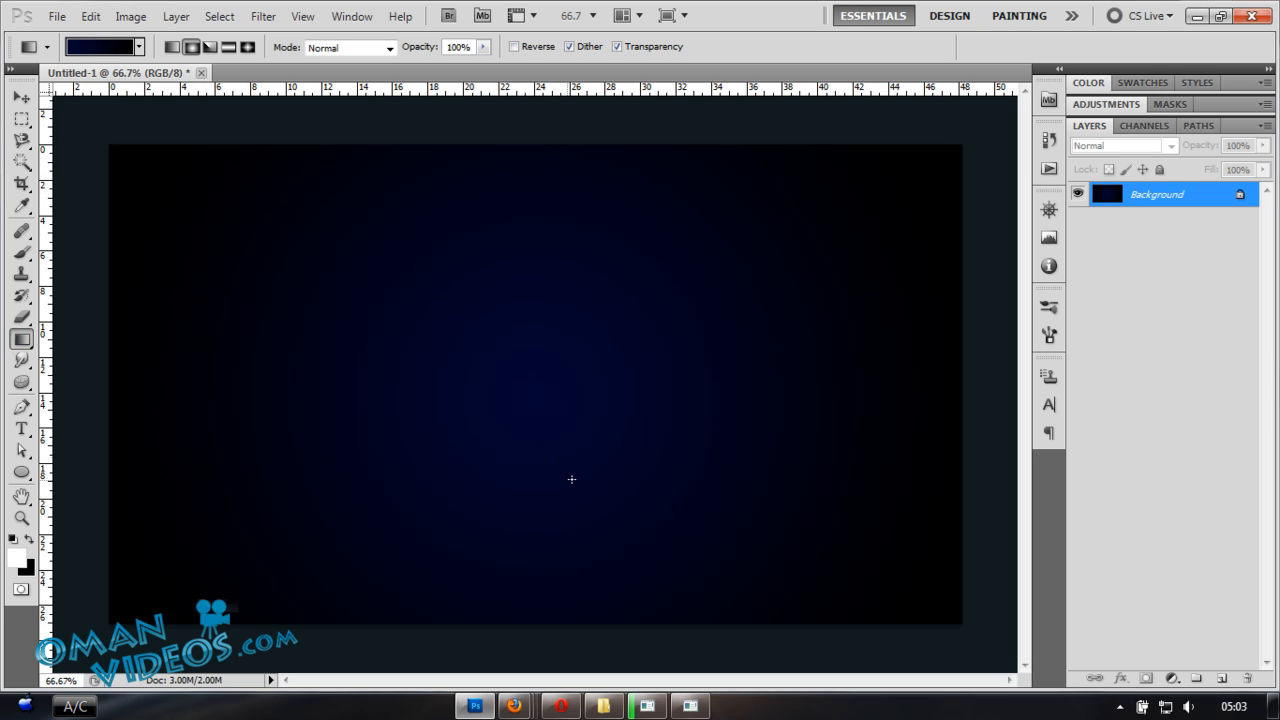
pyautogui.press('v')
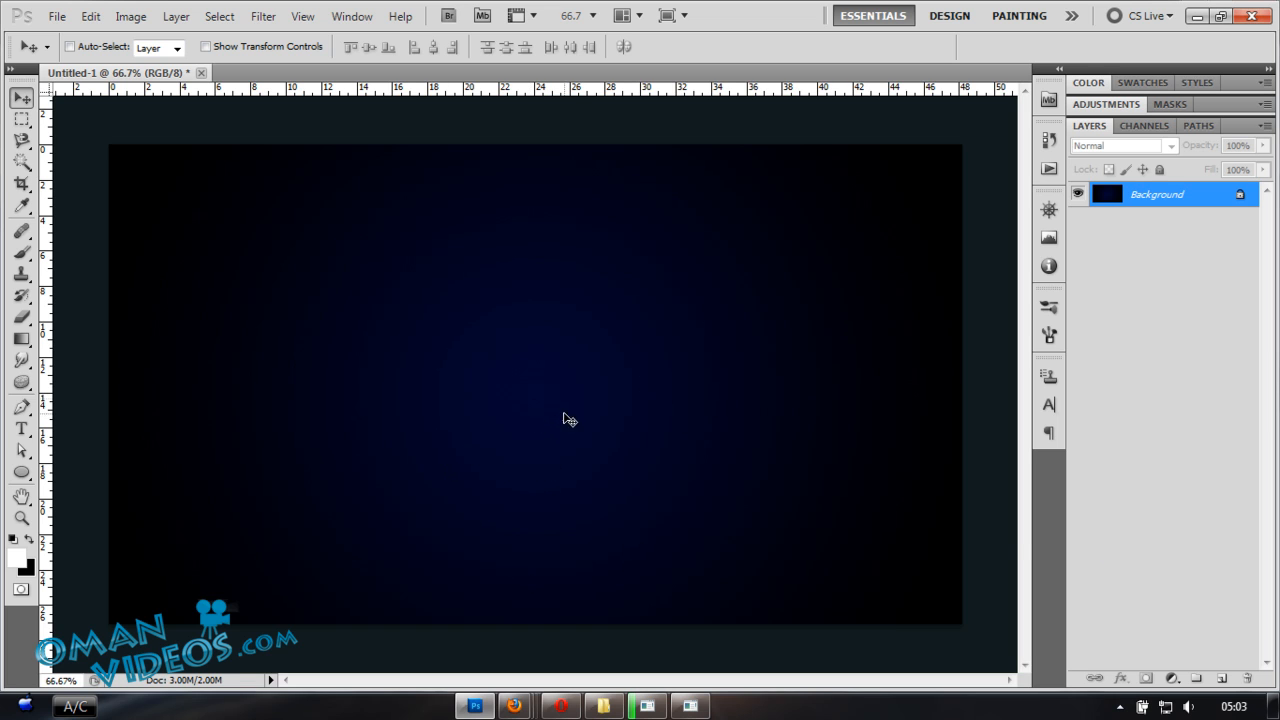
# - Add a white Gotham-Bold 250 pt MAC text layer and move it to the canvas centre
pyautogui.hotkey('ctrl', '+')
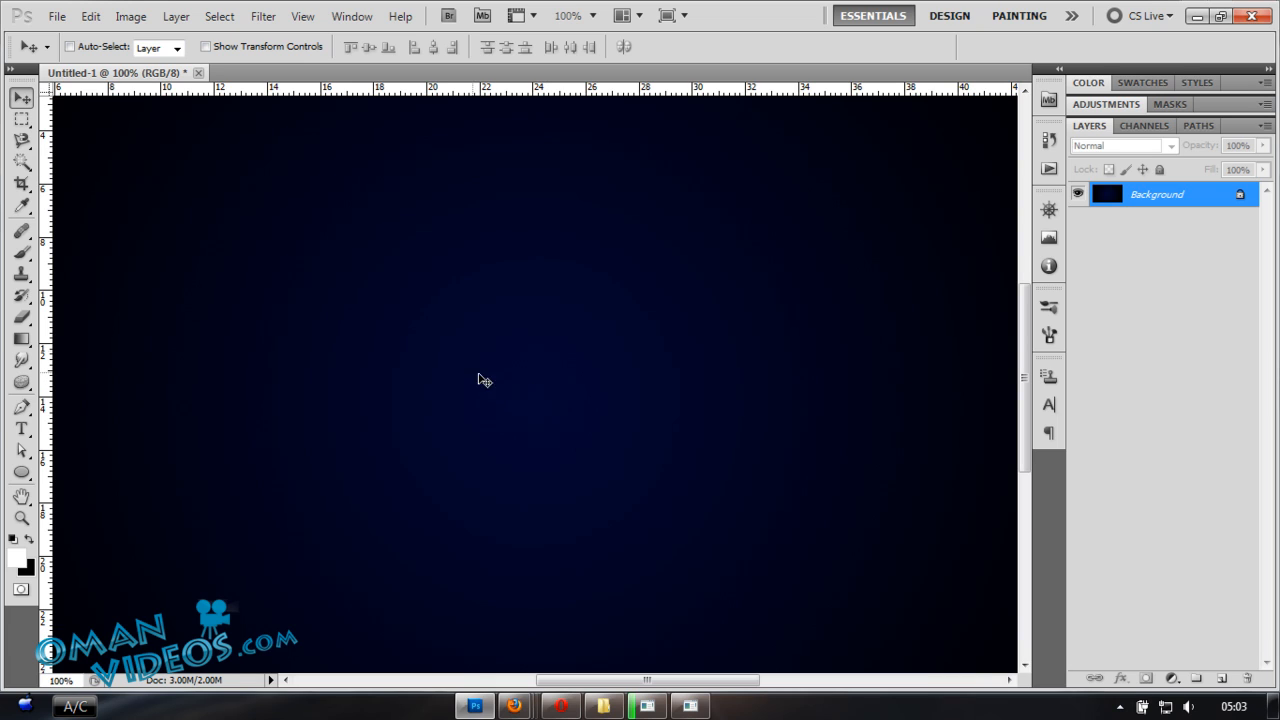
pyautogui.press('t')
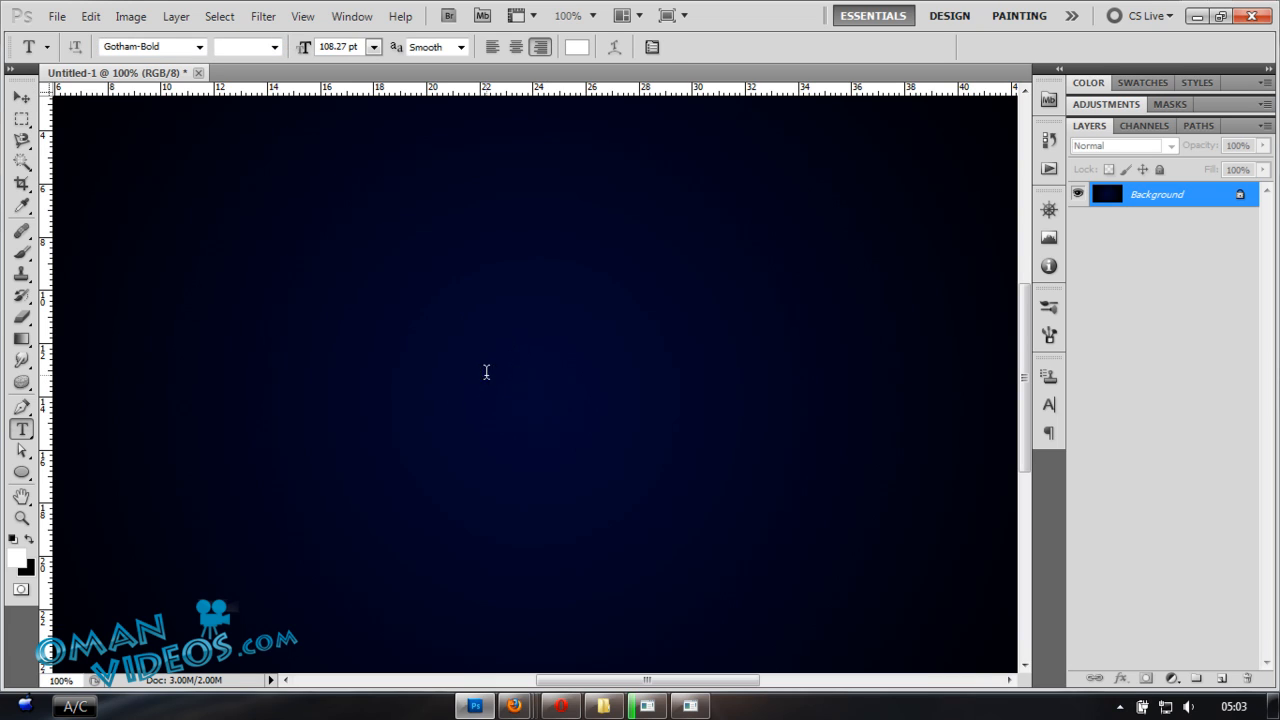
pyautogui.click(486, 374)
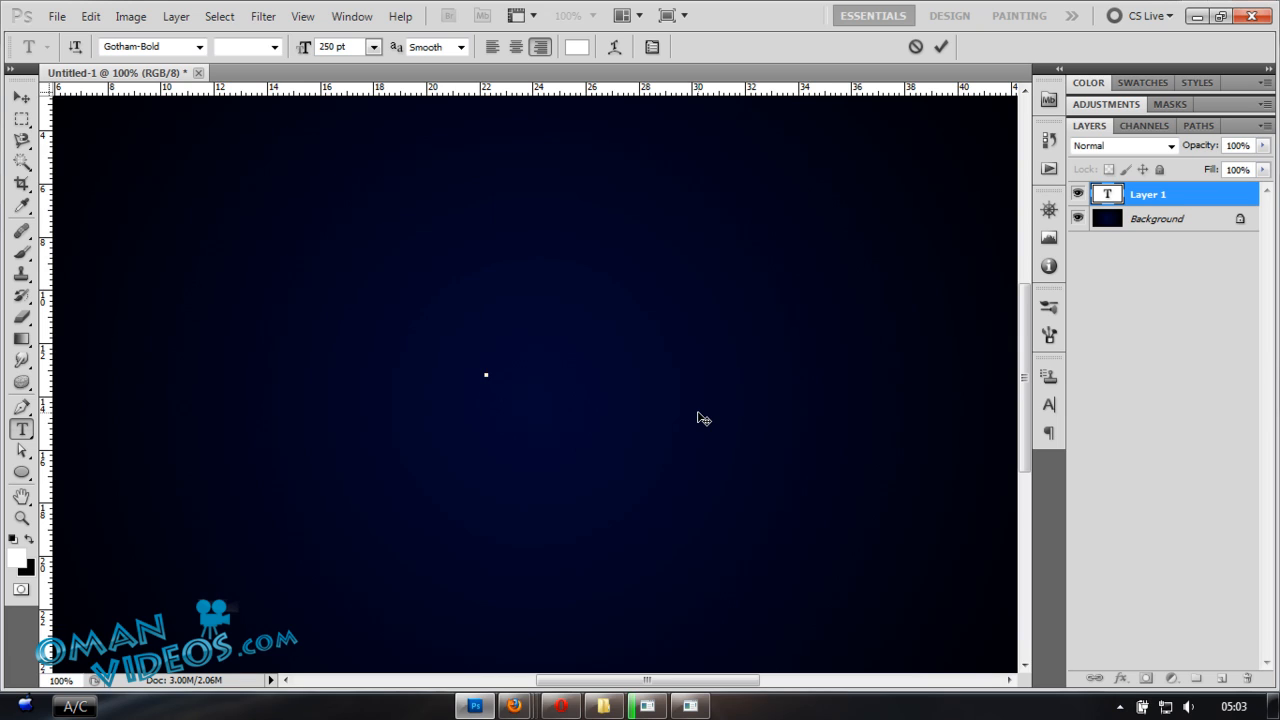
pyautogui.write('M')
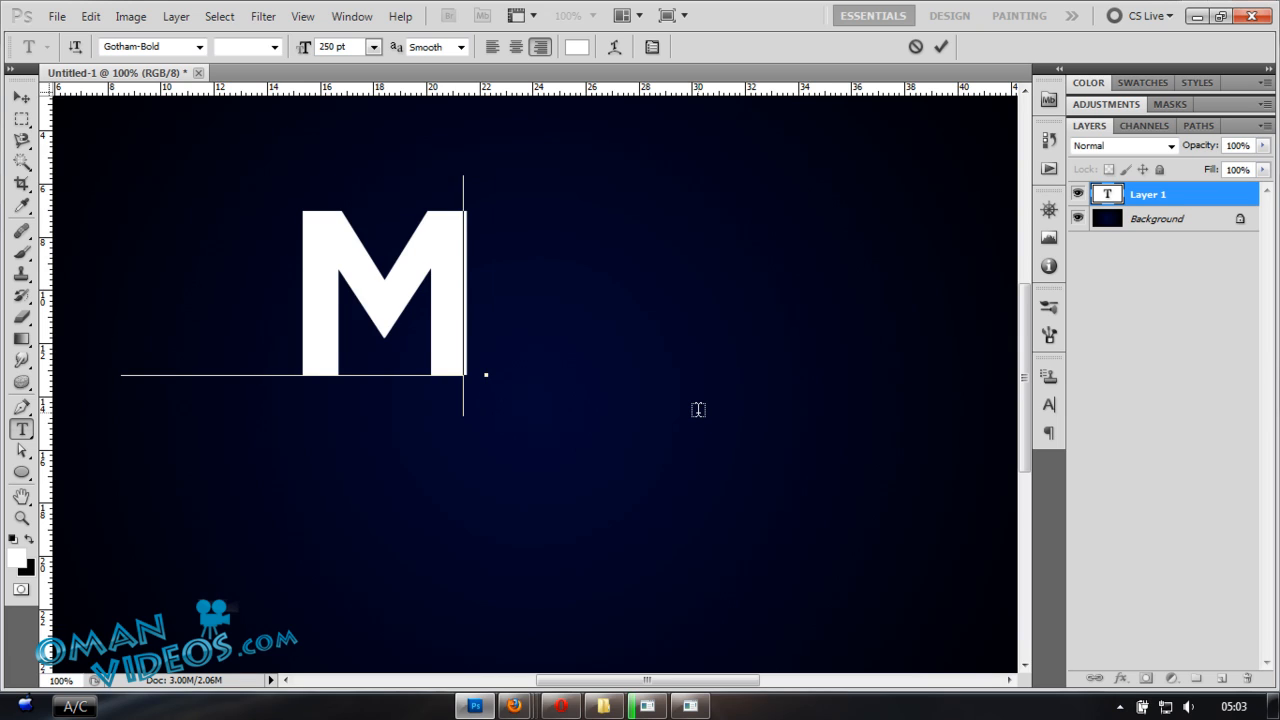
pyautogui.write('AC')
pyautogui.hotkey('ctrl', 'Return')
pyautogui.press('v')
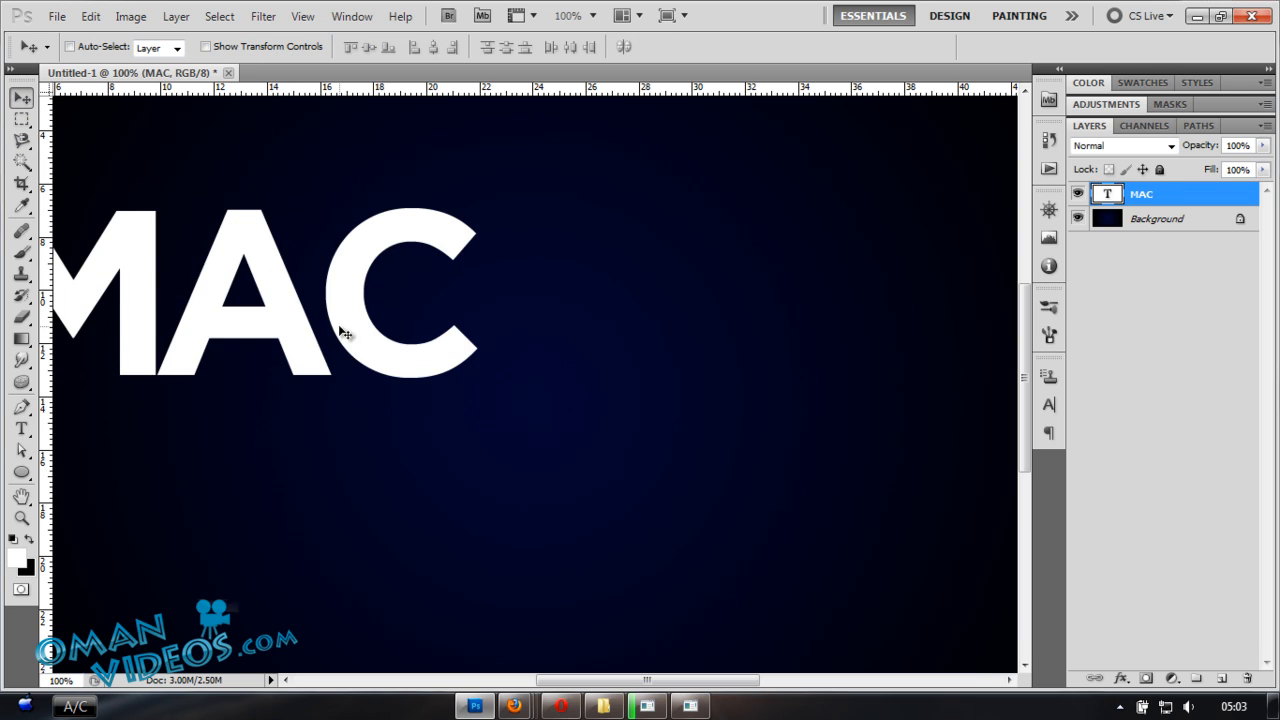
pyautogui.moveTo(347, 335)
pyautogui.mouseDown()
pyautogui.moveTo(698, 398)
pyautogui.moveTo(686, 410)
pyautogui.mouseUp()
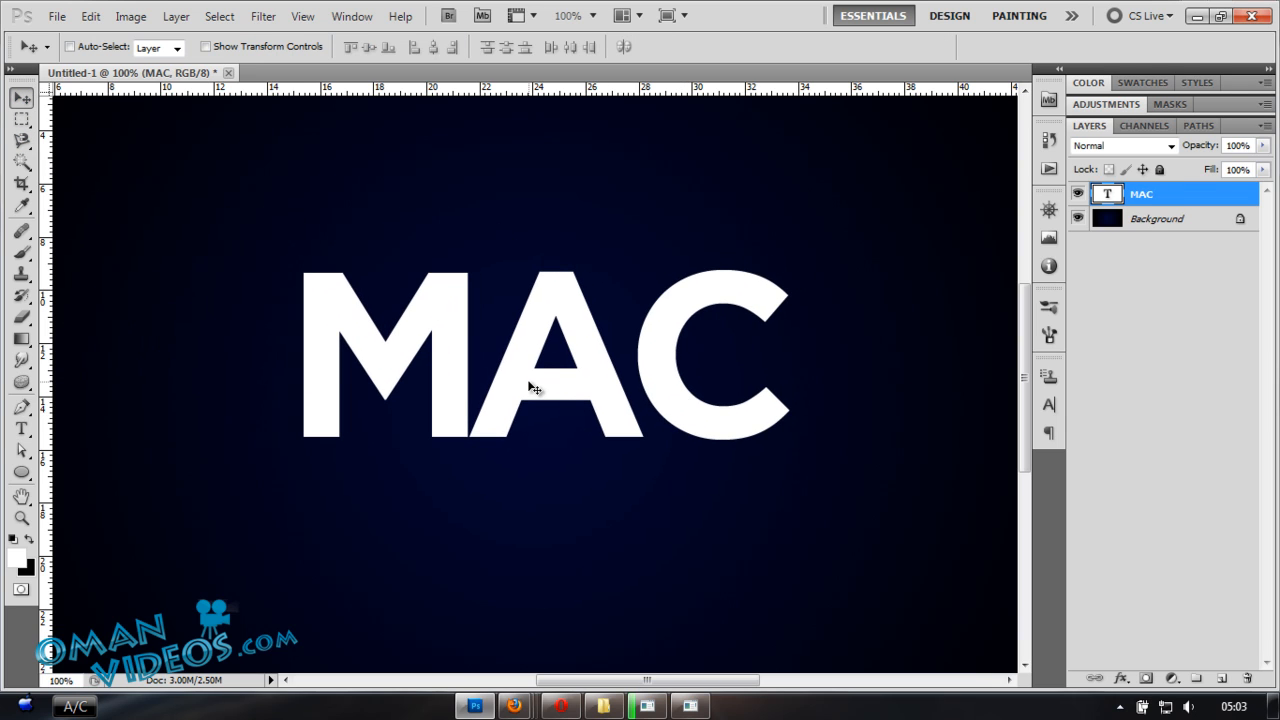
# - Delete the letters AC so only M remains and move it toward the left side
pyautogui.press('t')
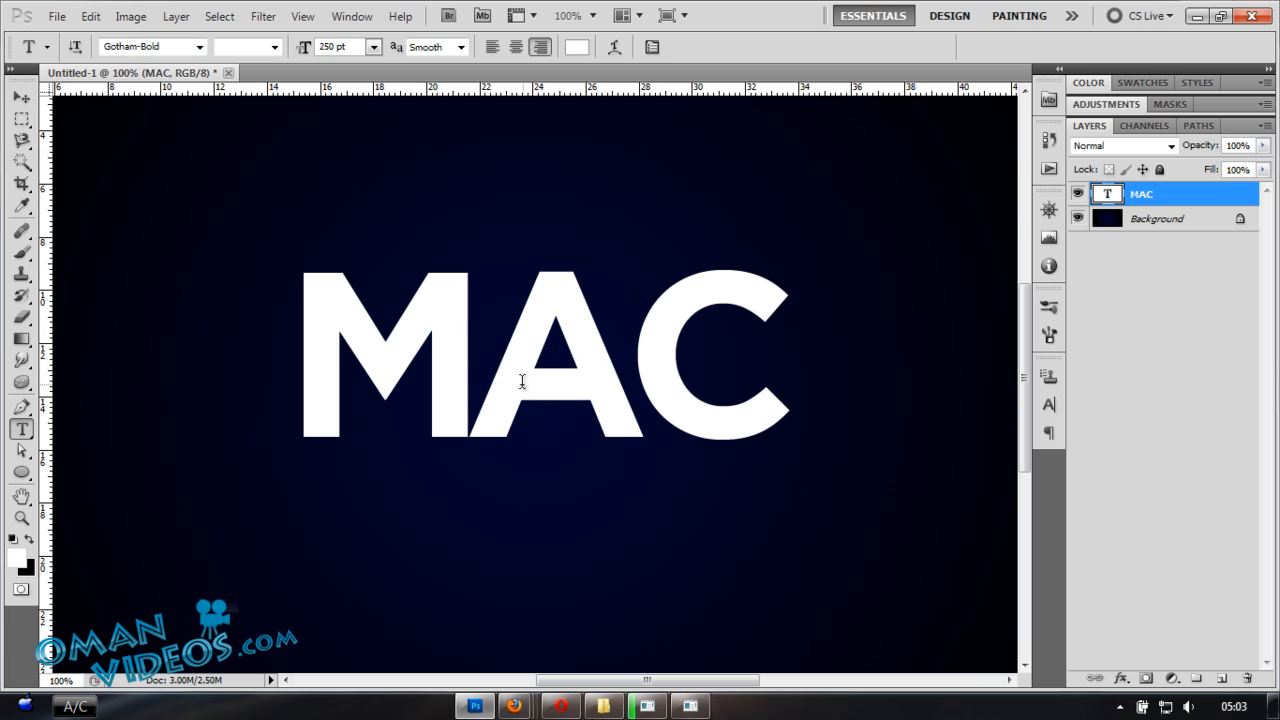
pyautogui.moveTo(508, 378); pyautogui.dragTo(740, 374)
pyautogui.press('Delete')
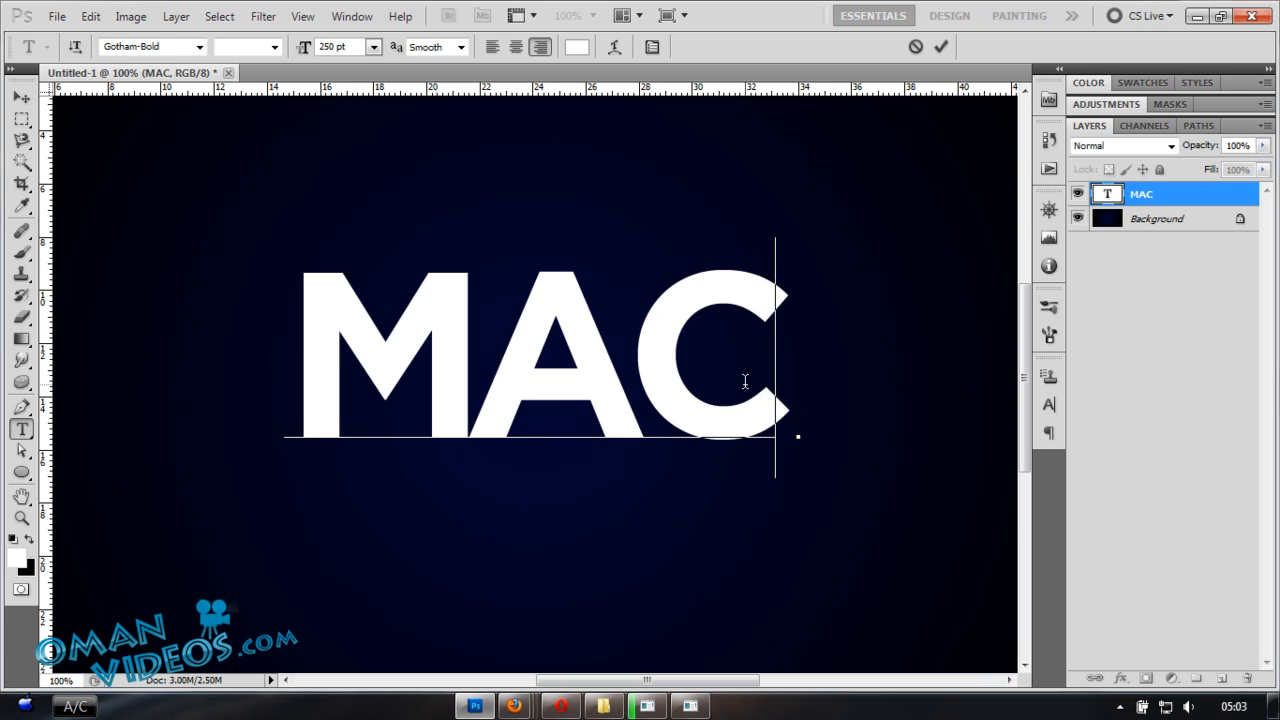
pyautogui.hotkey('ctrl', 'Return')
pyautogui.press('v')
pyautogui.moveTo(700, 355); pyautogui.dragTo(350, 360)
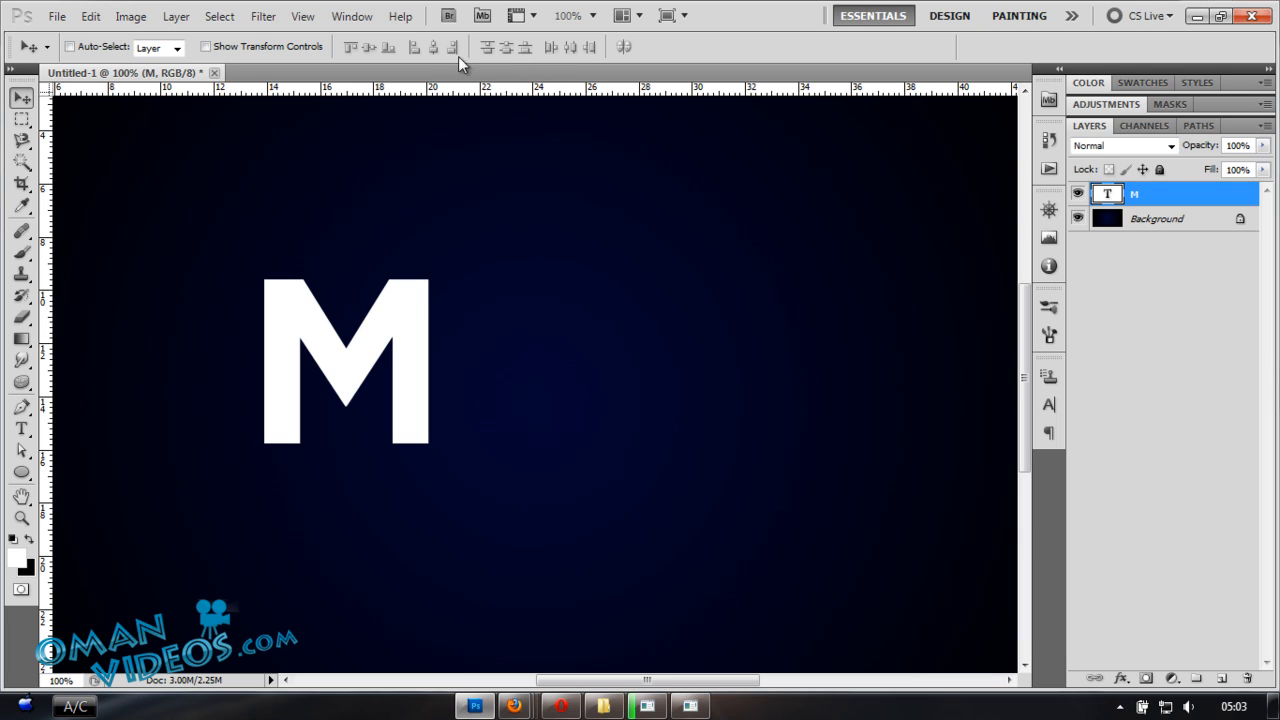
# - Add the letters A and C as two separate text layers beside the M
pyautogui.press('t')
pyautogui.click(526, 47)
pyautogui.press('v')
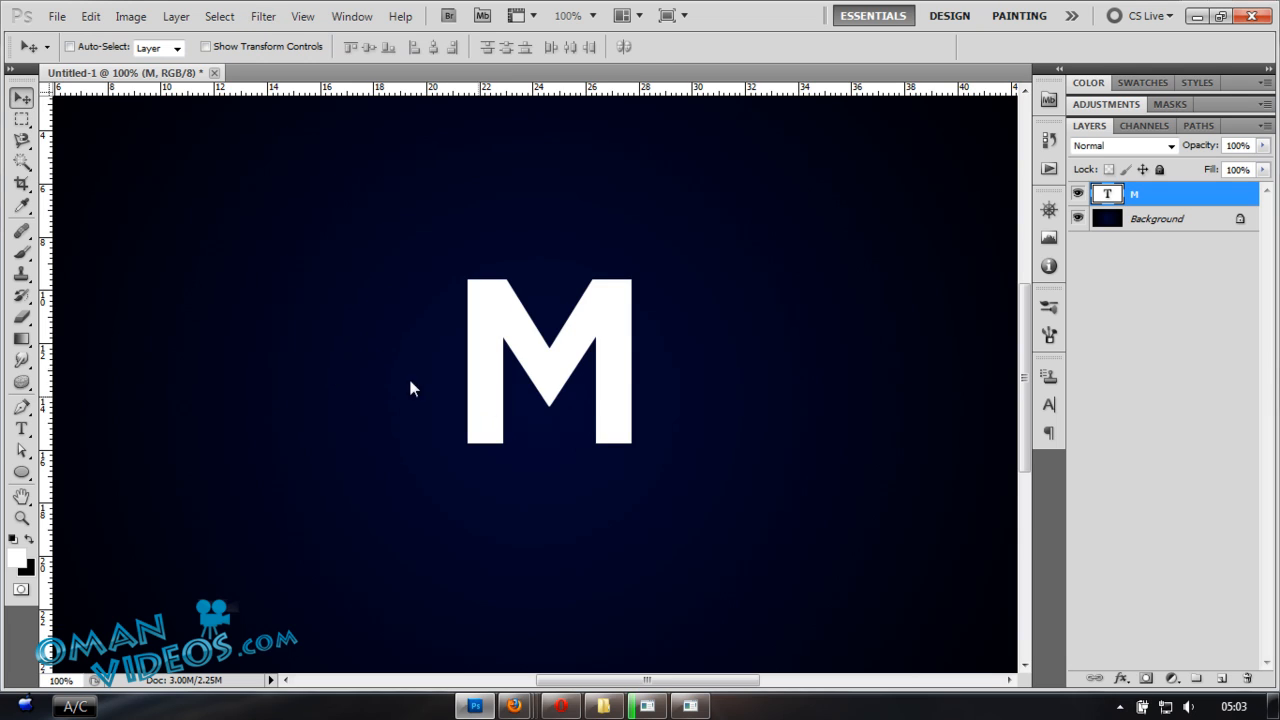
pyautogui.hotkey('ctrl', 'z')
pyautogui.press('t')
pyautogui.click(576, 374)
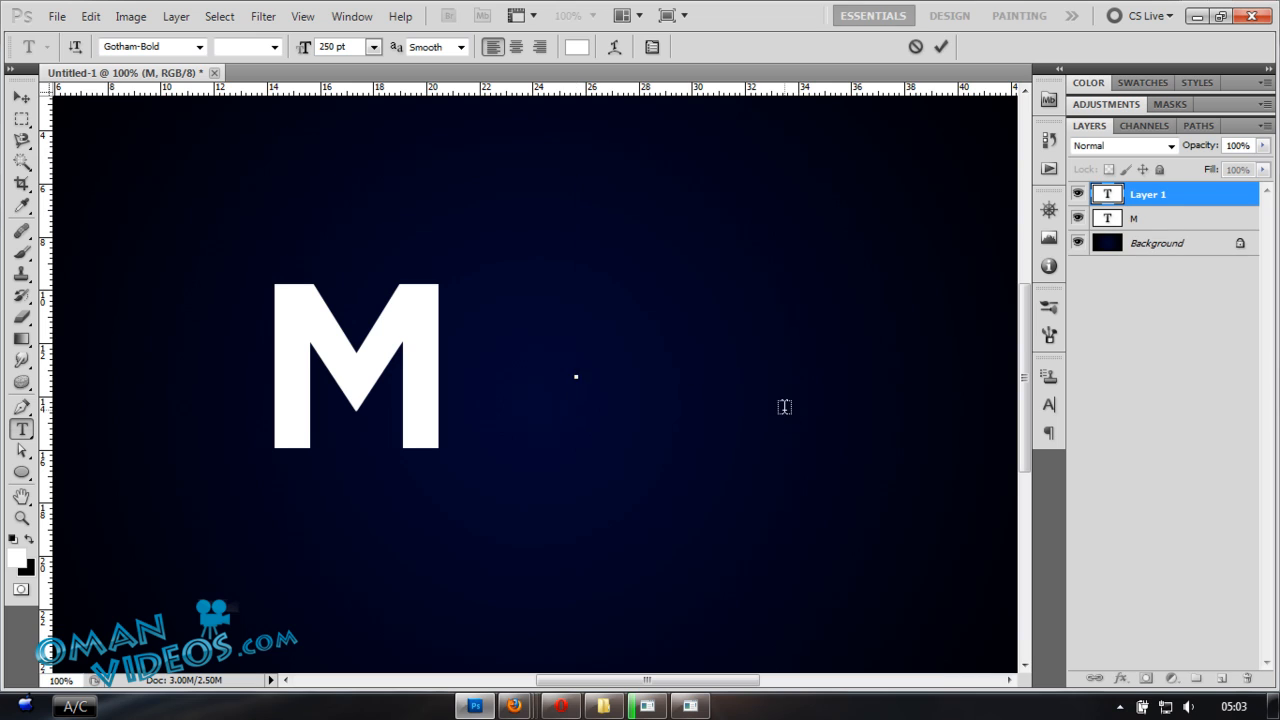
pyautogui.write('Avt')
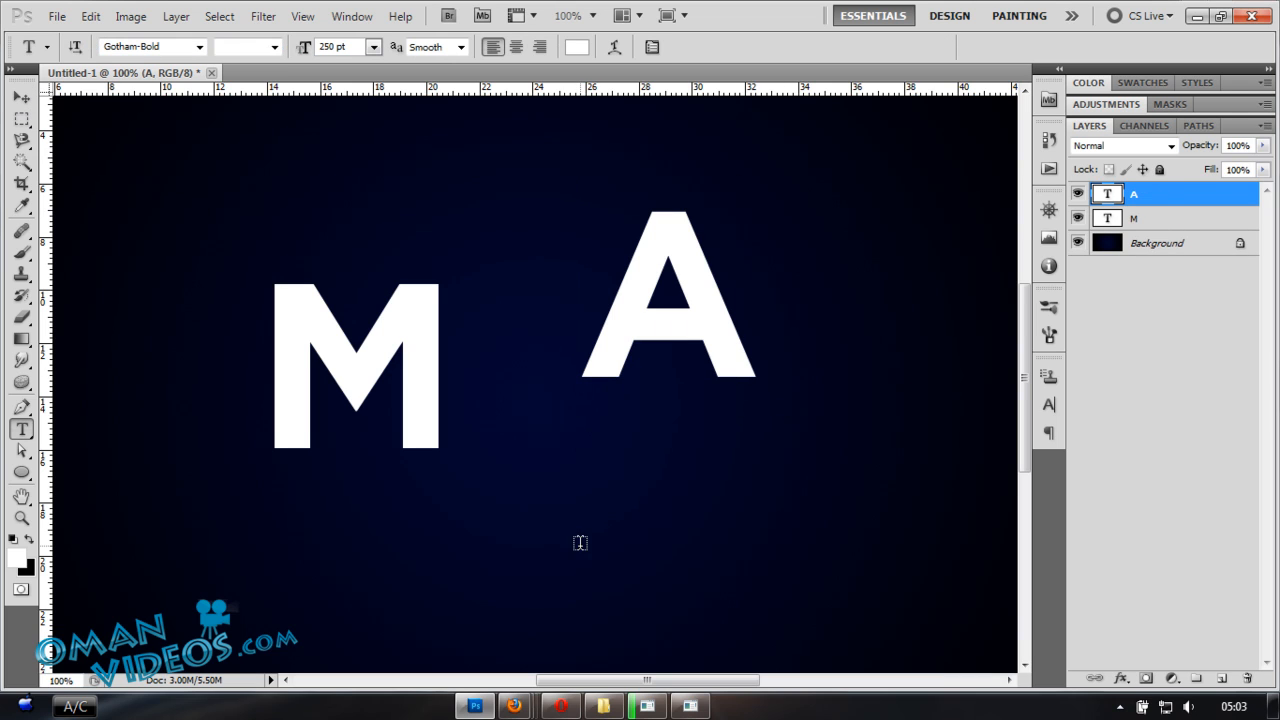
pyautogui.click(580, 530)
pyautogui.write('C')
pyautogui.click(20, 97)
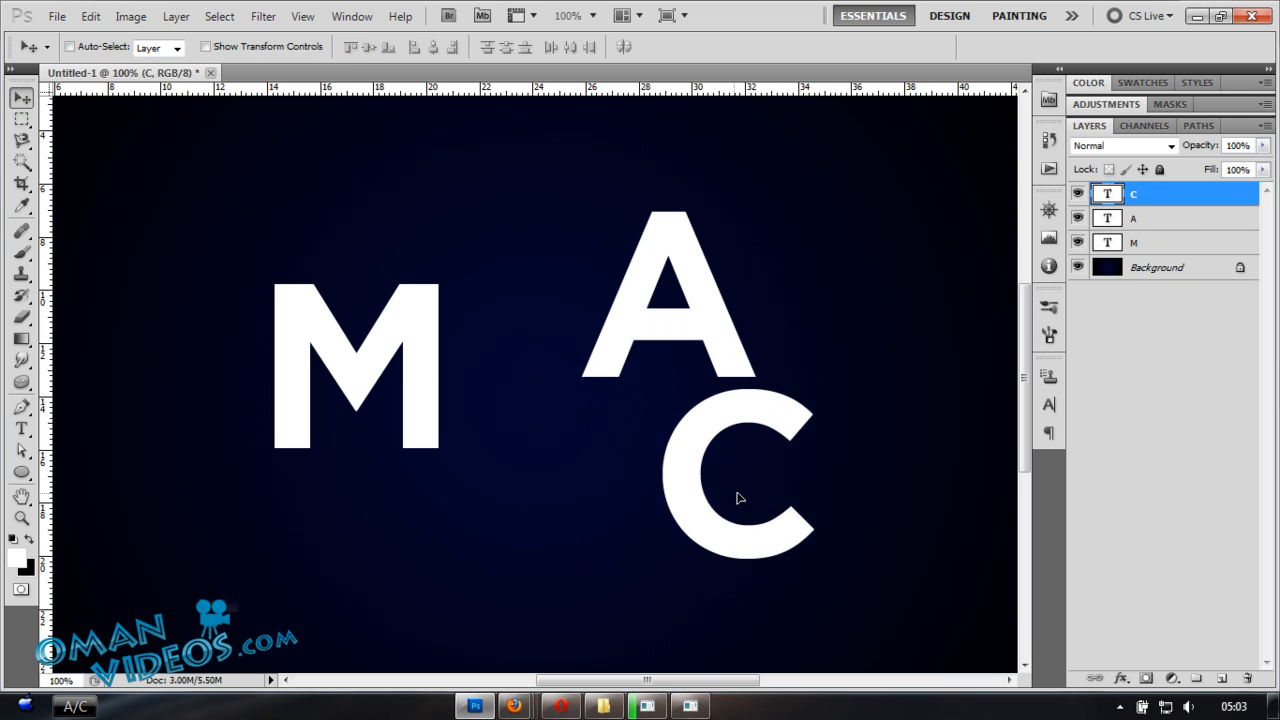
# - Move the C lower right and place the A right beside the M
pyautogui.moveTo(670, 460); pyautogui.dragTo(770, 475)
pyautogui.moveTo(690, 290)
pyautogui.mouseDown()
pyautogui.moveTo(530, 390)
pyautogui.moveTo(552, 398)
pyautogui.mouseUp()
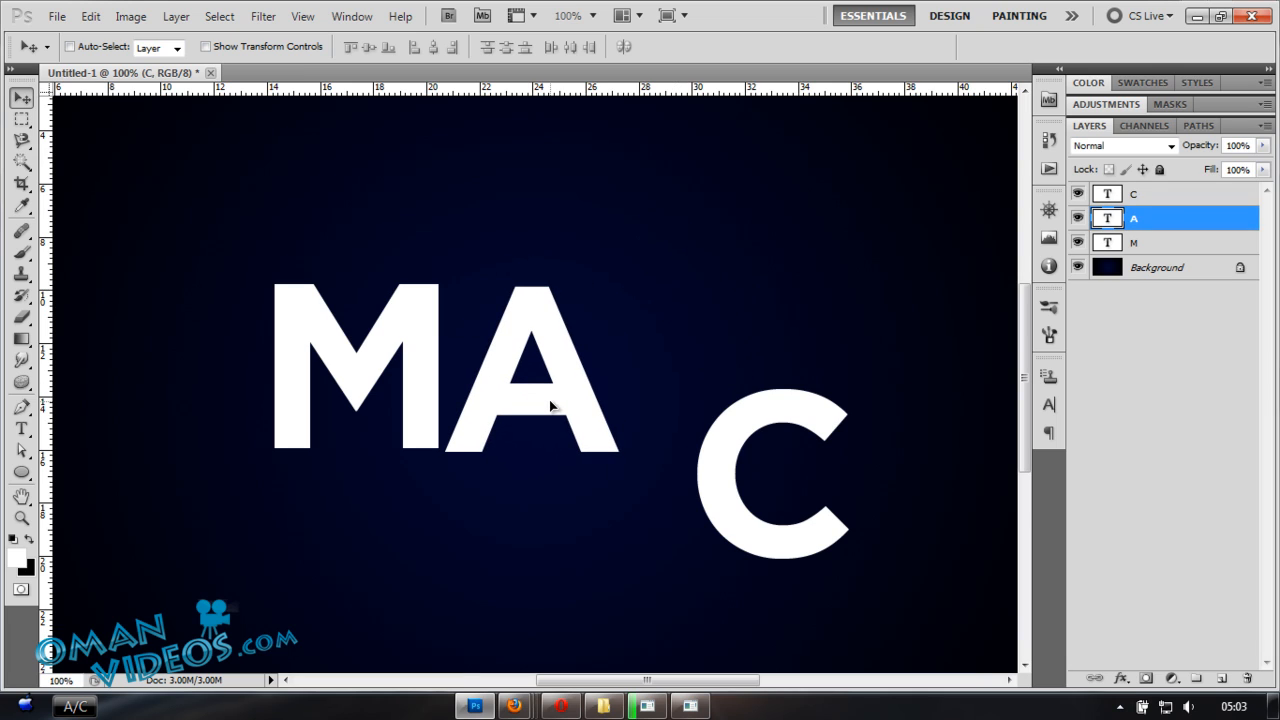
pyautogui.press('Down')
pyautogui.press('Down')
pyautogui.press('Down')
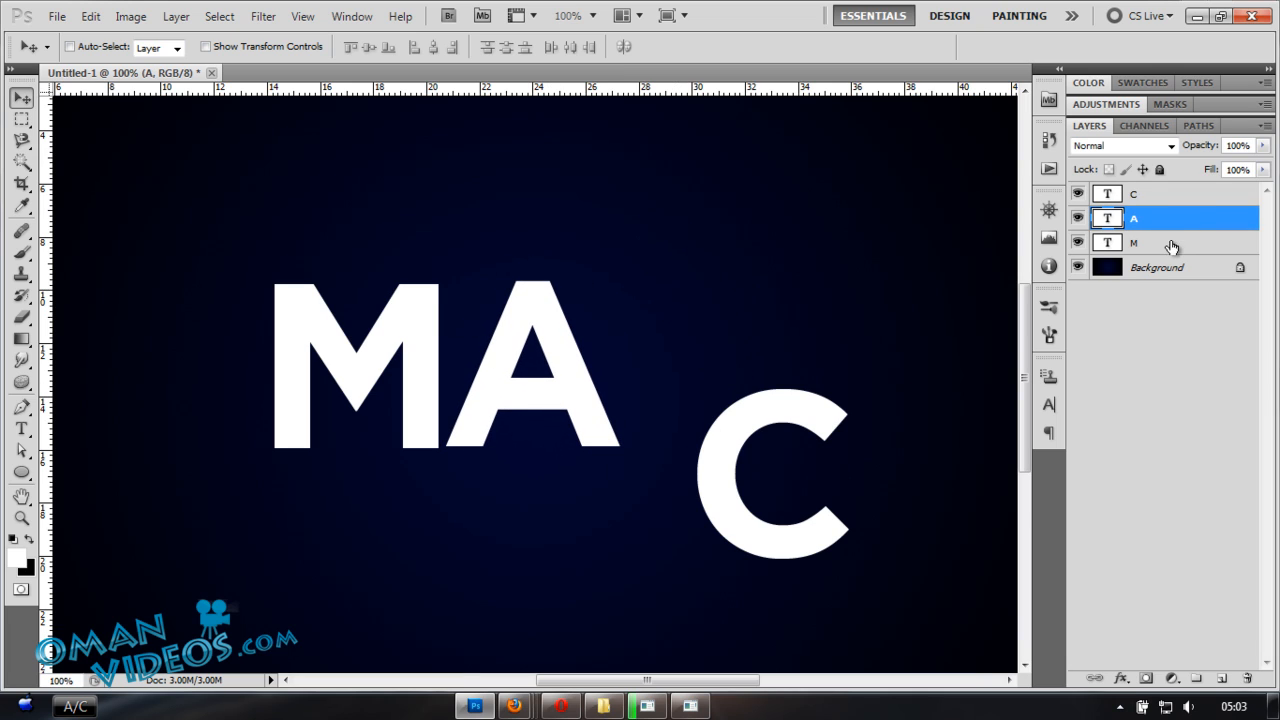
# - Align the bottom edges of all three letters and nudge the C toward the A
pyautogui.keyDown('shift'); pyautogui.click(1175, 242); pyautogui.keyUp('shift')
pyautogui.keyDown('shift'); pyautogui.click(1175, 194); pyautogui.keyUp('shift')
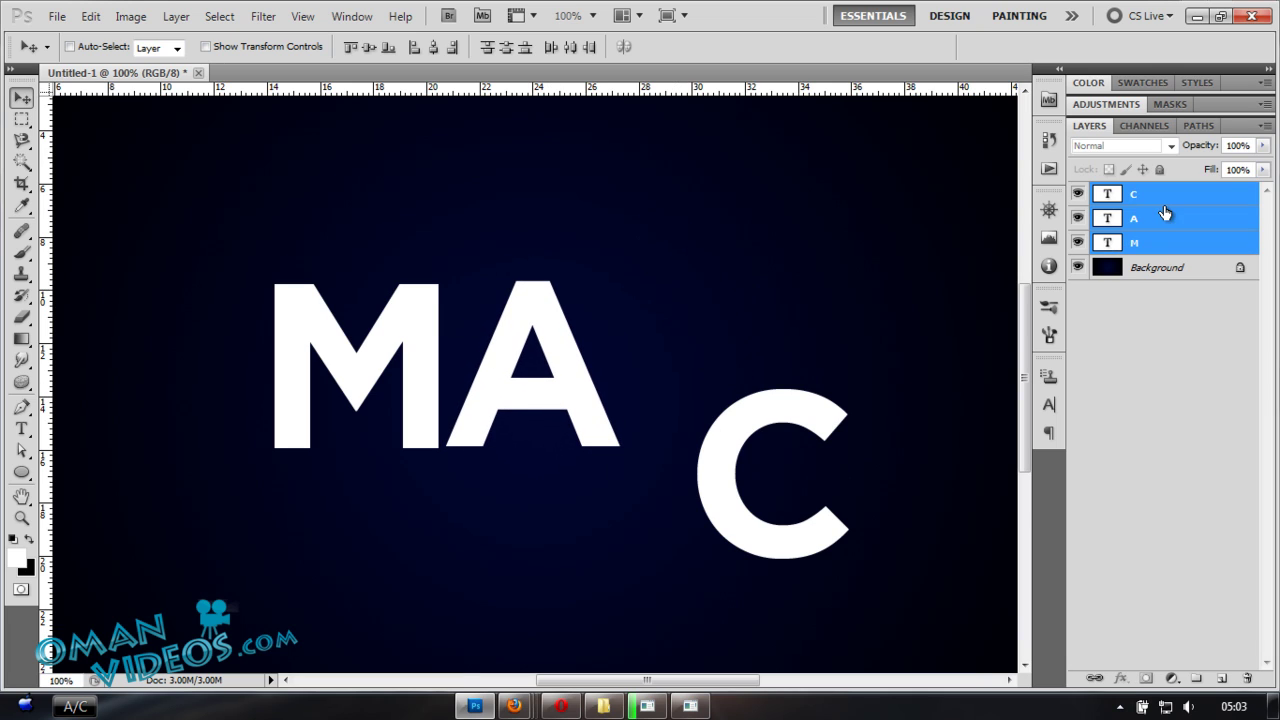
pyautogui.click(388, 47)
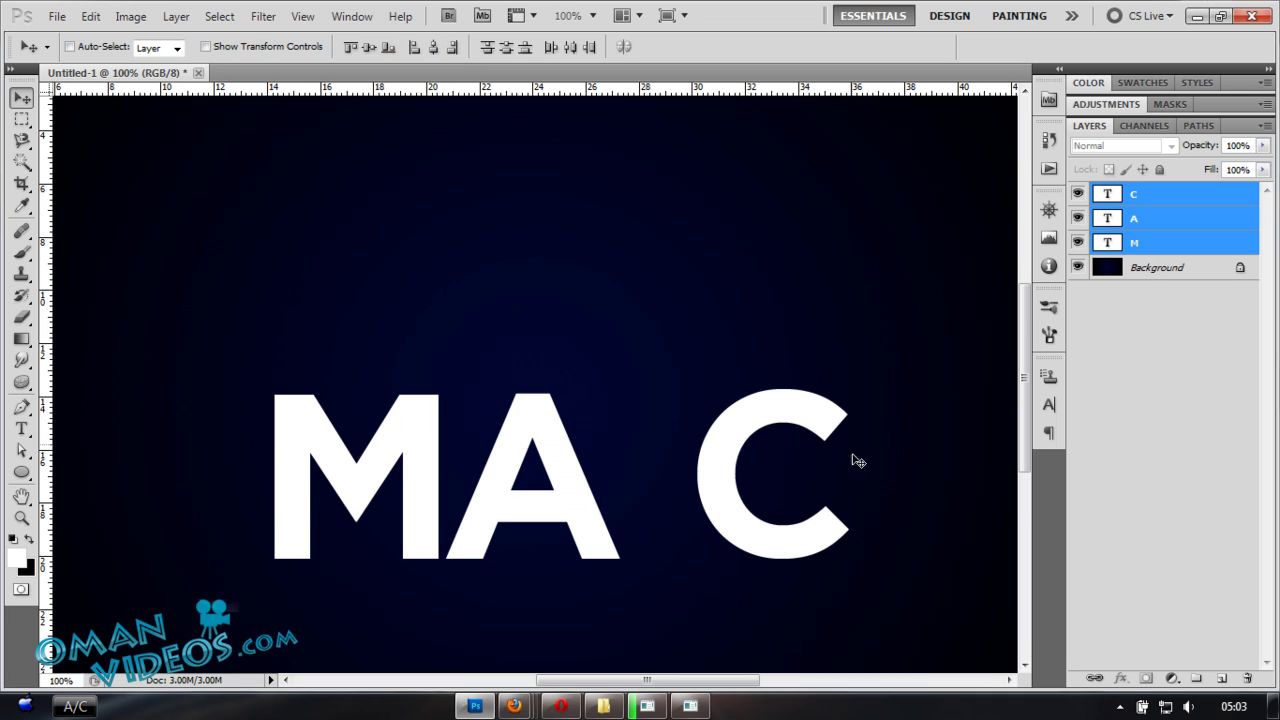
pyautogui.click(1140, 205)
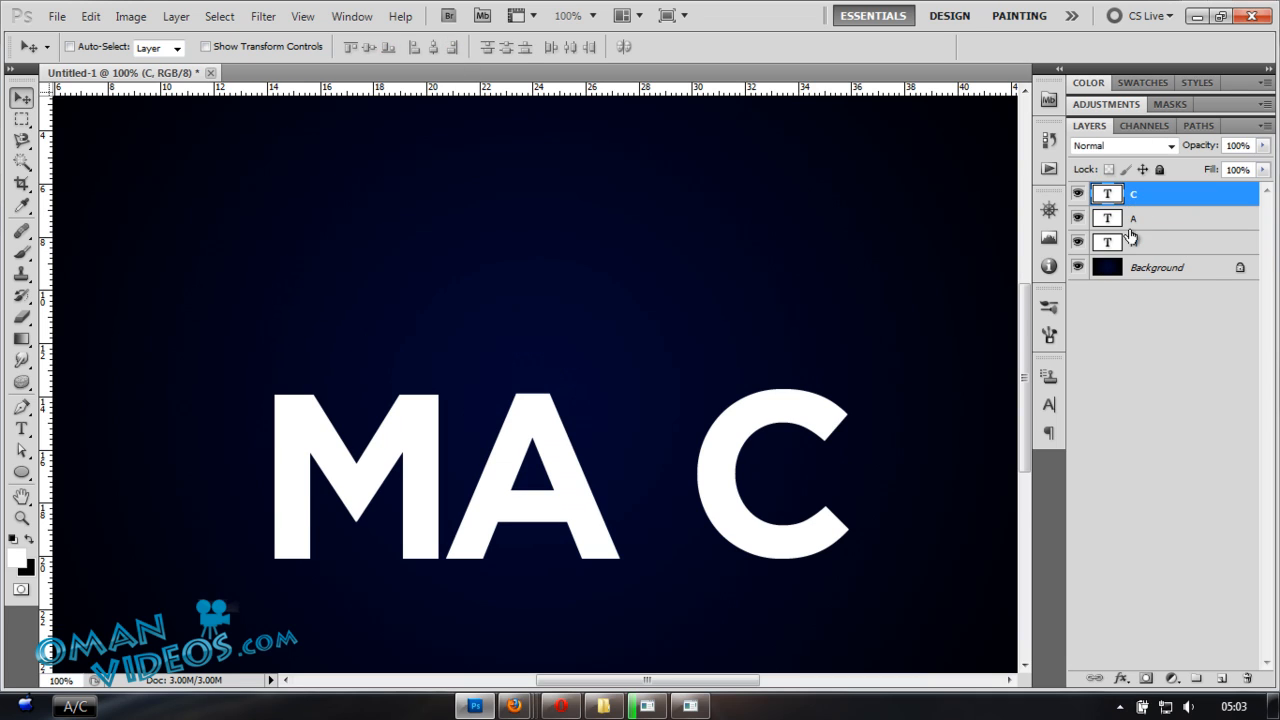
pyautogui.hotkey('shift', 'Left')
pyautogui.hotkey('shift', 'Left')
pyautogui.hotkey('shift', 'Left')
pyautogui.hotkey('shift', 'Left')
pyautogui.hotkey('shift', 'Left')
pyautogui.hotkey('shift', 'Left')
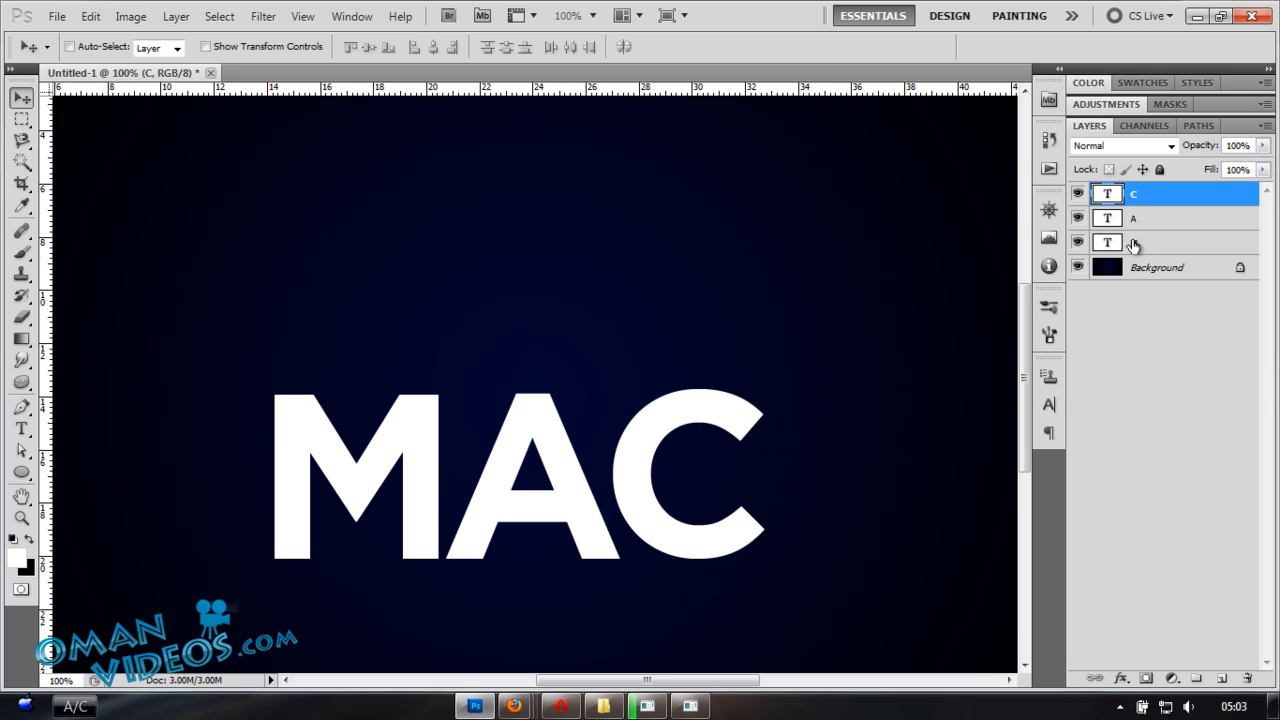
# - Move the whole MAC word higher up on the canvas
pyautogui.keyDown('shift'); pyautogui.click(1135, 243); pyautogui.keyUp('shift')
pyautogui.hotkey('shift', 'Up')
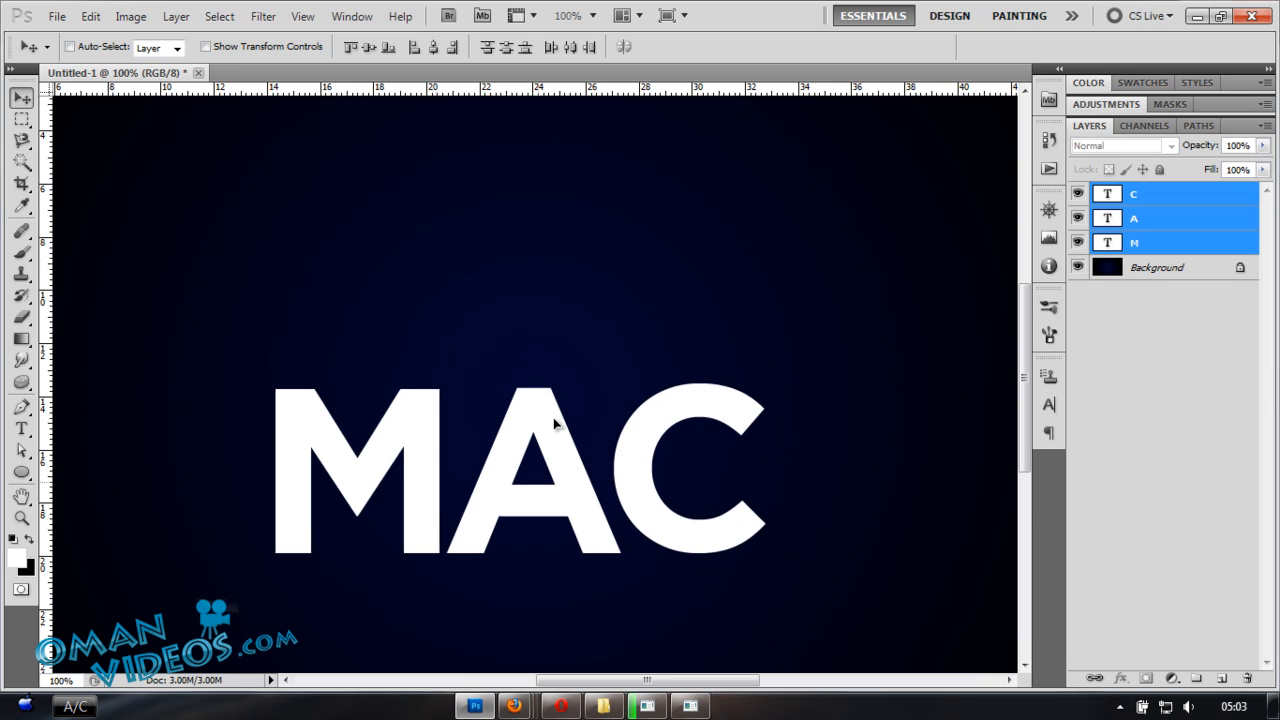
pyautogui.moveTo(555, 423); pyautogui.dragTo(571, 400)
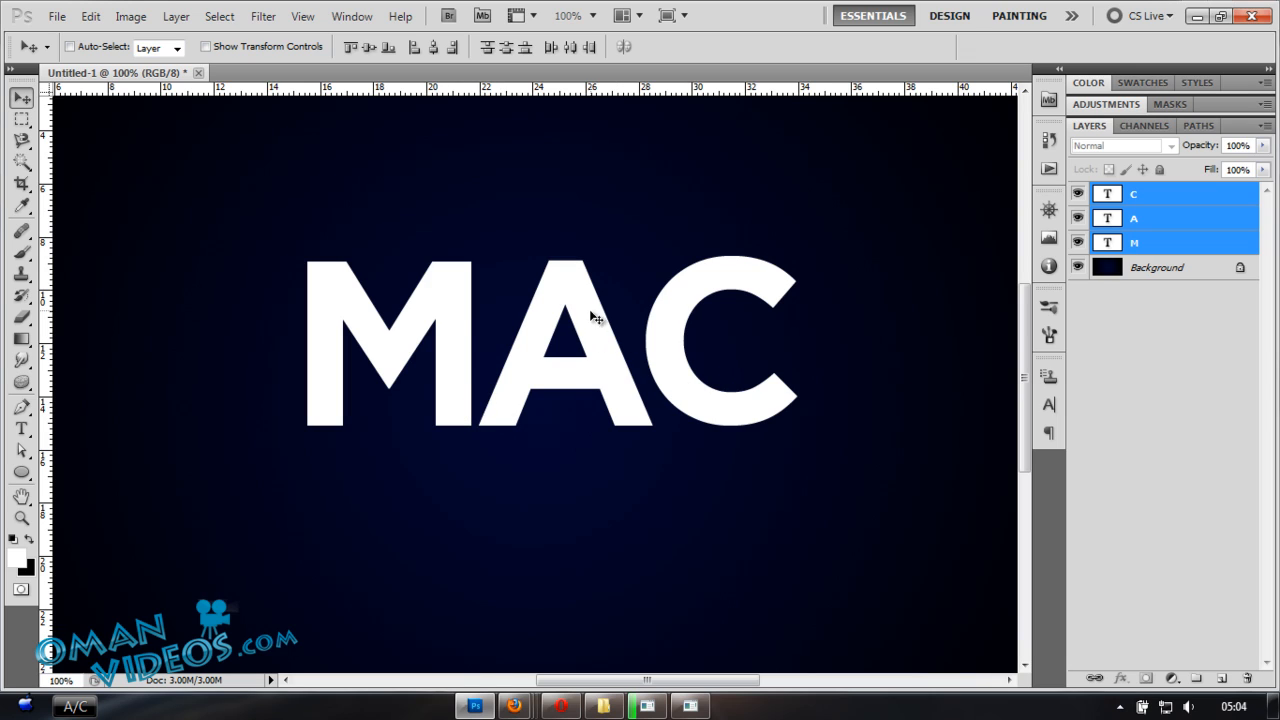
# - Nudge the A left to overlap the M and the C left to overlap the A
pyautogui.click(1158, 218)
pyautogui.hotkey('shift', 'Left')
pyautogui.hotkey('shift', 'Left')
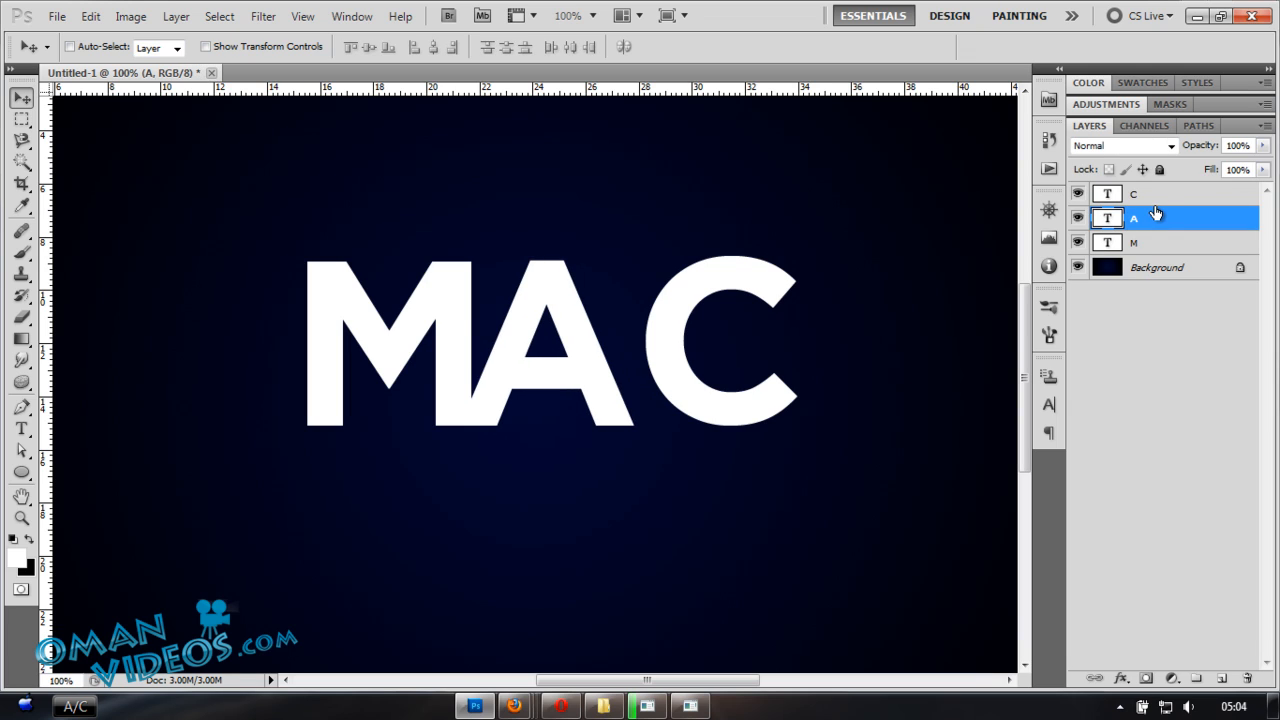
pyautogui.hotkey('shift', 'Left')
pyautogui.hotkey('shift', 'Left')
pyautogui.hotkey('shift', 'Left')
pyautogui.hotkey('shift', 'Left')
pyautogui.click(1148, 195)
pyautogui.hotkey('shift', 'Left')
pyautogui.hotkey('shift', 'Left')
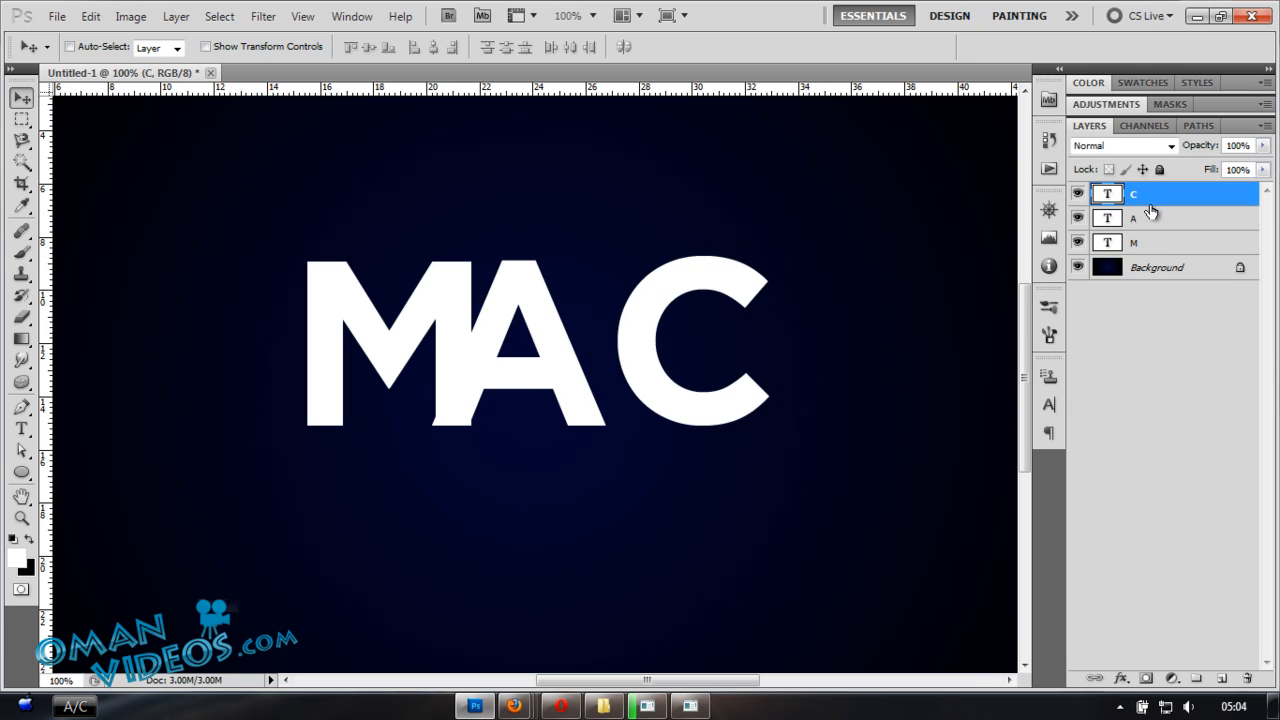
pyautogui.hotkey('shift', 'Left')
pyautogui.hotkey('shift', 'Left')
pyautogui.hotkey('shift', 'Left')
pyautogui.hotkey('shift', 'Left')
pyautogui.hotkey('shift', 'Left')
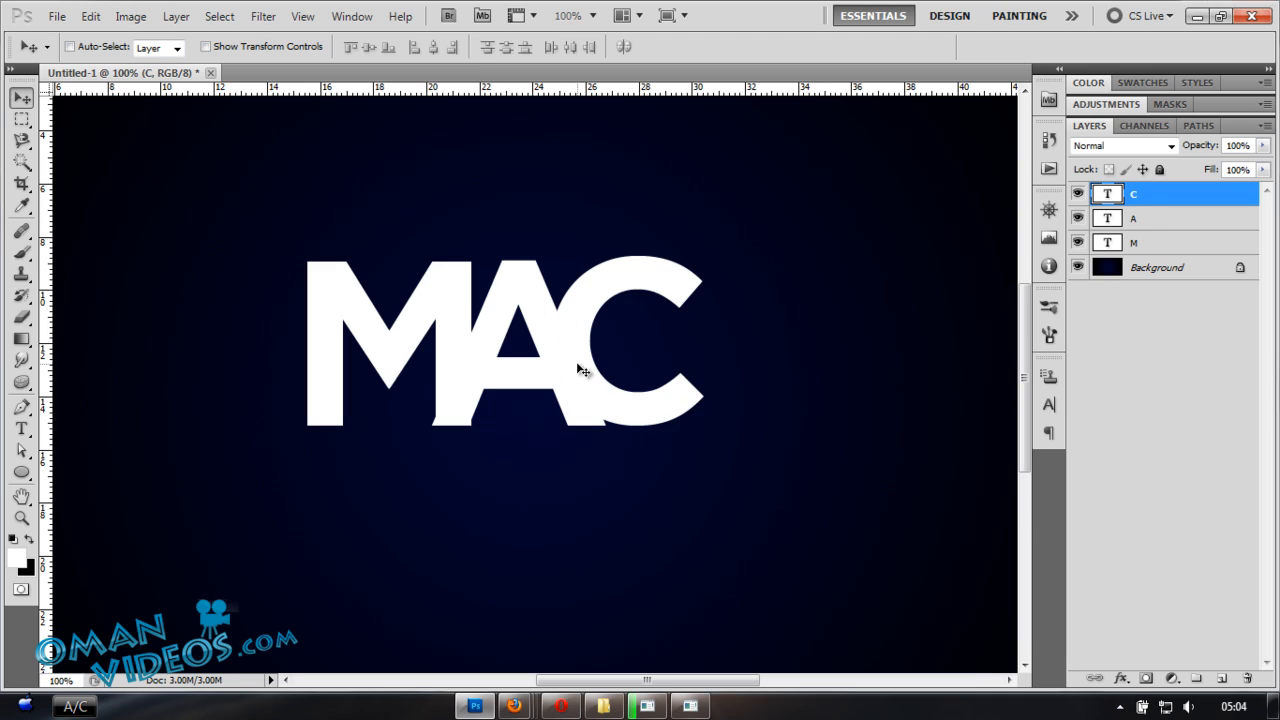
pyautogui.hotkey('shift', 'Left')
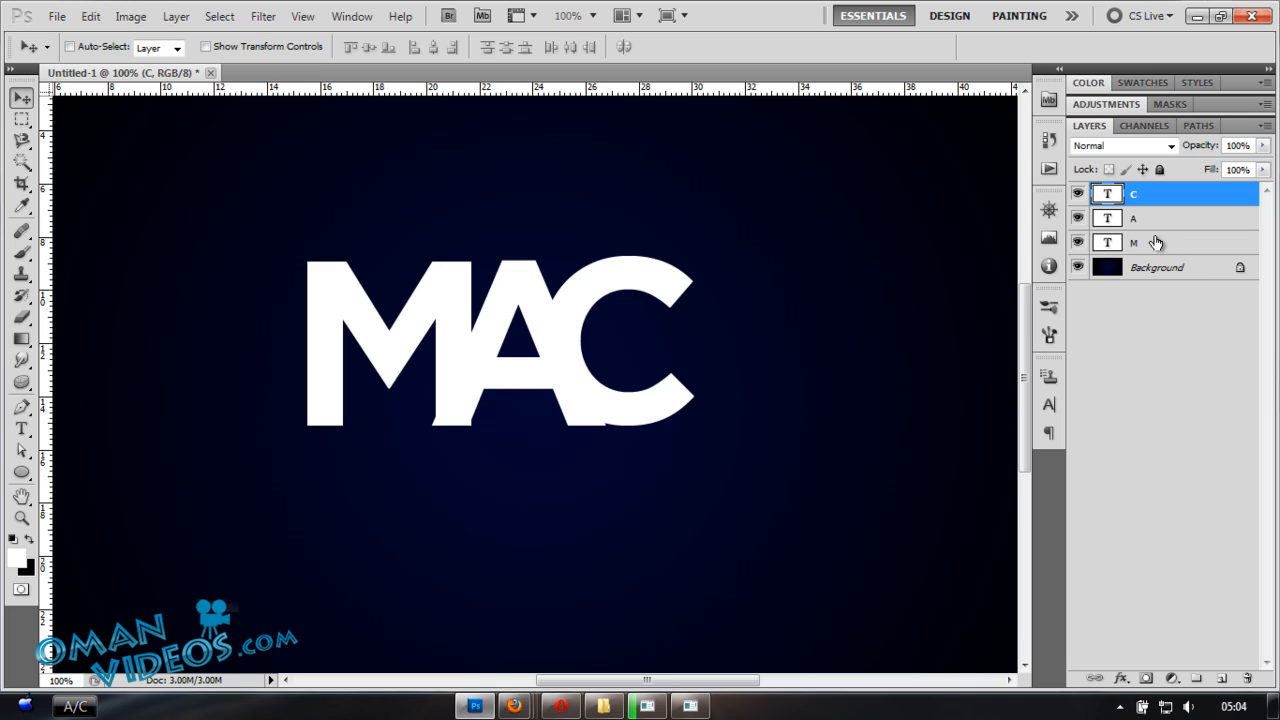
pyautogui.click(1140, 219)
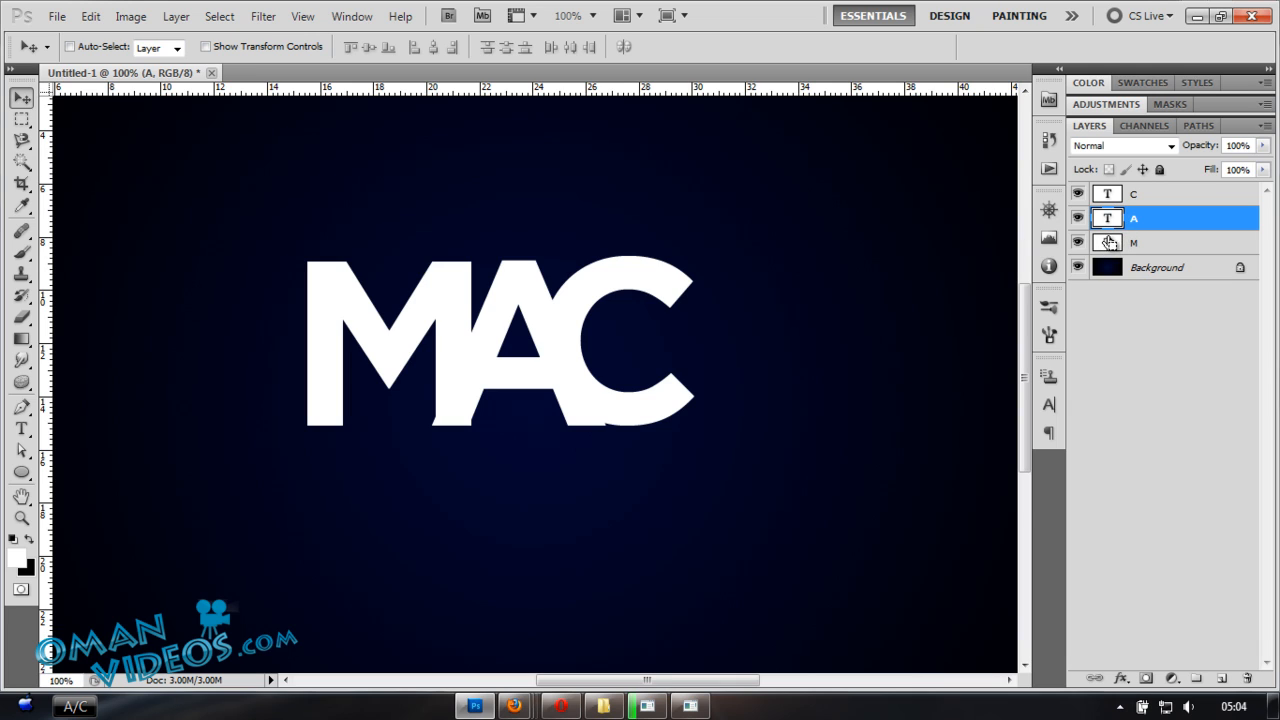
# - Show large layer thumbnails and widen the Layers panel
pyautogui.rightClick(1162, 314)
pyautogui.click(1083, 380)
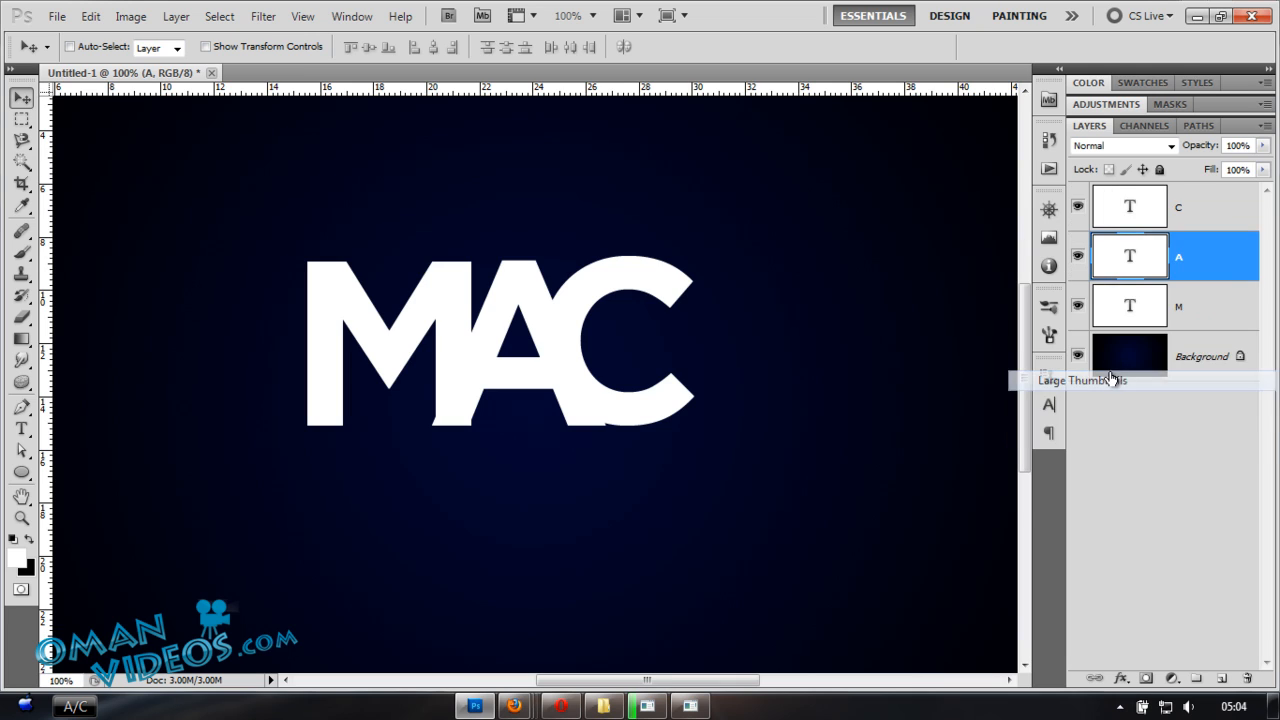
pyautogui.moveTo(1068, 247); pyautogui.dragTo(934, 250)
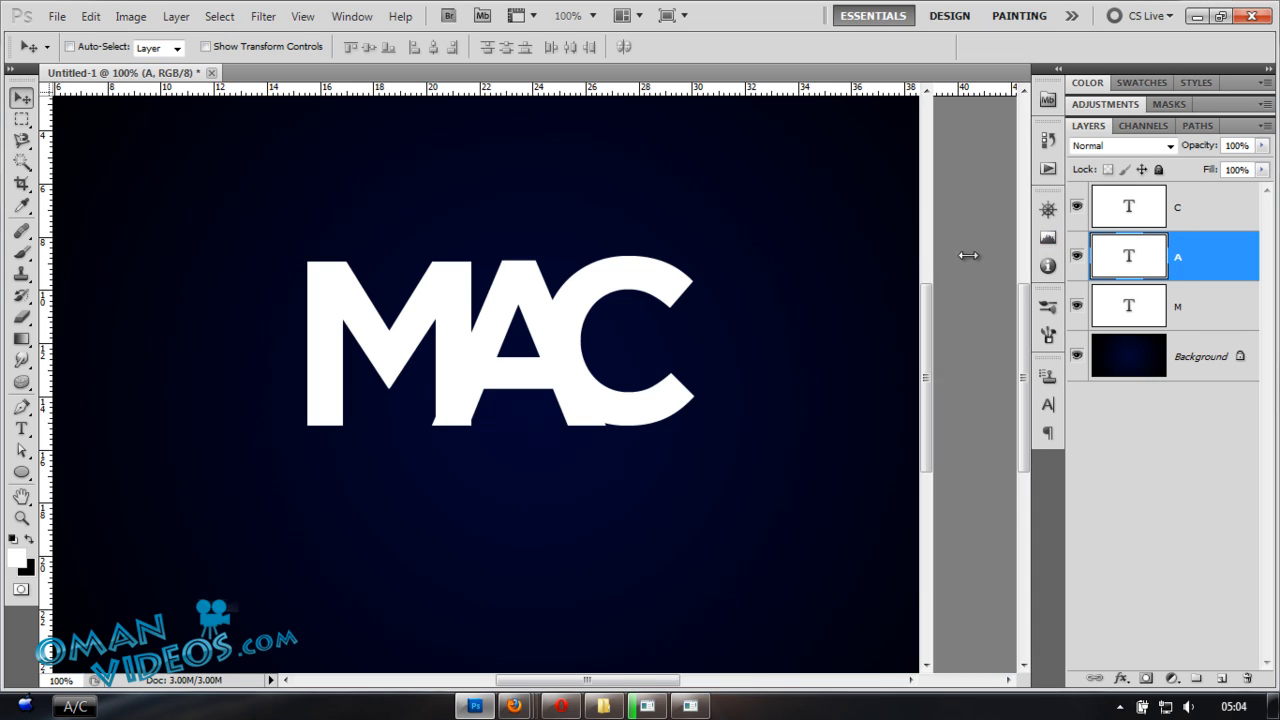
pyautogui.keyDown('ctrl'); pyautogui.click(1001, 306); pyautogui.keyUp('ctrl')
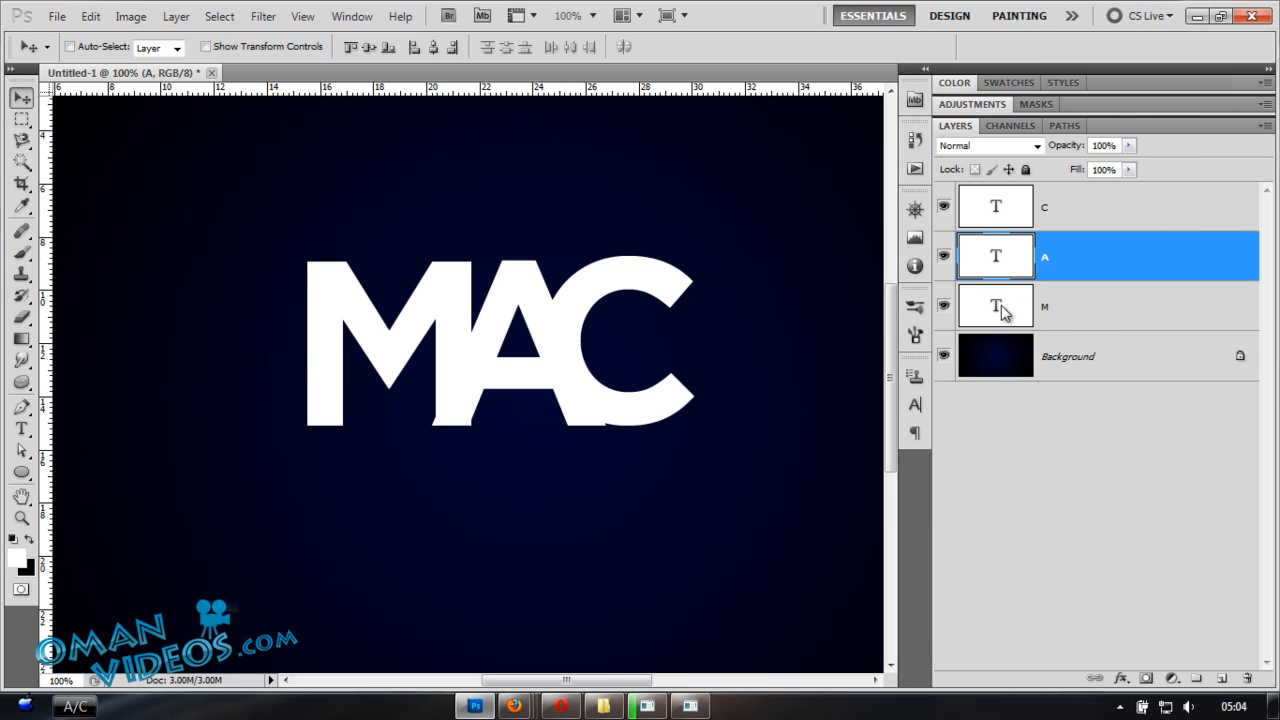
pyautogui.hotkey('ctrl', 'd')
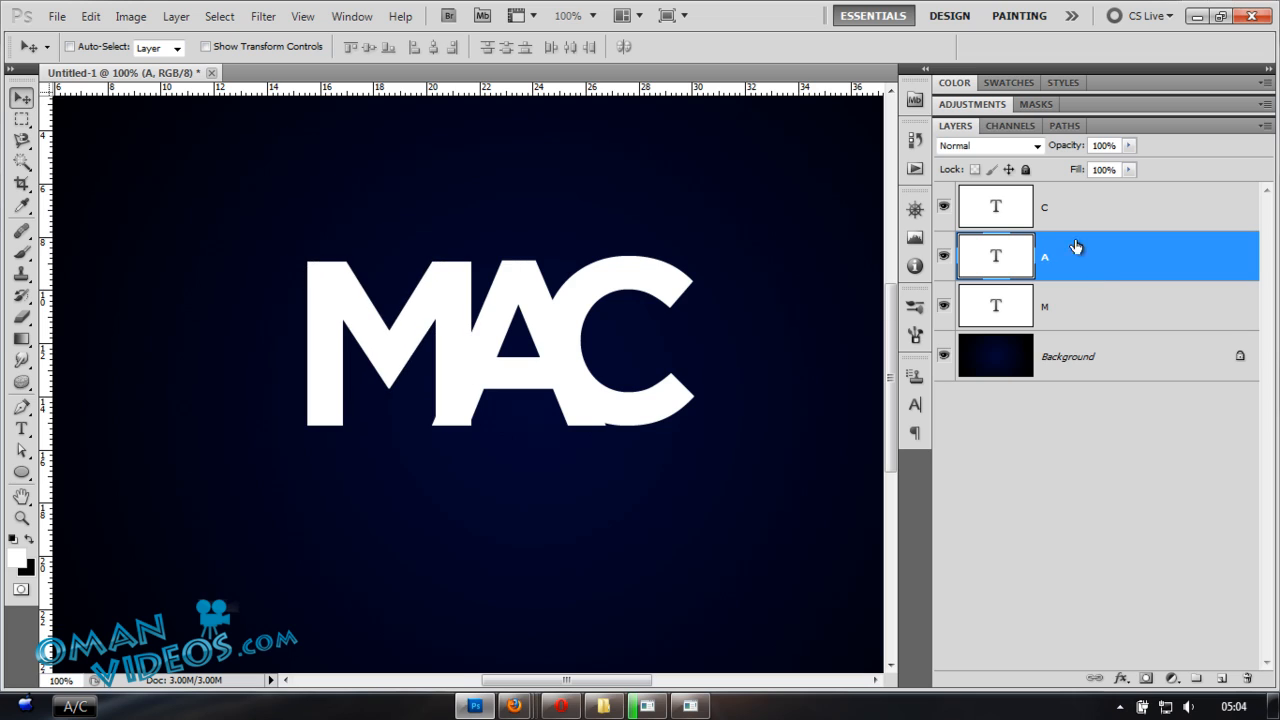
# - Nudge the A and the C slightly to the right
pyautogui.hotkey('shift', 'Right')
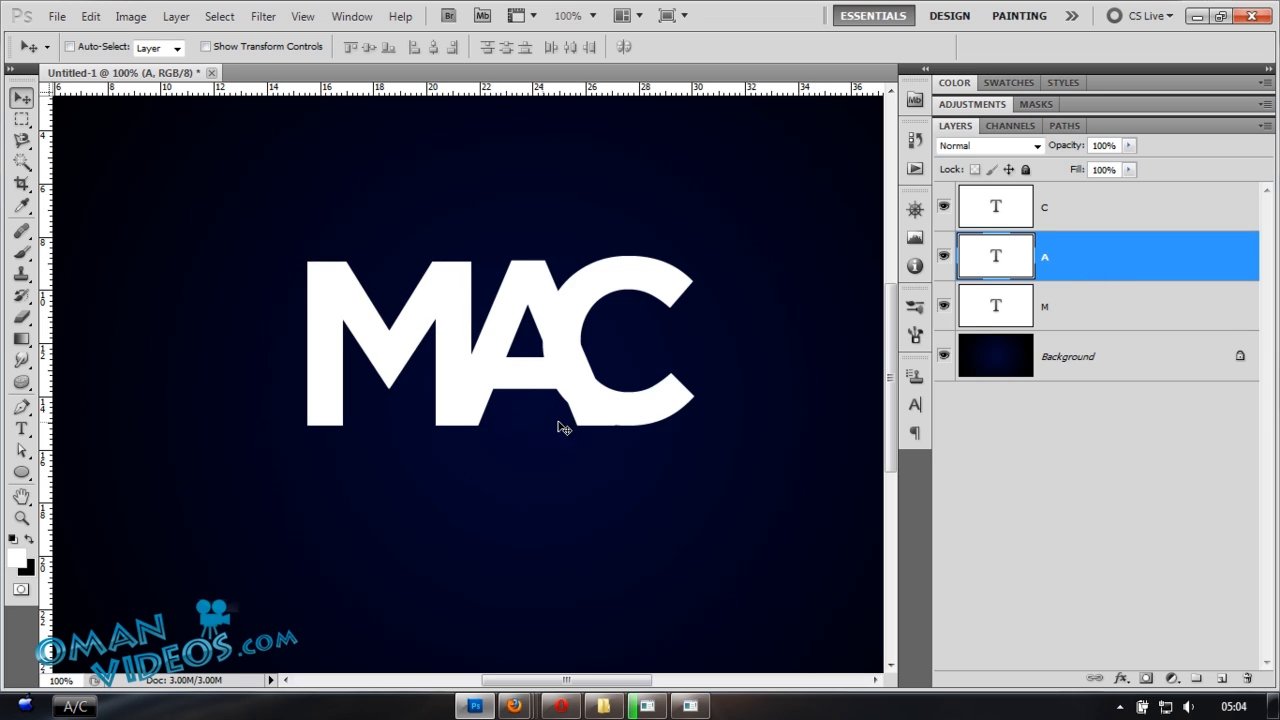
pyautogui.click(1070, 215)
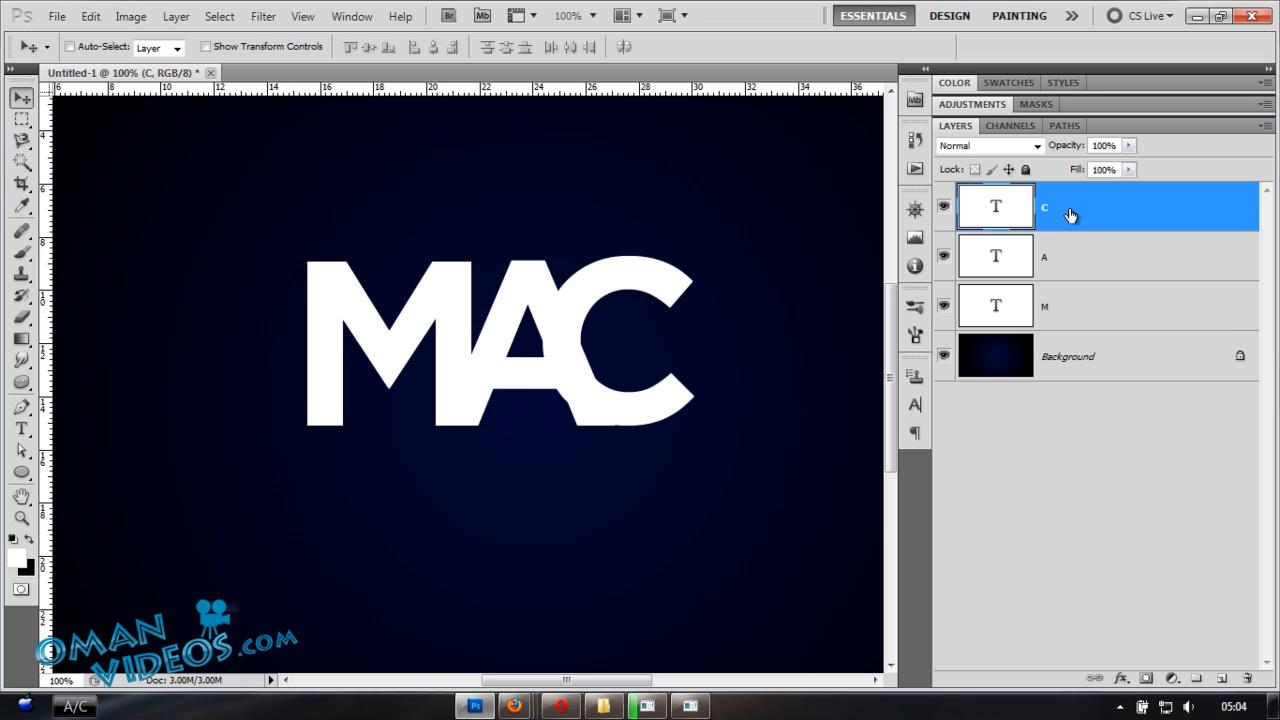
pyautogui.hotkey('shift', 'Right')
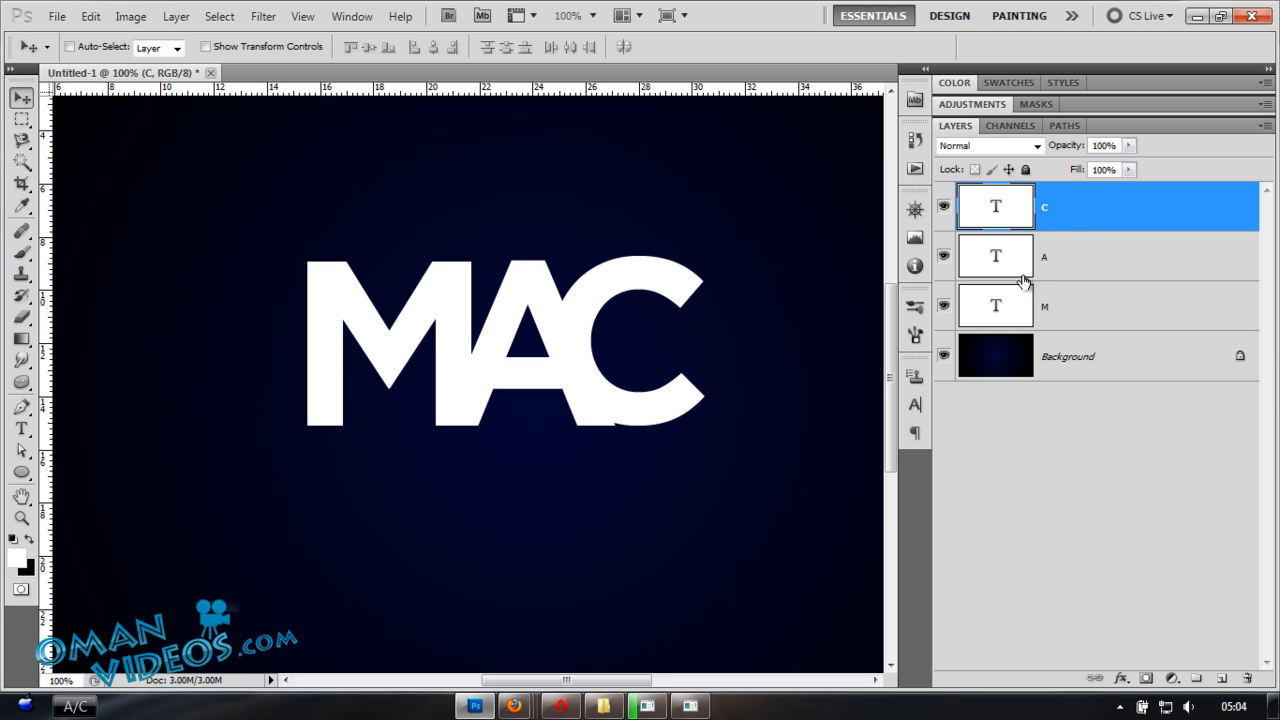
# - Mask the A layer with the M's shape so a thin gap separates M from A
pyautogui.keyDown('ctrl'); pyautogui.click(995, 306); pyautogui.keyUp('ctrl')
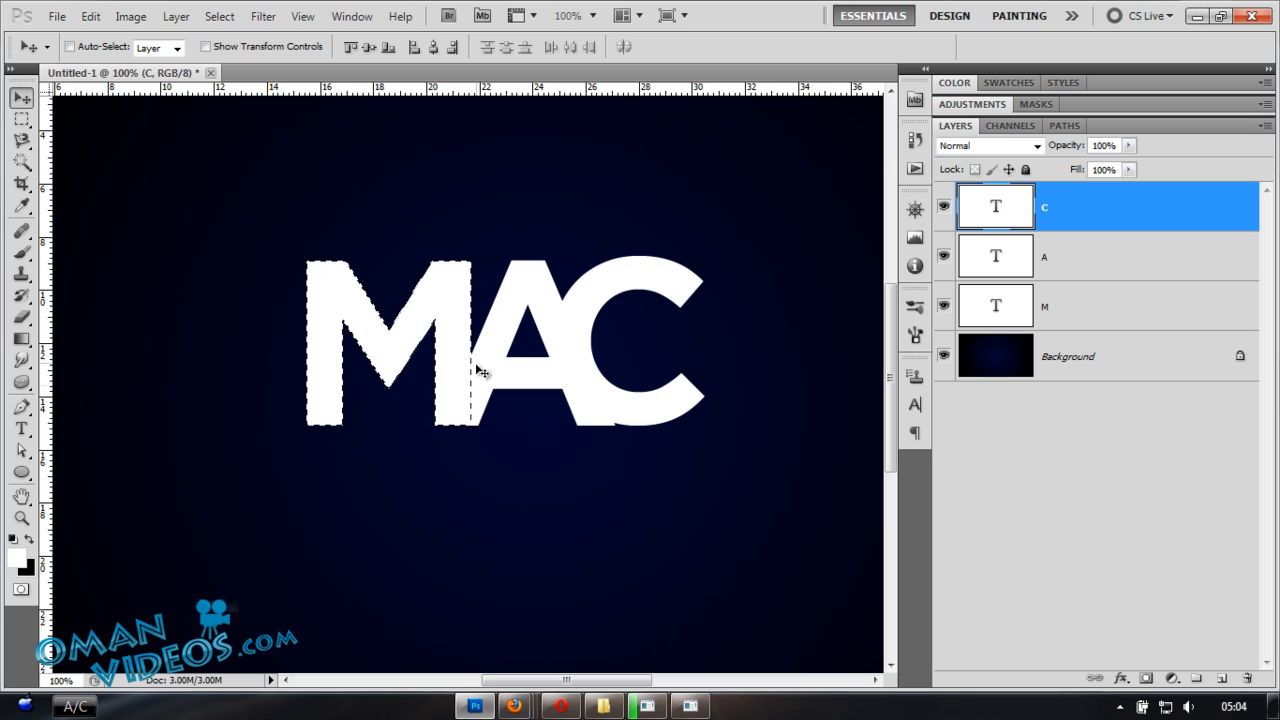
pyautogui.click(25, 122)
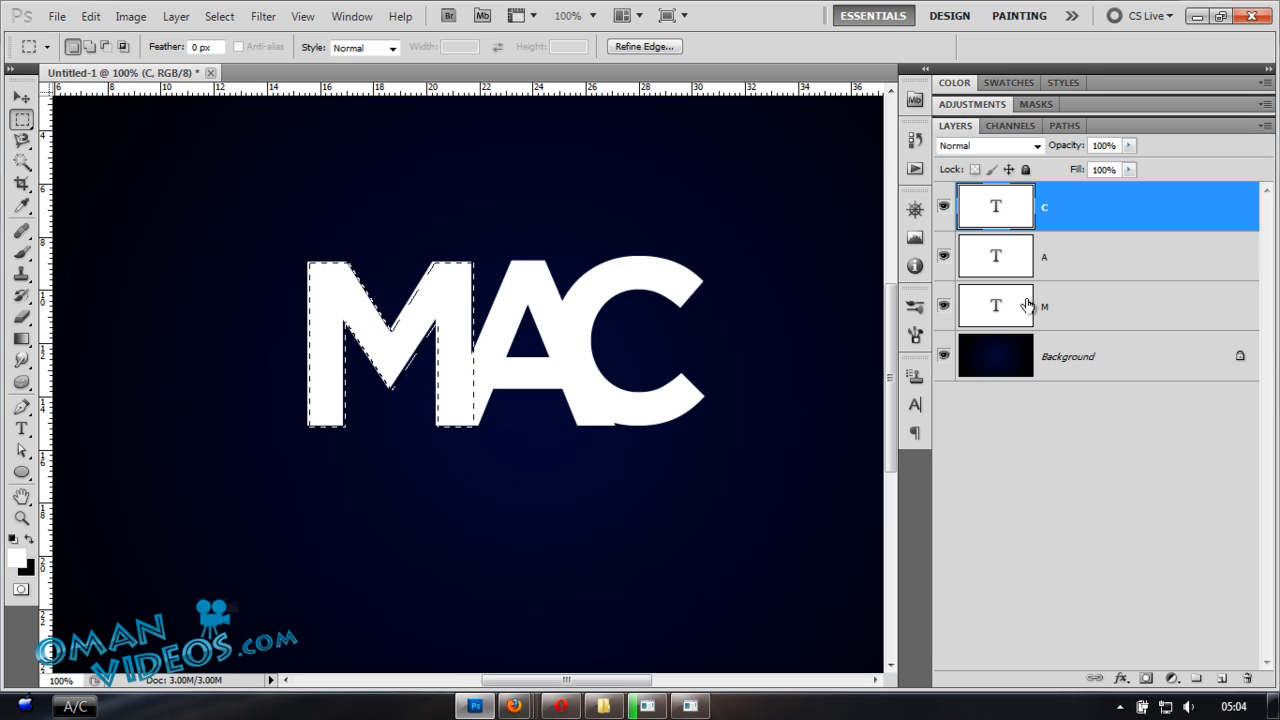
pyautogui.click(1109, 264)
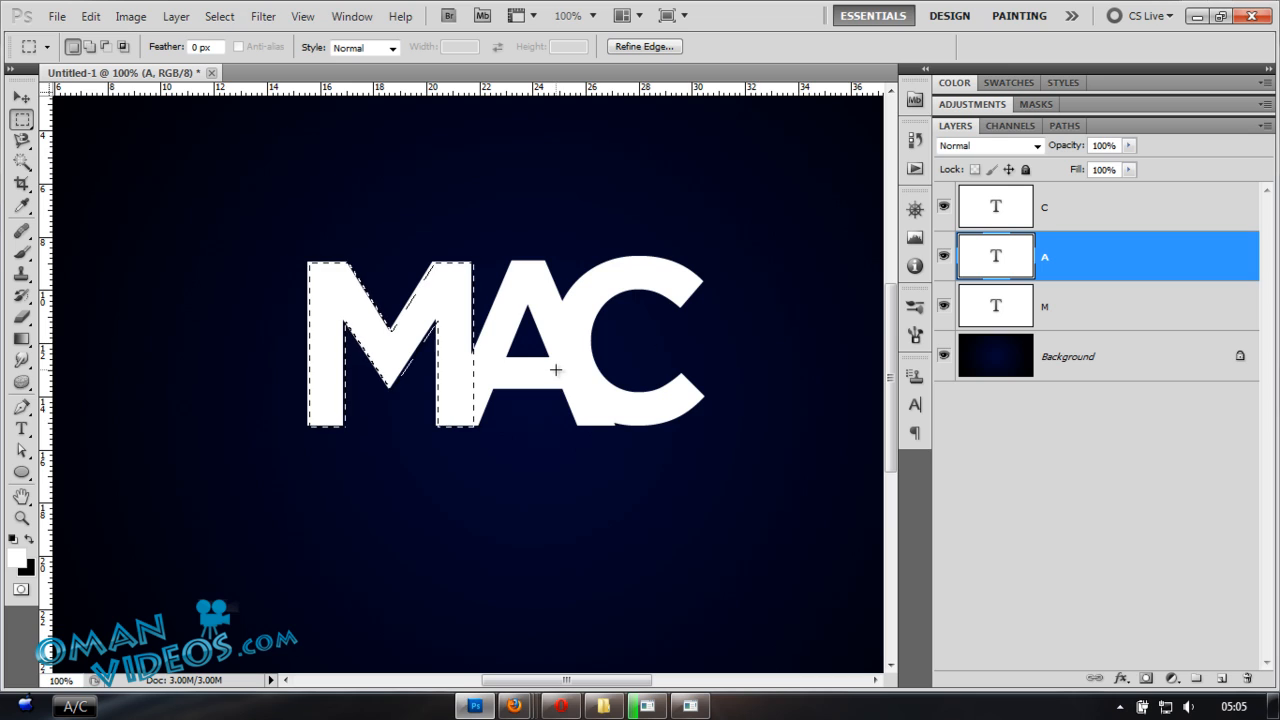
pyautogui.press('shift')
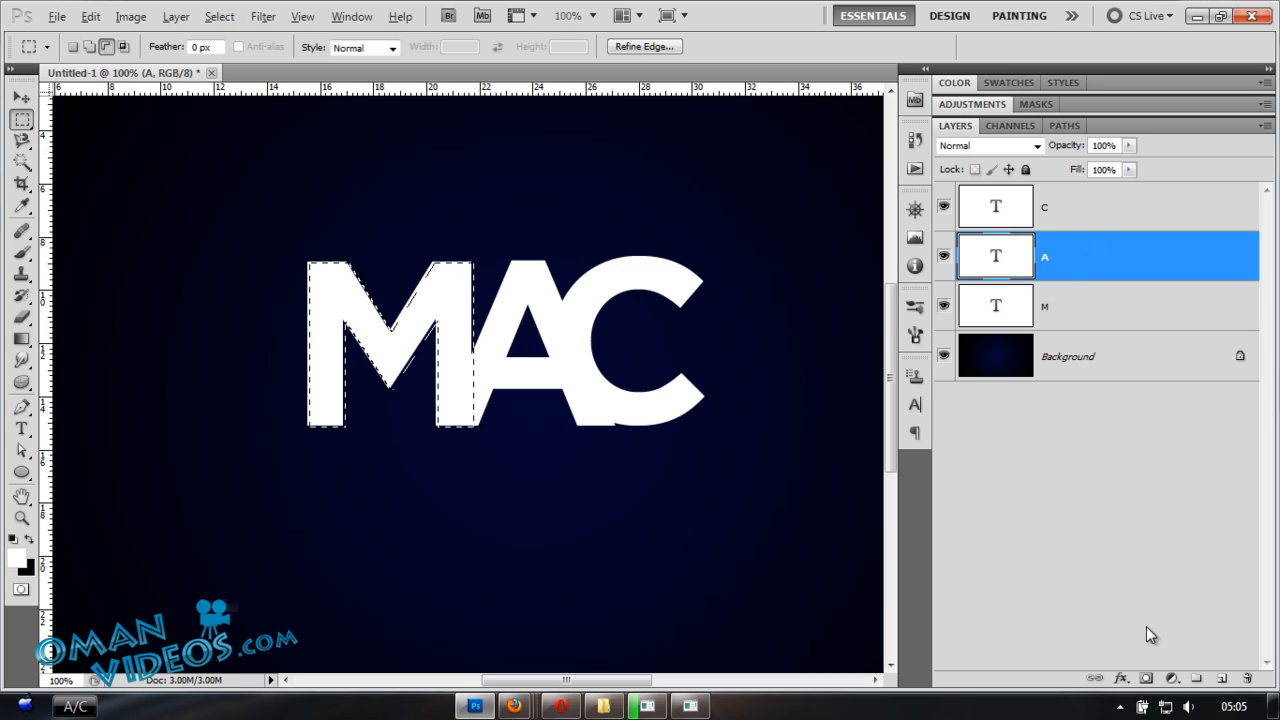
pyautogui.click(1147, 681)
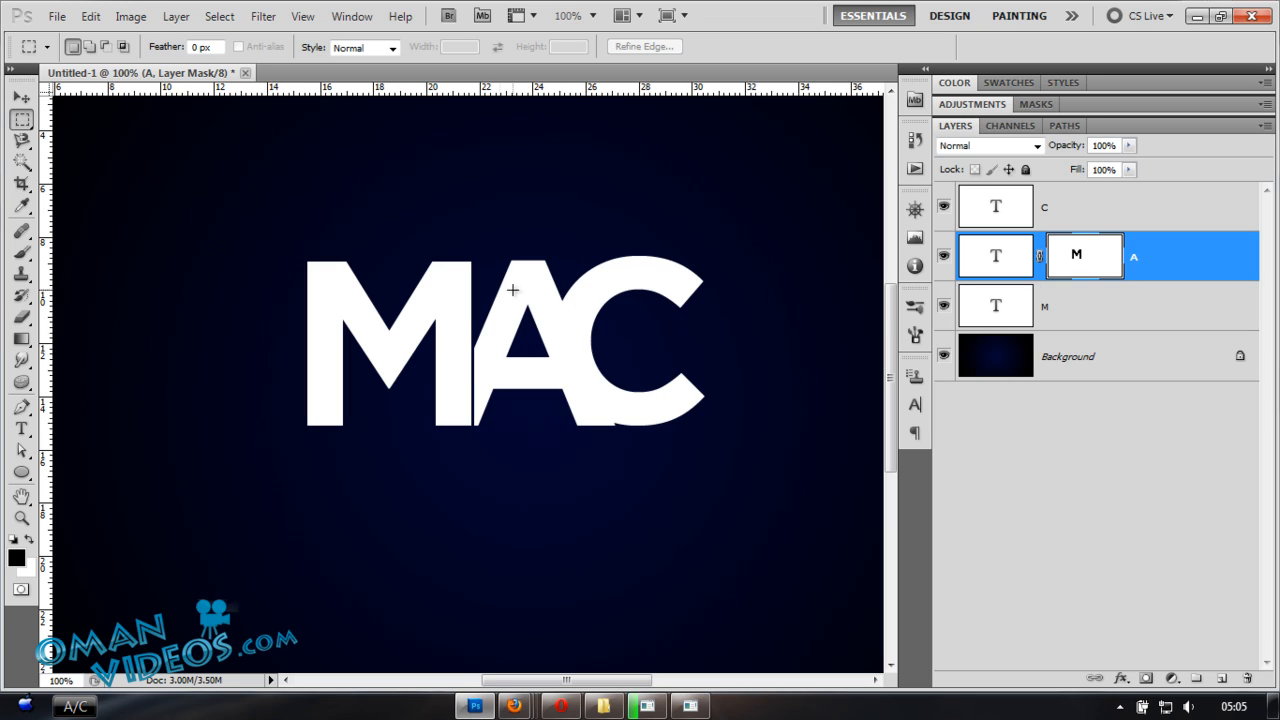
pyautogui.keyDown('ctrl'); pyautogui.click(1076, 255); pyautogui.keyUp('ctrl')
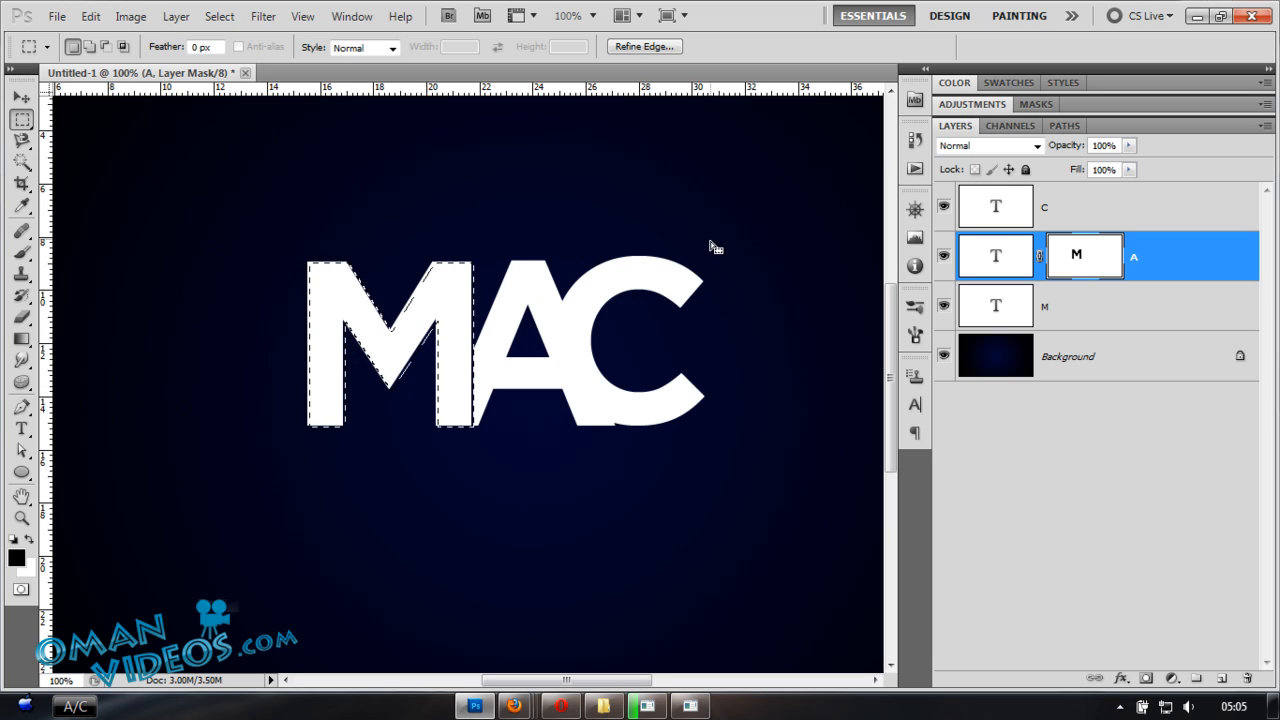
pyautogui.hotkey('ctrl', 'd')
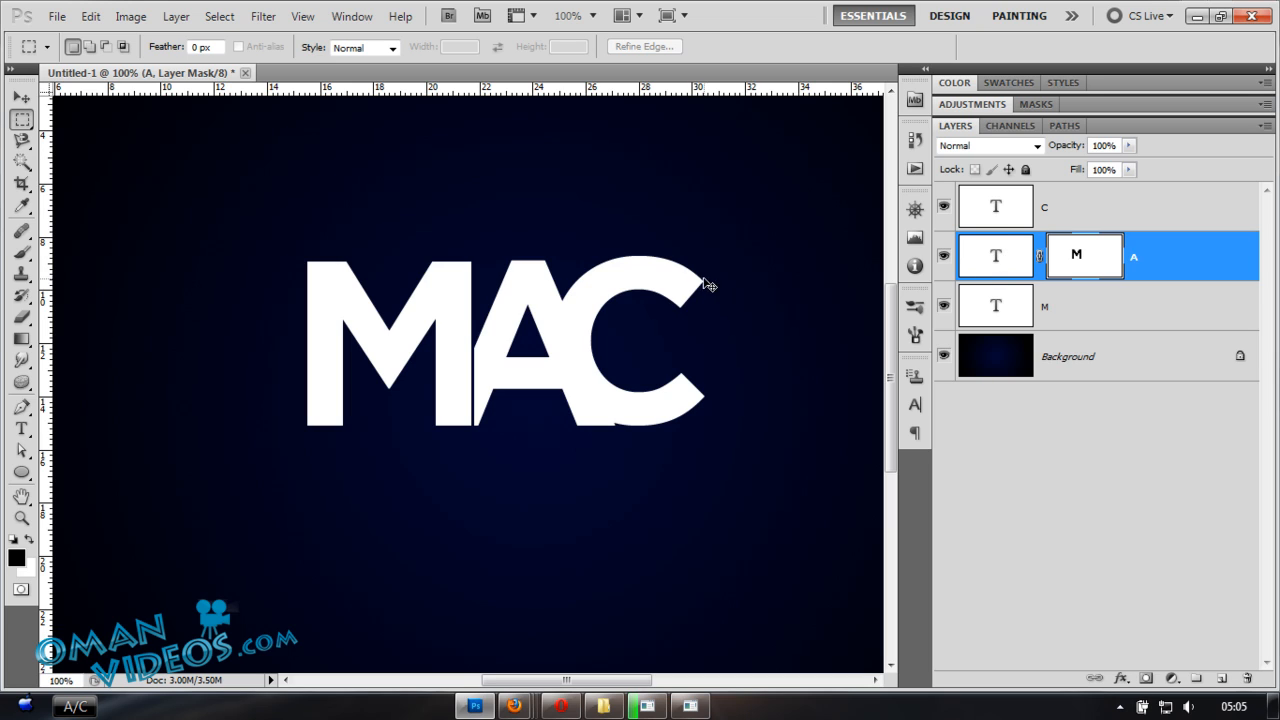
# - Mask the C layer with the A's loaded shape so a thin sliver separates A from C
pyautogui.keyDown('ctrl'); pyautogui.click(995, 256); pyautogui.keyUp('ctrl')
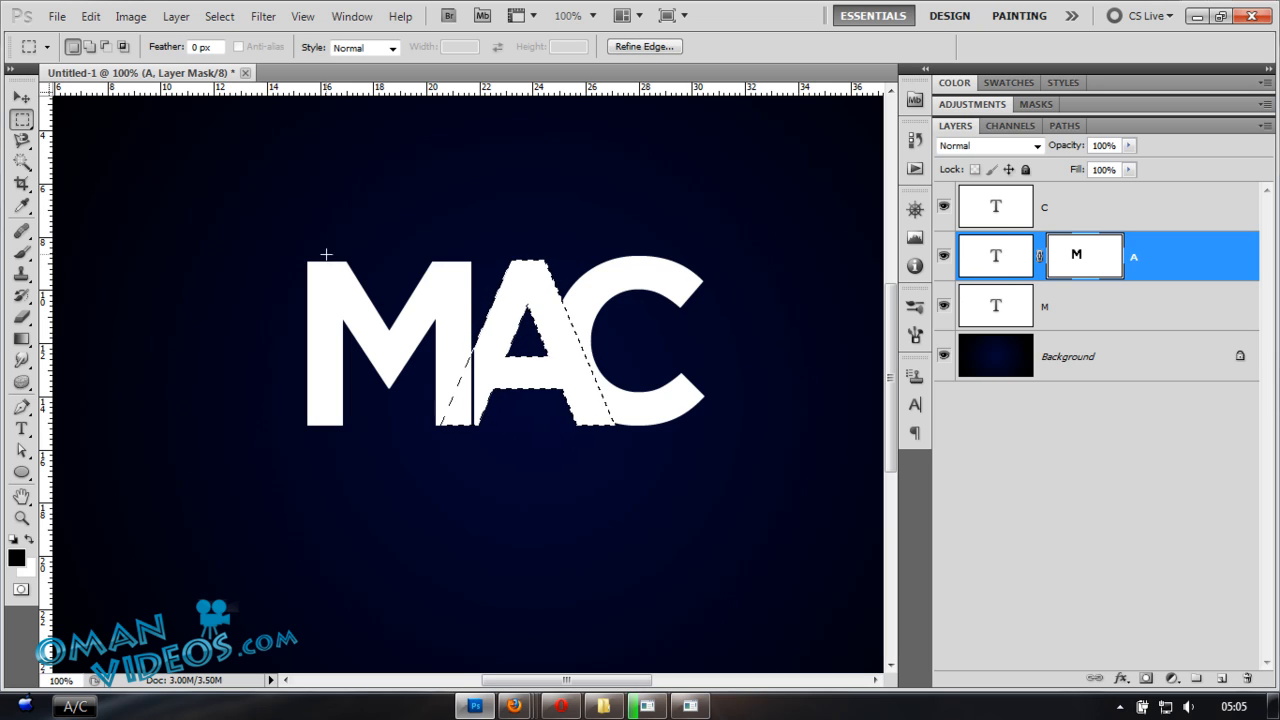
pyautogui.click(1065, 215)
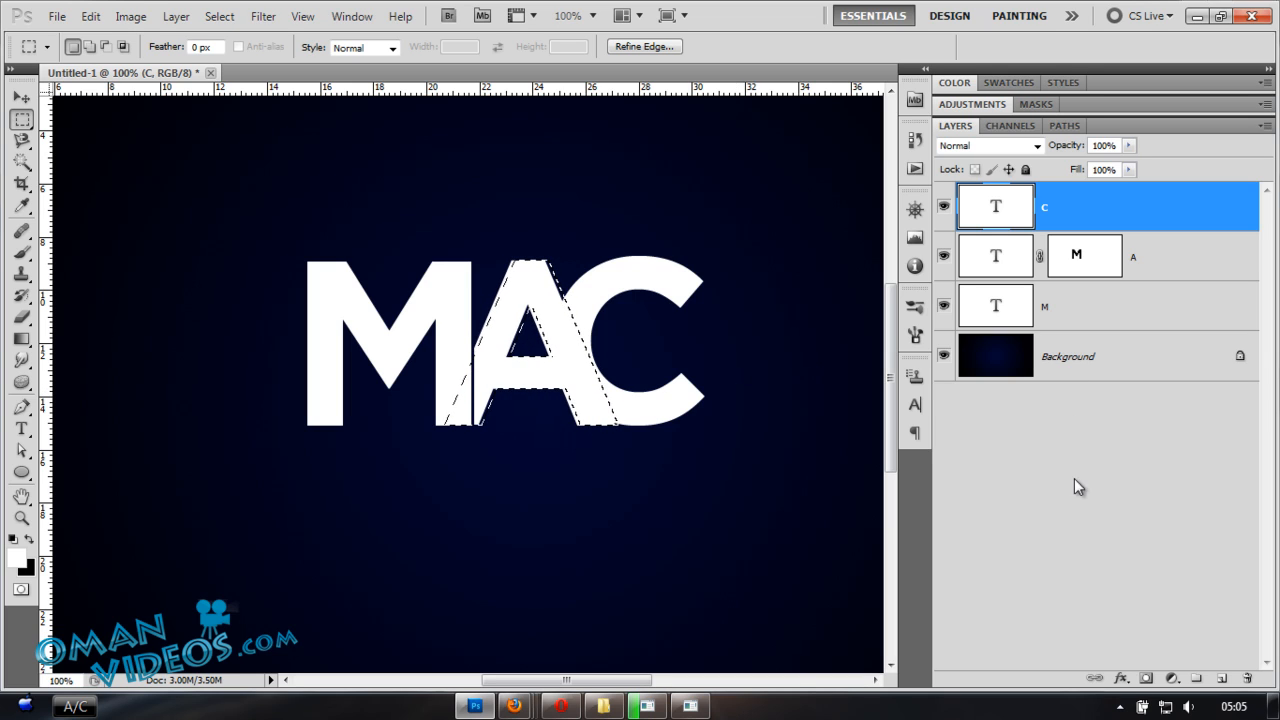
pyautogui.click(1148, 679)
pyautogui.press('v')
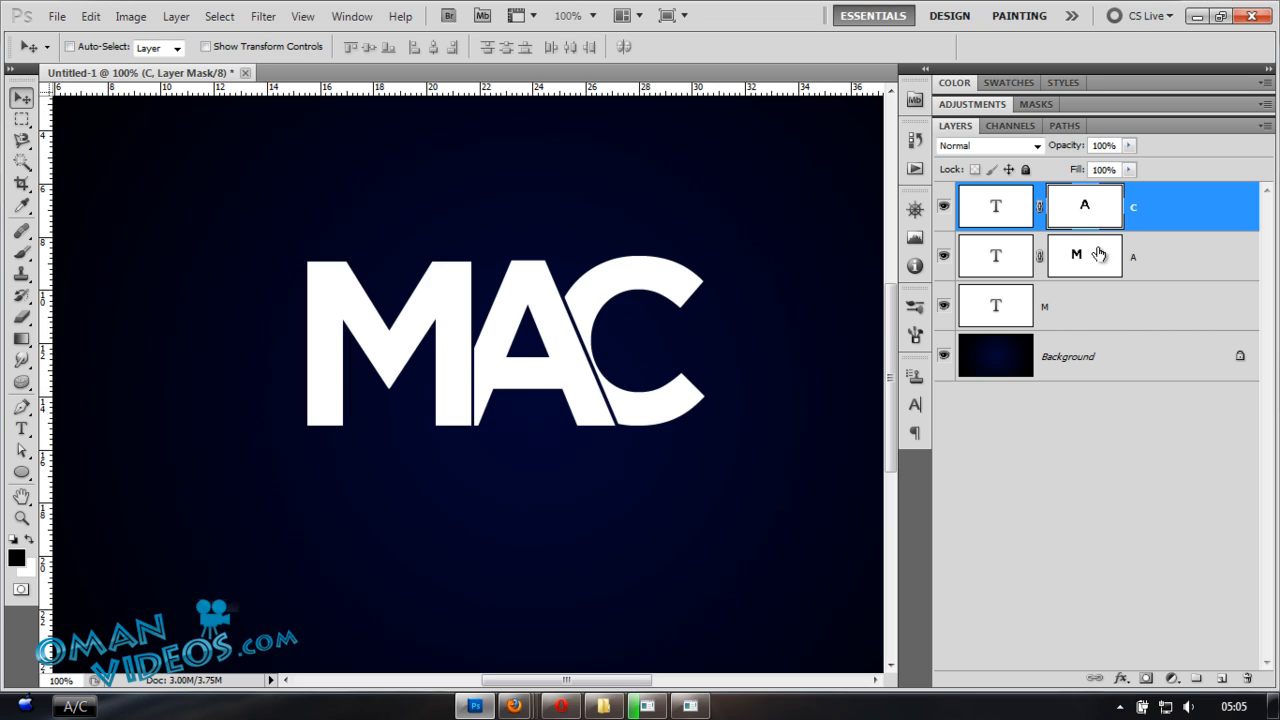
pyautogui.press('Delete')
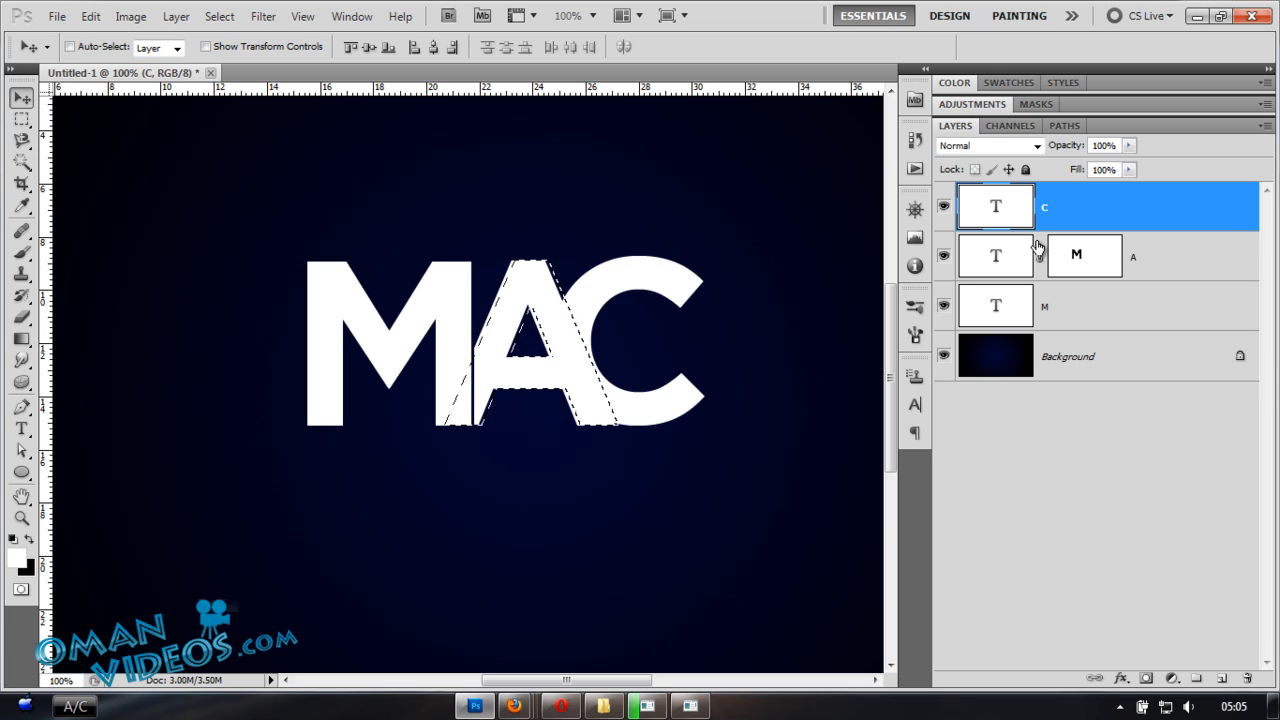
pyautogui.hotkey('ctrl', 'alt', 'm')
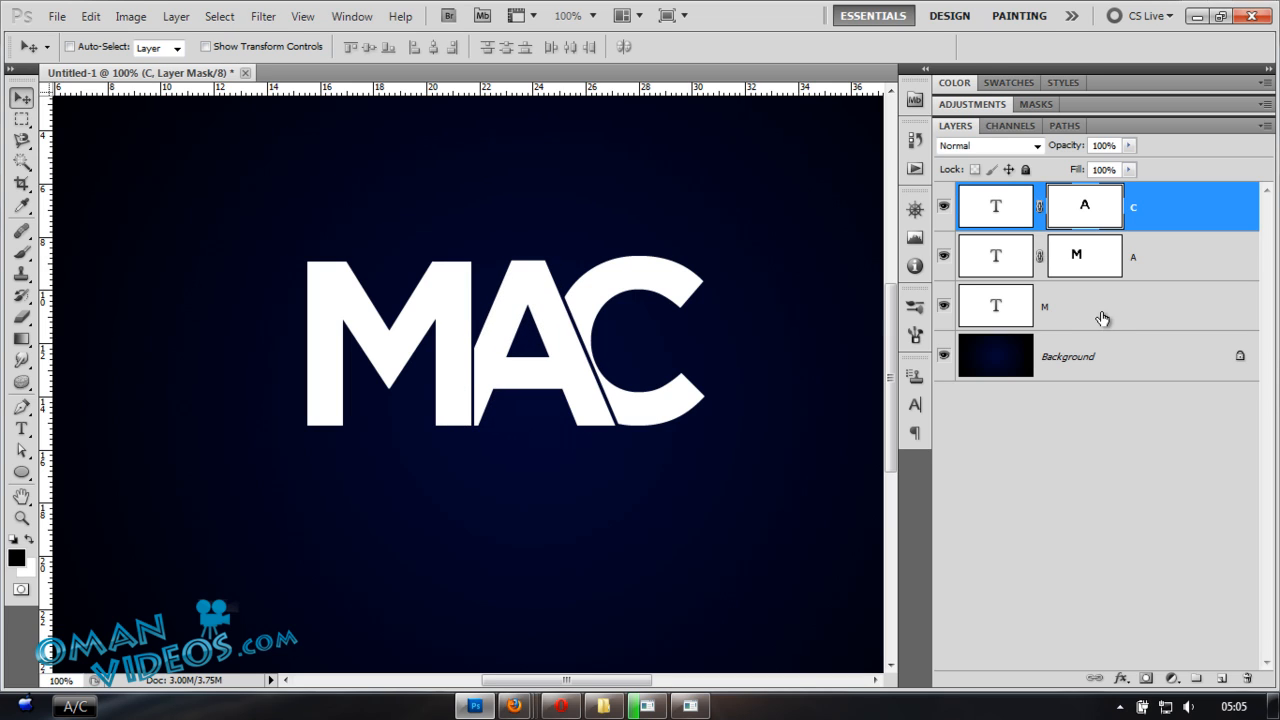
# - Group the M, A and C layers with Ctrl+G and move the MAC group higher
pyautogui.keyDown('shift'); pyautogui.click(1104, 316); pyautogui.keyUp('shift')
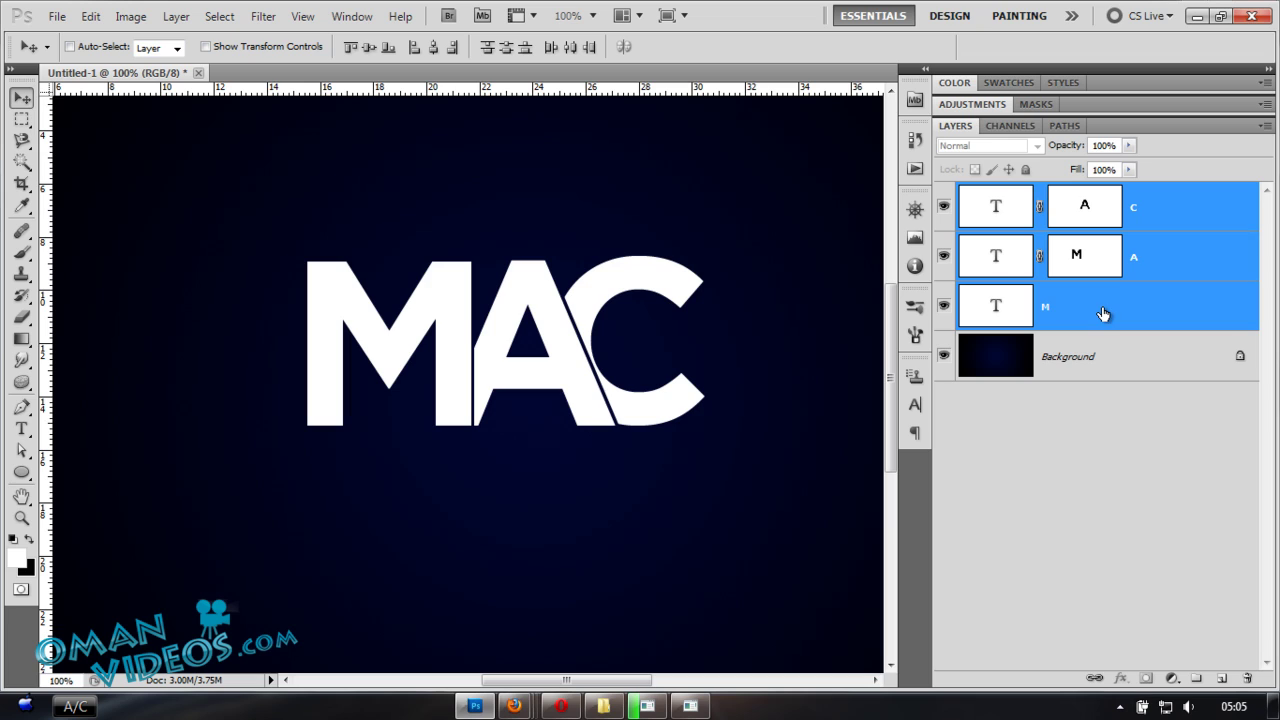
pyautogui.click(1176, 216)
pyautogui.keyDown('shift'); pyautogui.click(1161, 301); pyautogui.keyUp('shift')
pyautogui.hotkey('ctrl', 'g')
pyautogui.moveTo(530, 380); pyautogui.dragTo(565, 272)
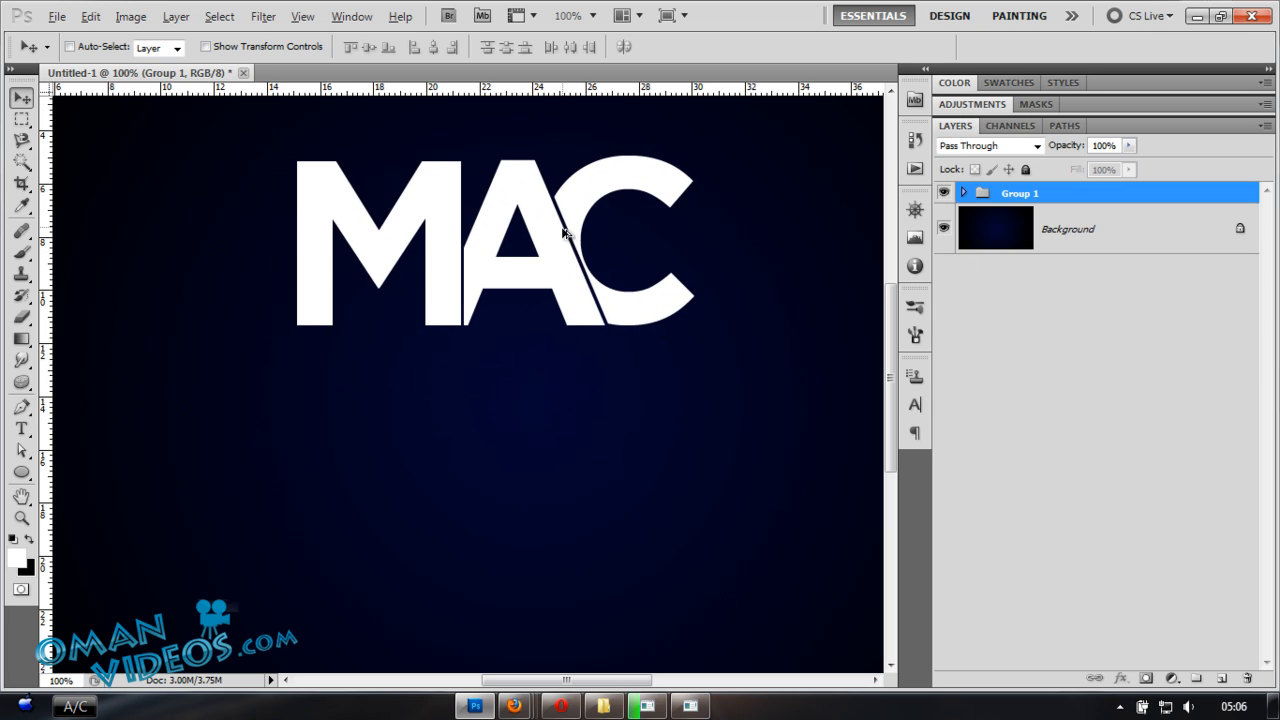
# - Alt-drag a duplicate of the group to place a second MAC below the first
pyautogui.moveTo(566, 212); pyautogui.dragTo(573, 470)
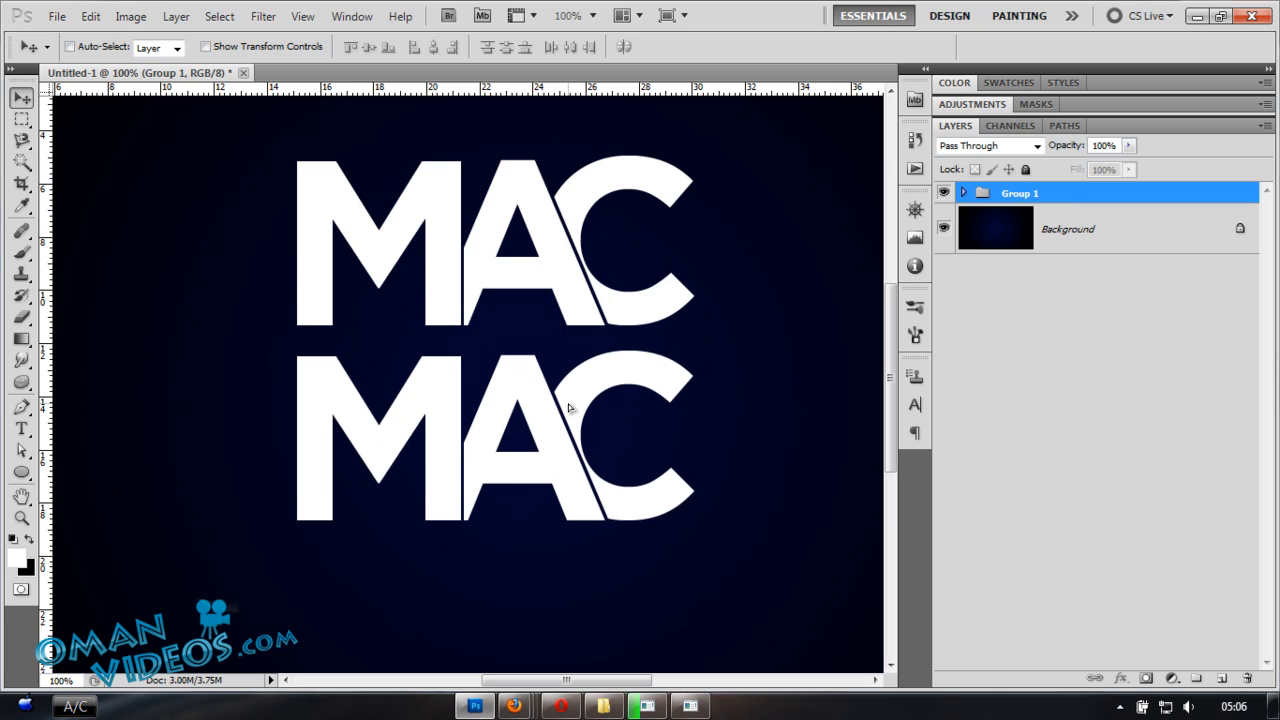
pyautogui.click(963, 193)
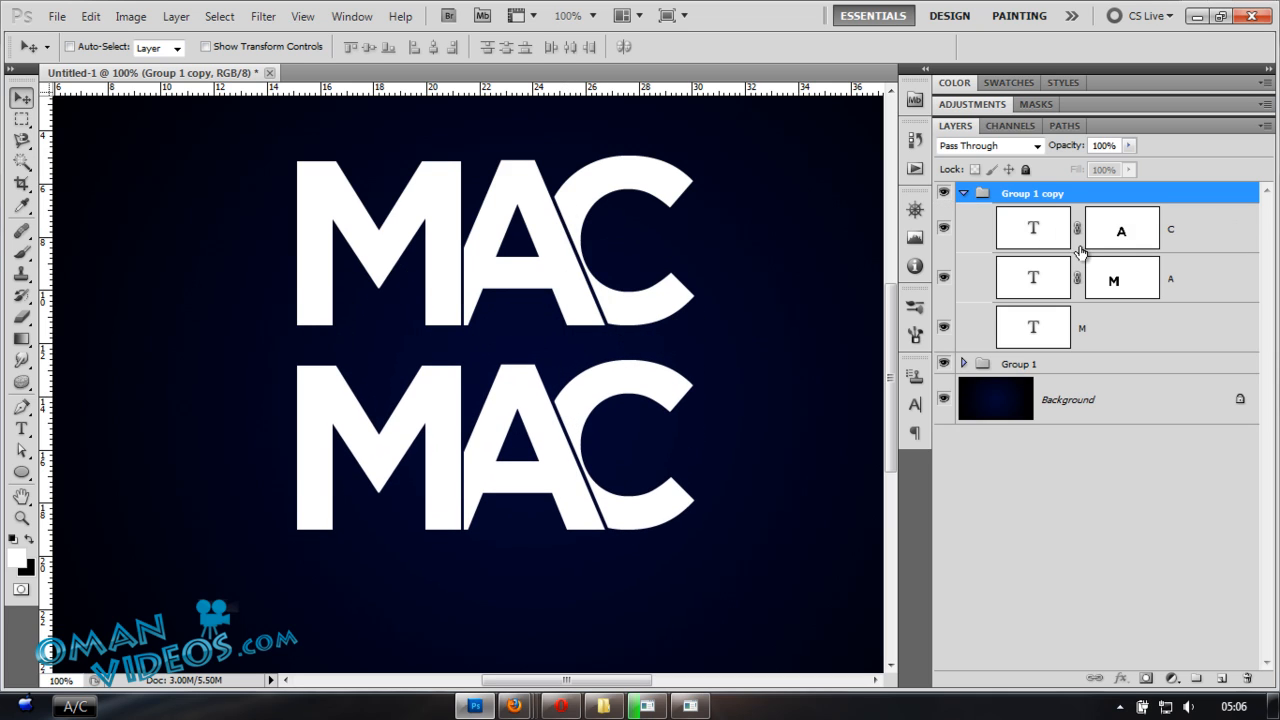
pyautogui.click(1138, 233)
# - Delete the lower C's mask, load C's shape as a selection and fill A's mask black, then deselect
pyautogui.rightClick(1130, 228)
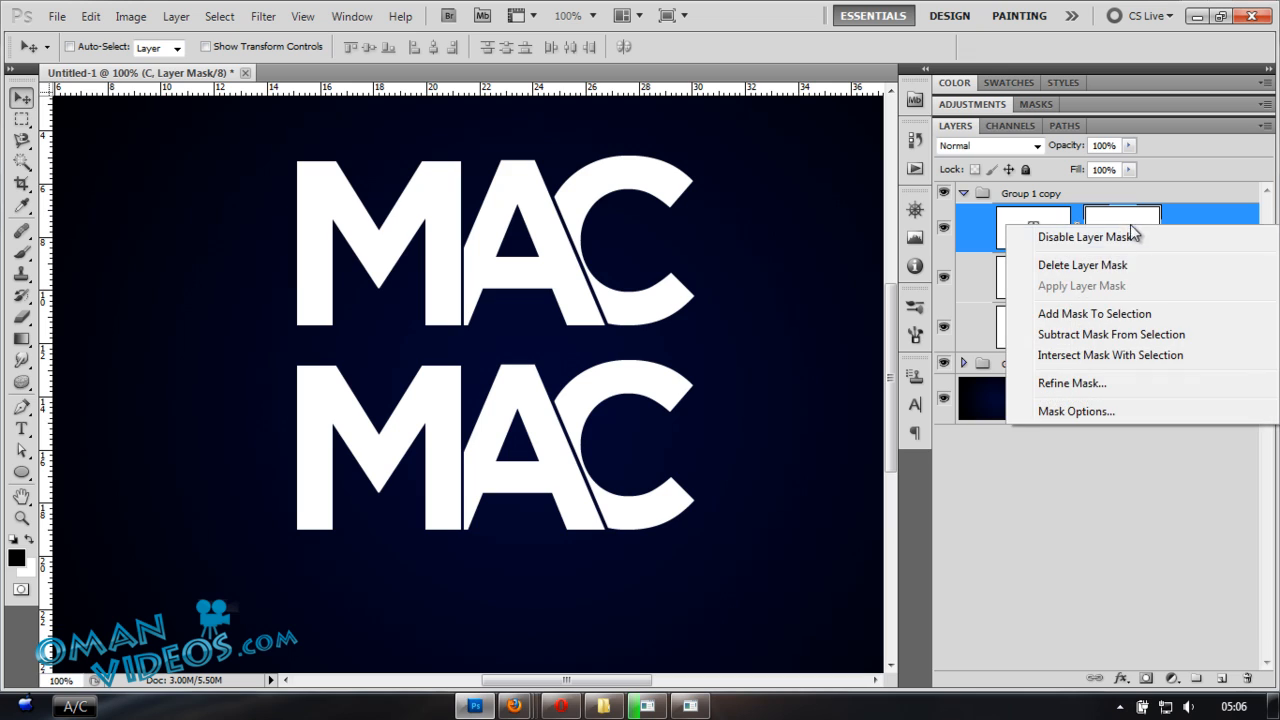
pyautogui.click(1118, 268)
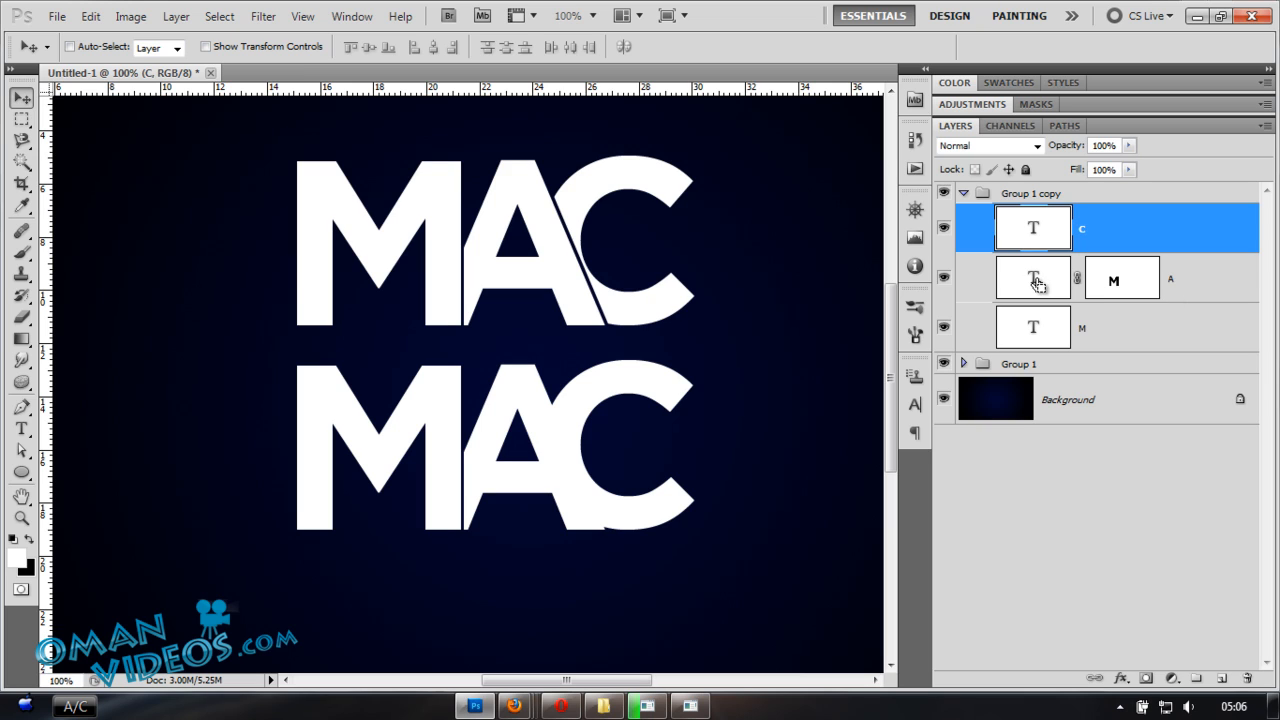
pyautogui.keyDown('ctrl'); pyautogui.click(1040, 230); pyautogui.keyUp('ctrl')
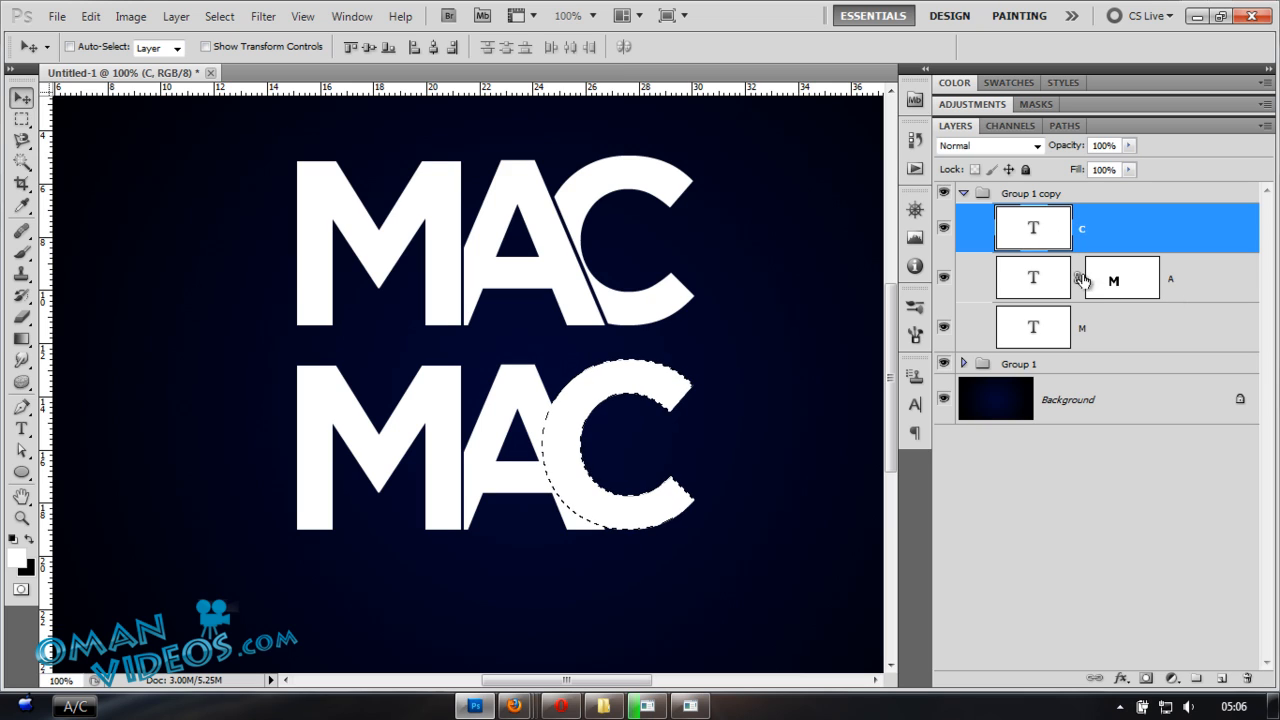
pyautogui.click(1120, 280)
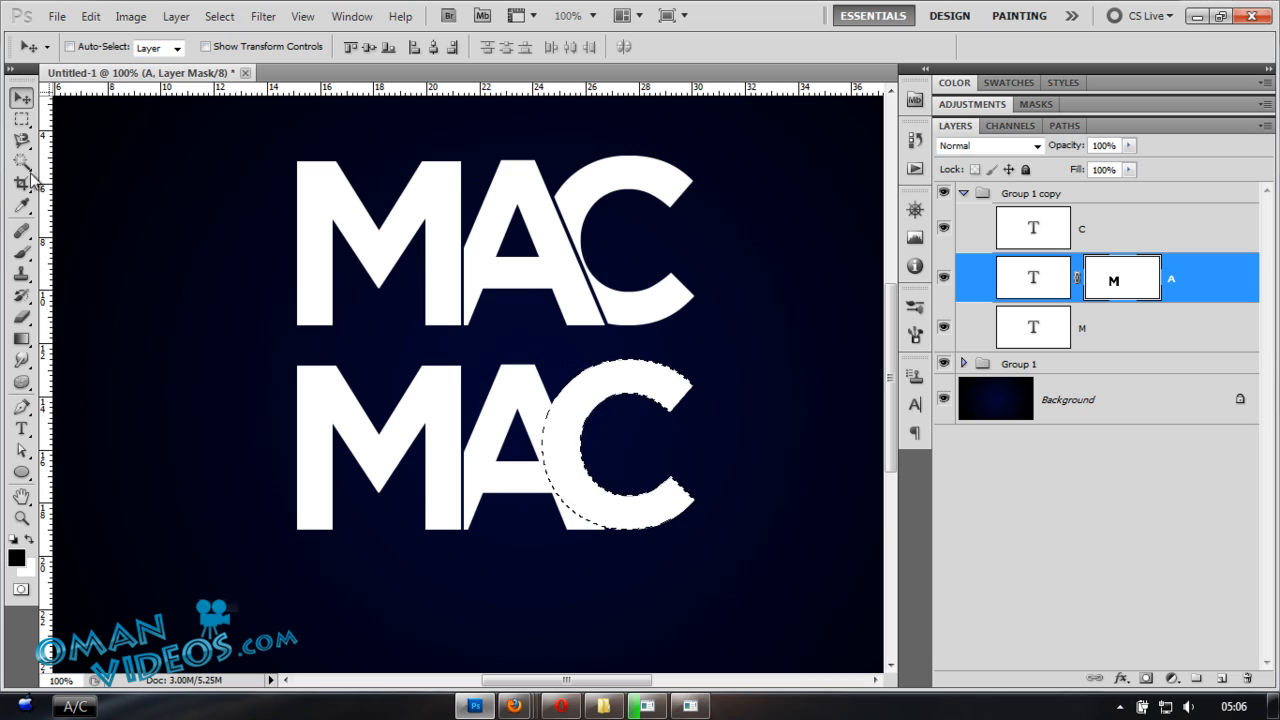
pyautogui.click(23, 120)
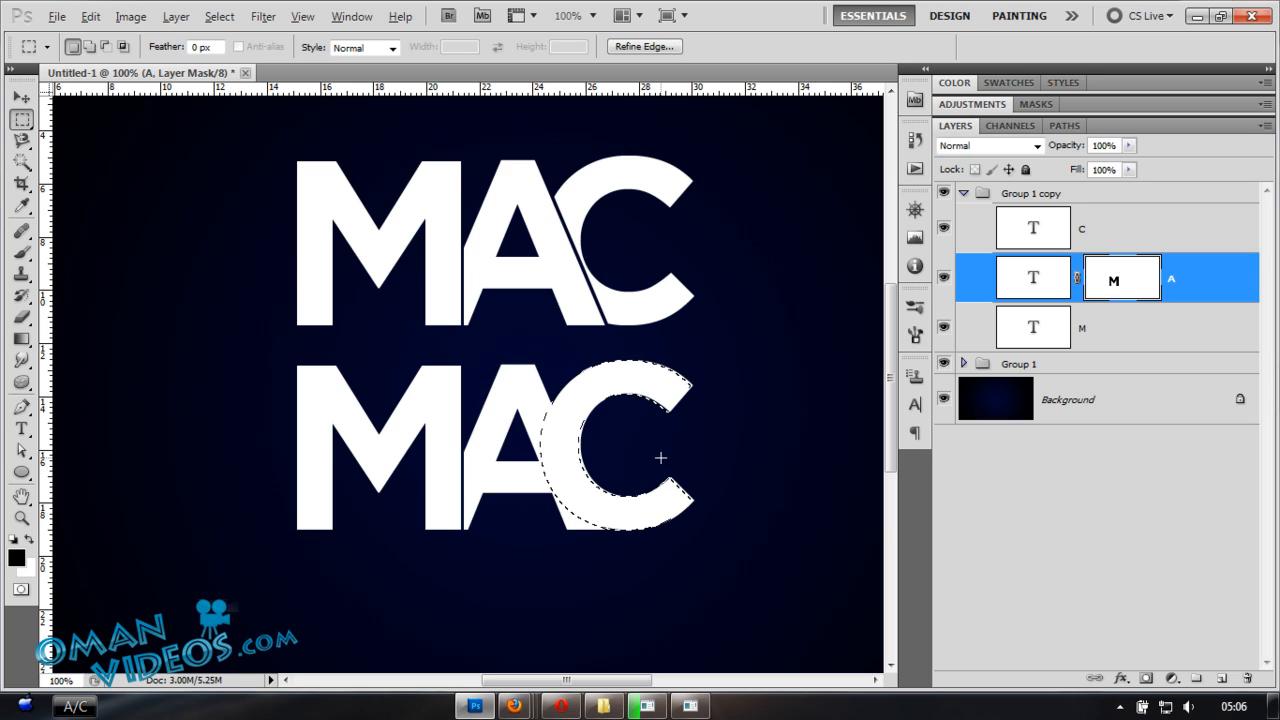
pyautogui.hotkey('ctrl', 'd')
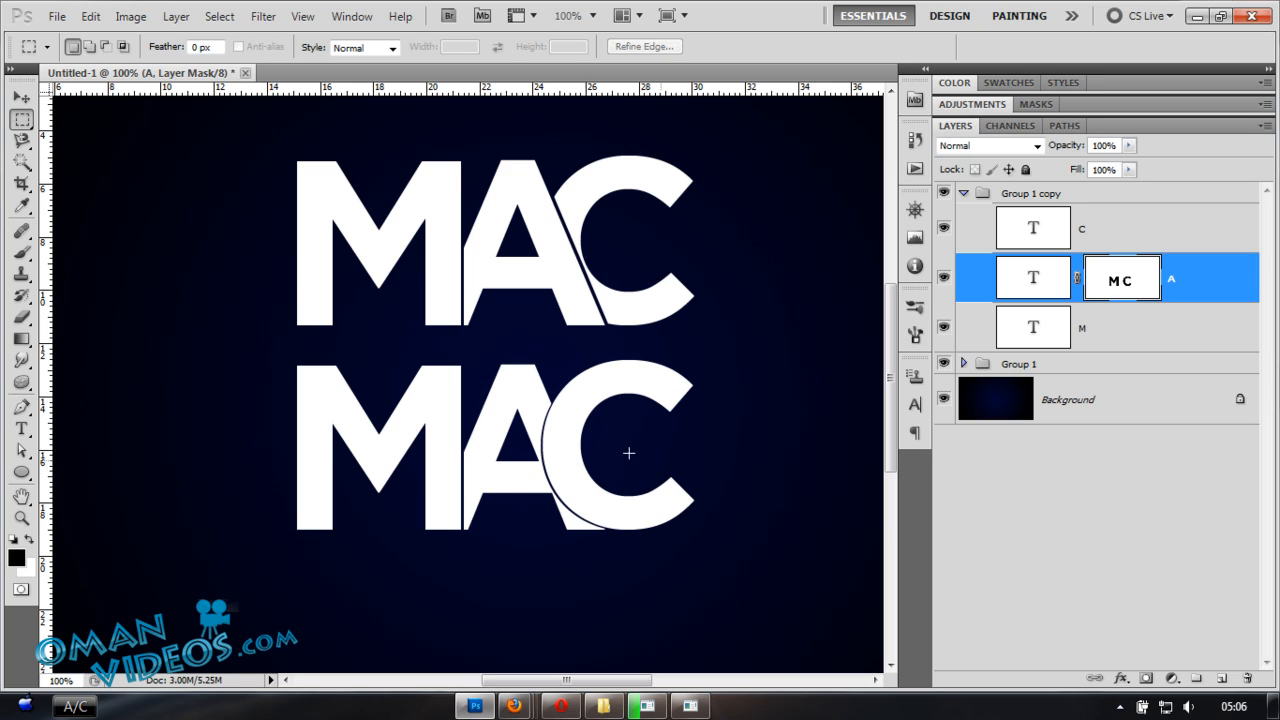
pyautogui.press('v')
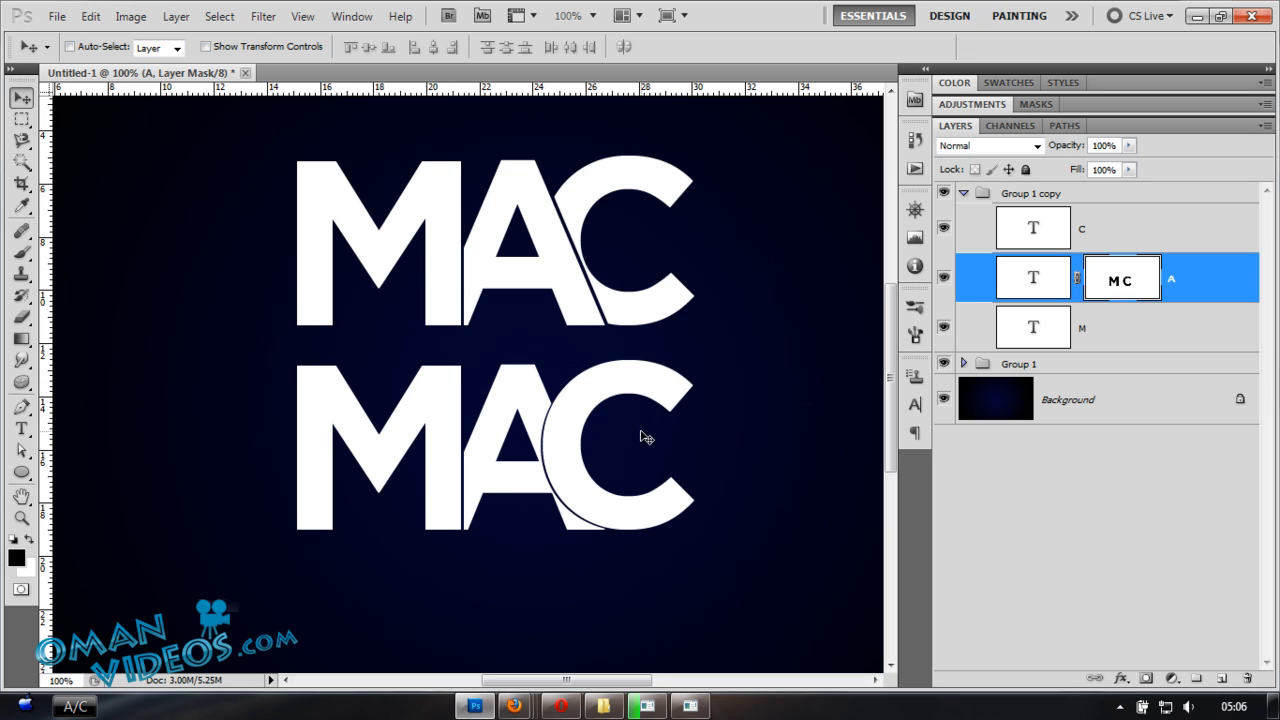
# - Collapse Group 1 copy, expand Group 1 and select the top MAC's M layer
pyautogui.moveTo(704, 340); pyautogui.dragTo(710, 393)
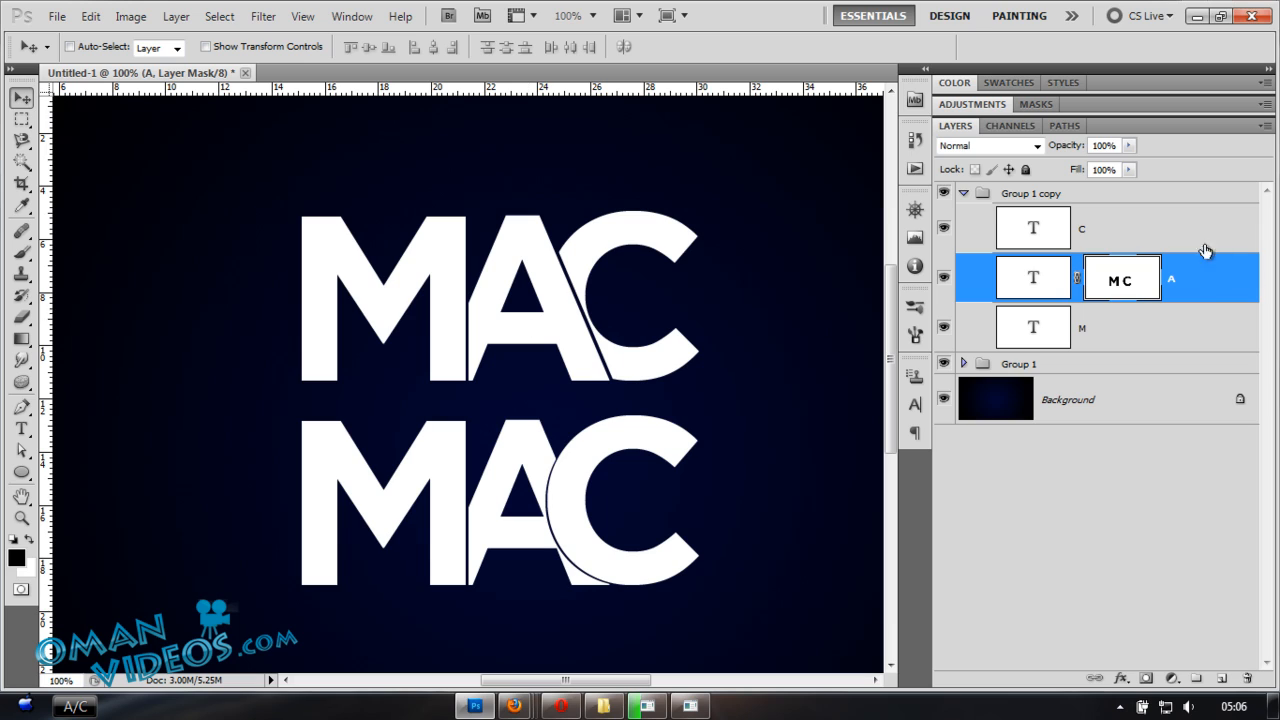
pyautogui.click(963, 193)
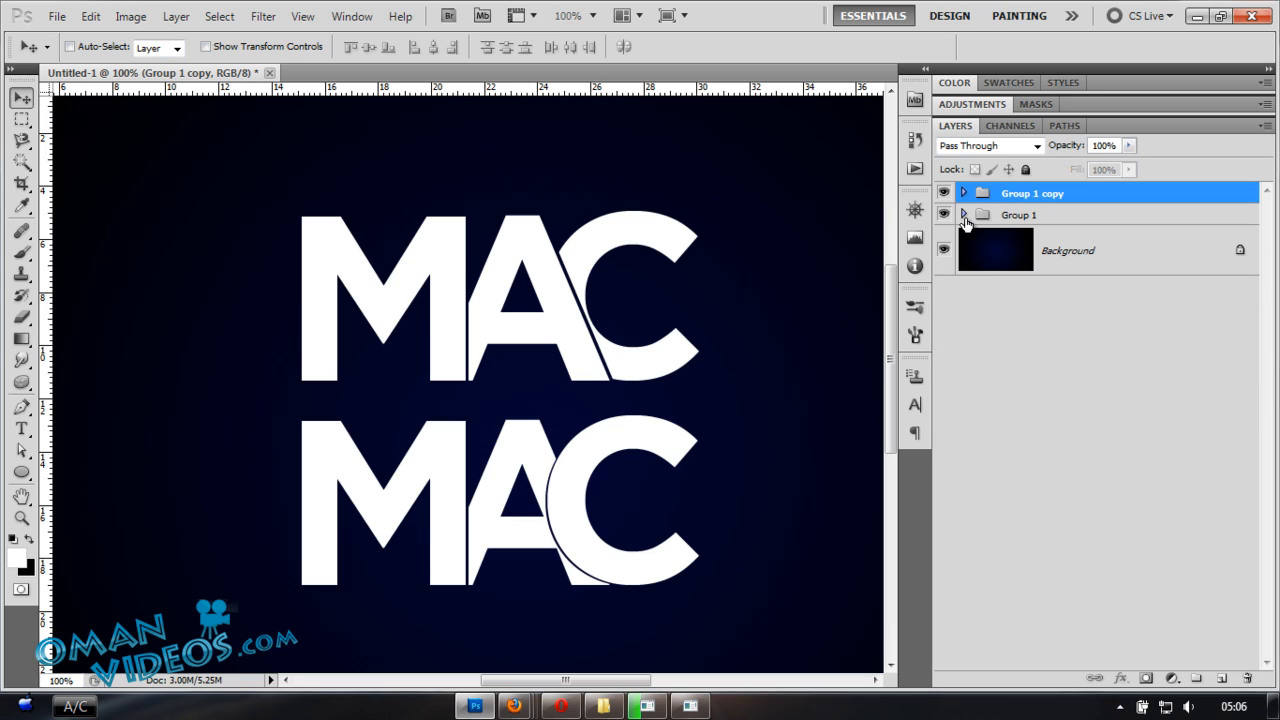
pyautogui.click(963, 215)
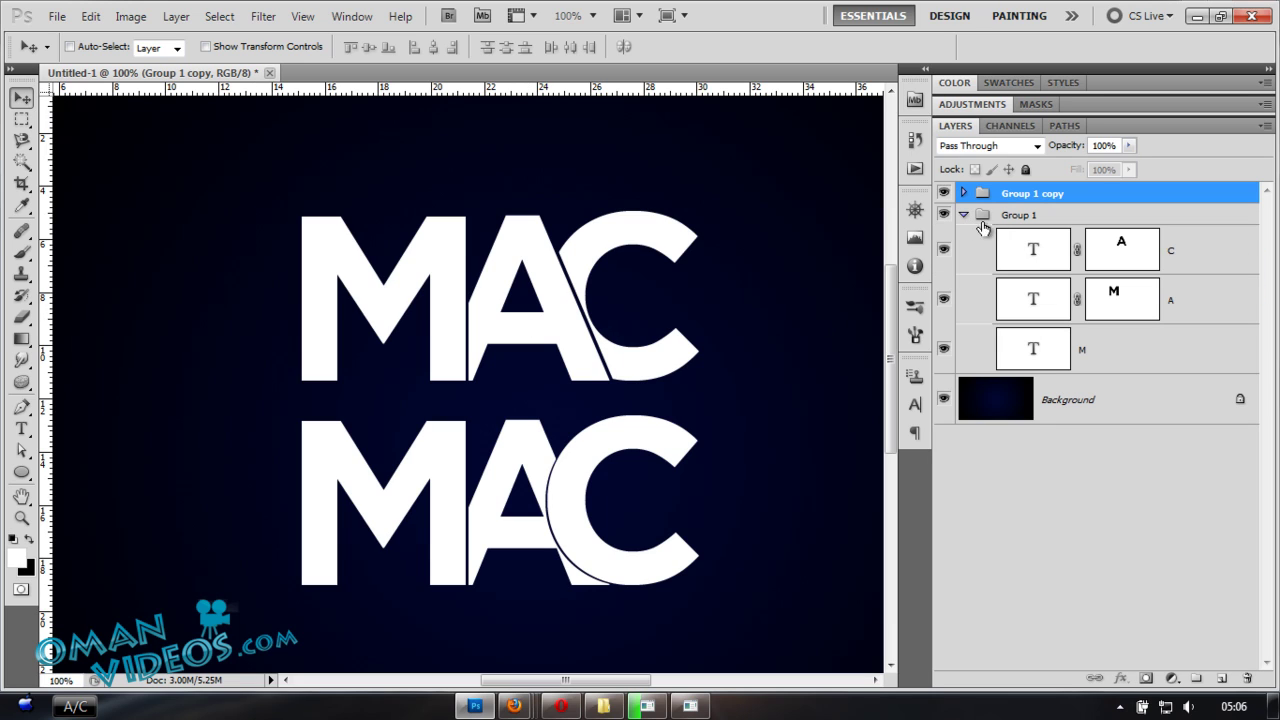
pyautogui.click(1132, 353)
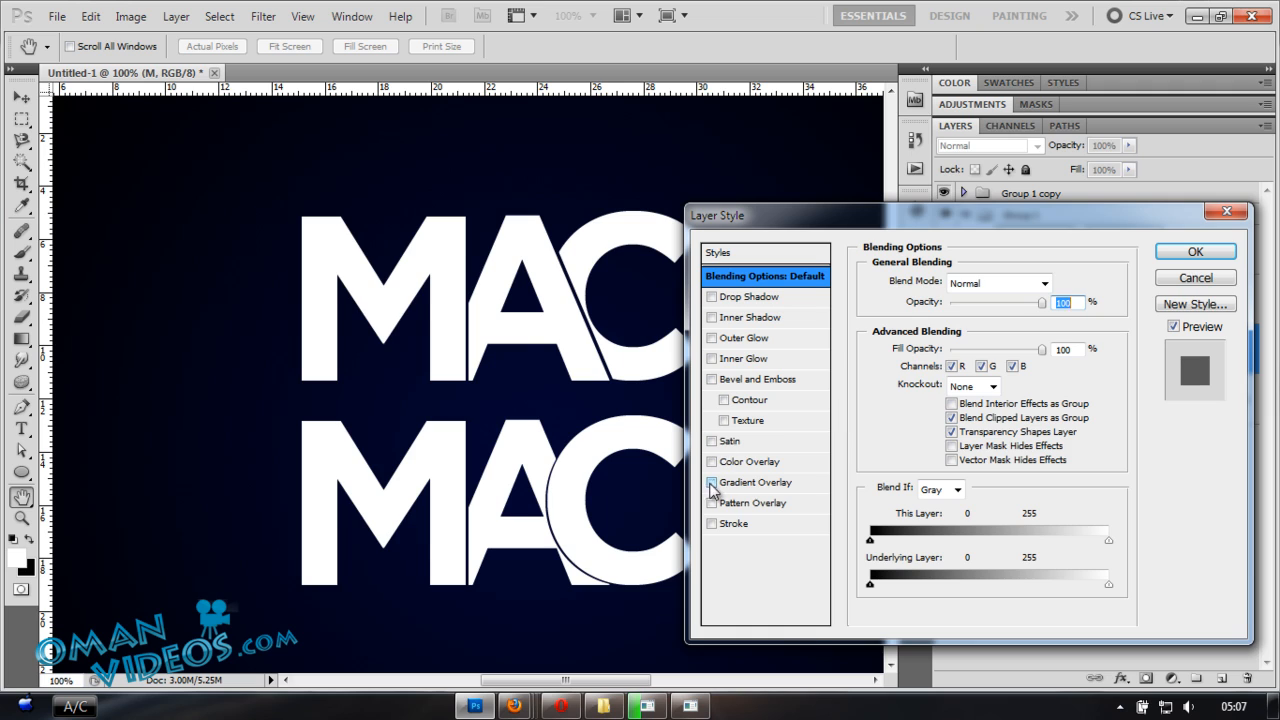
# - Apply a Gradient Overlay with a blue preset to the M layer and confirm
pyautogui.click(712, 562)
pyautogui.click(1038, 322)
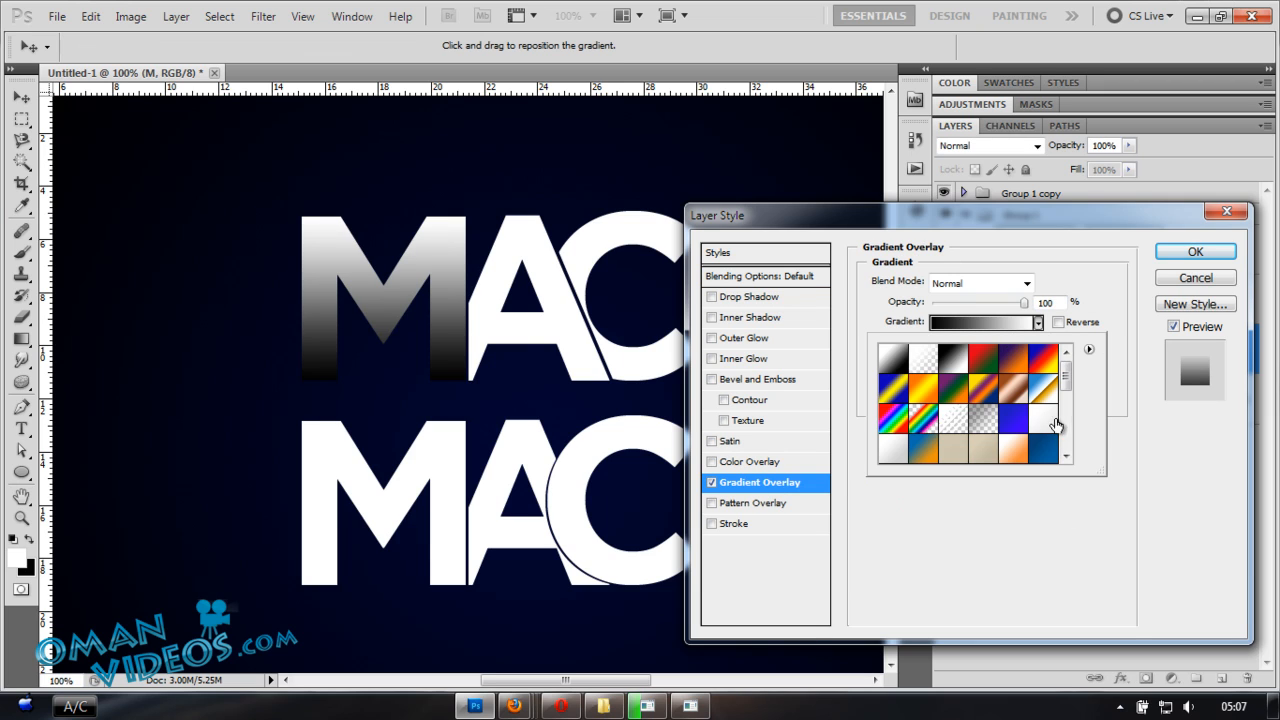
pyautogui.click(1043, 390)
pyautogui.scroll(-2, 1040, 400)
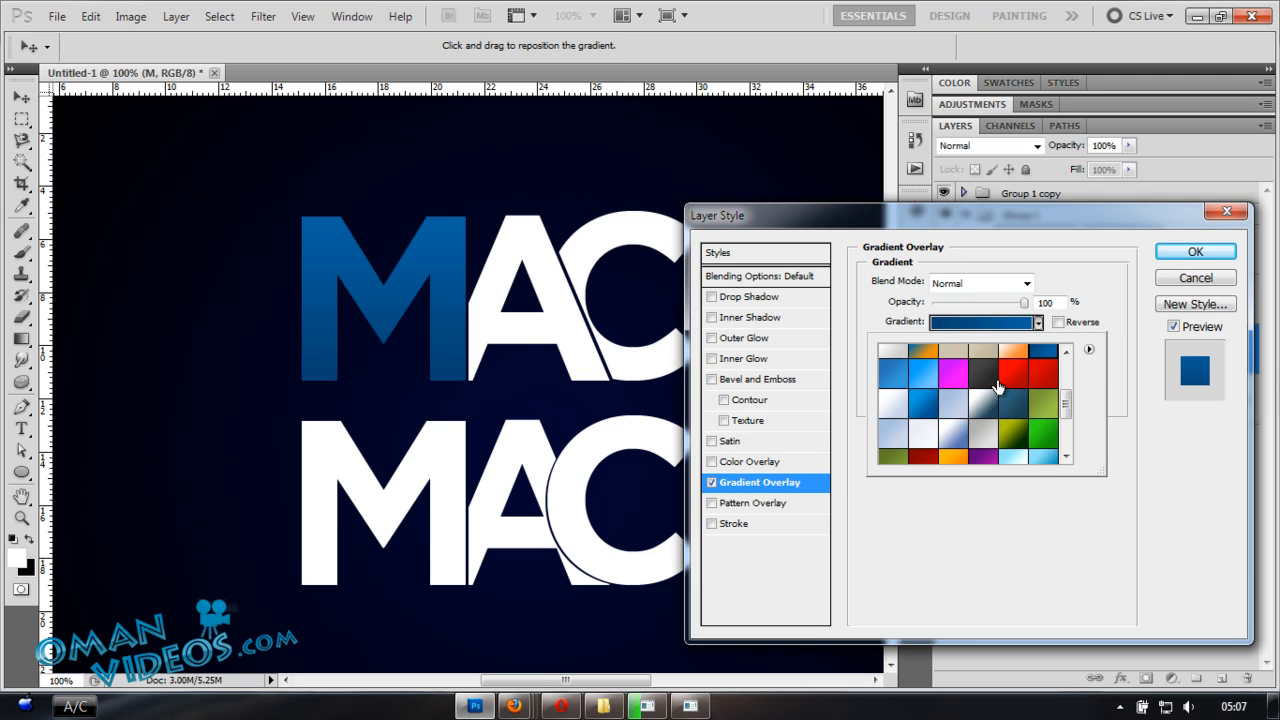
pyautogui.click(1196, 252)
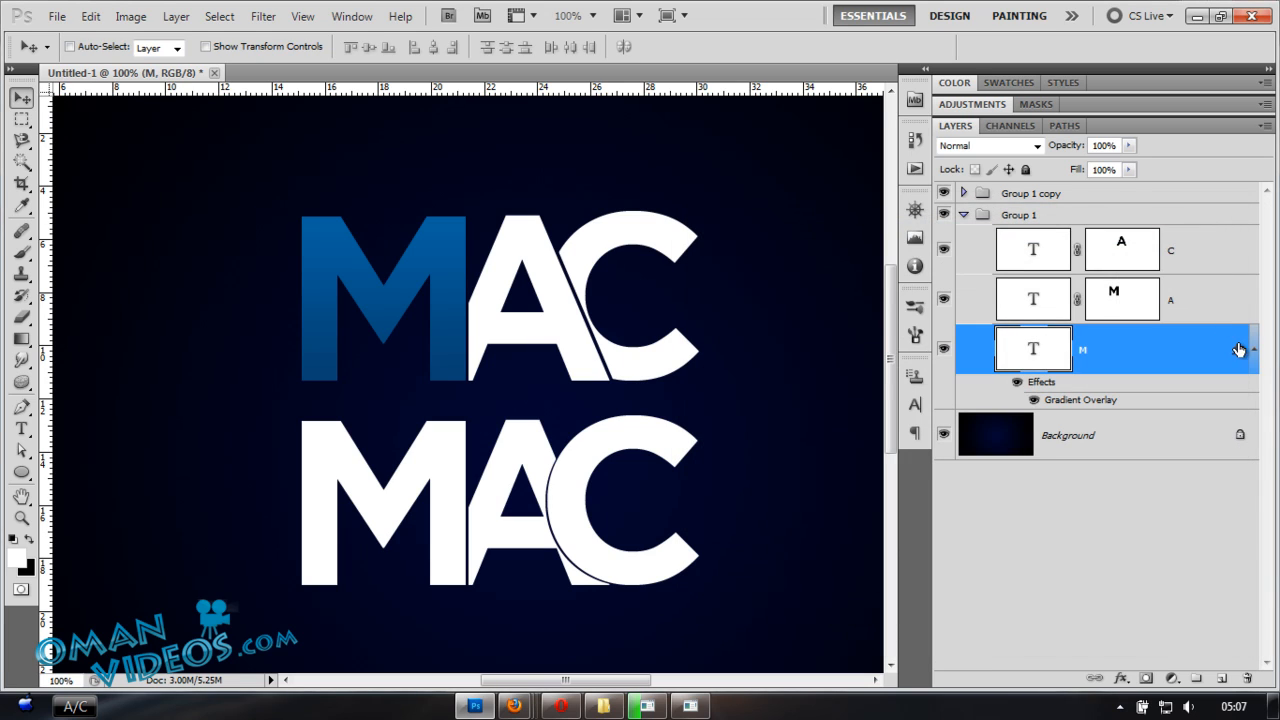
# - Copy the gradient effect to the other letters and give the A an orange gradient preset
pyautogui.click(1252, 353)
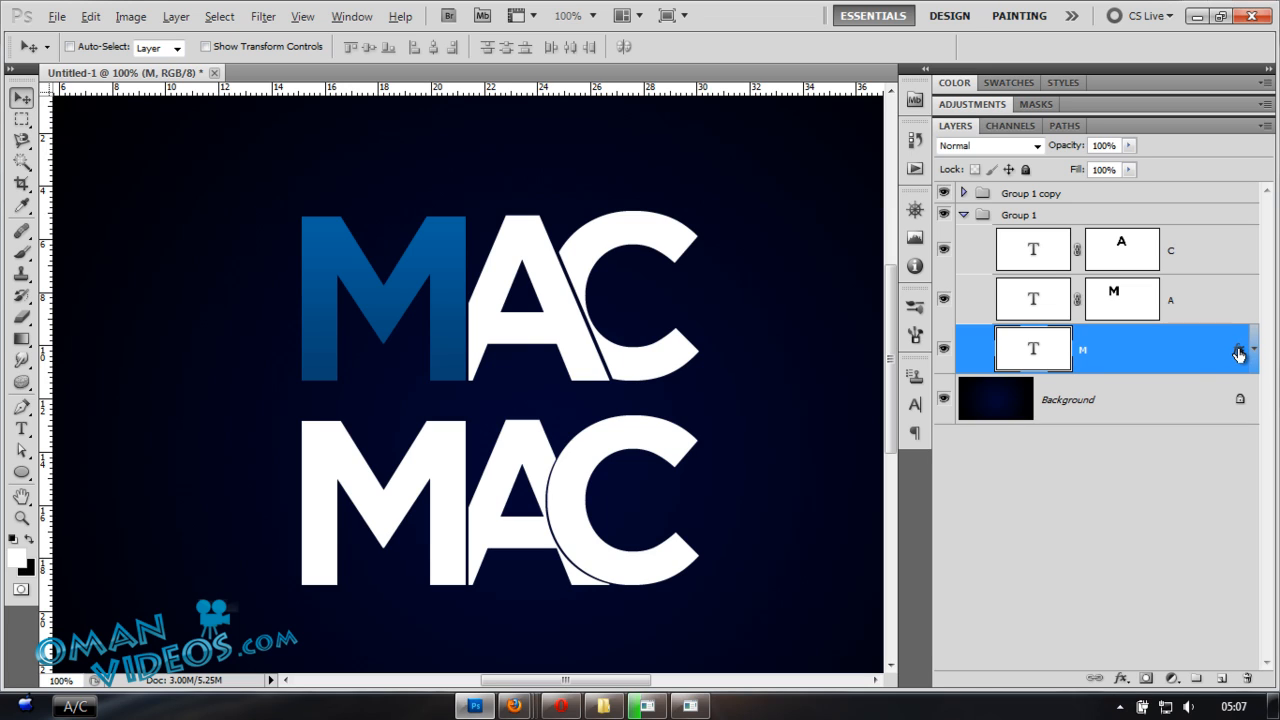
pyautogui.moveTo(1238, 353); pyautogui.dragTo(1238, 249)
pyautogui.doubleClick(1160, 420)
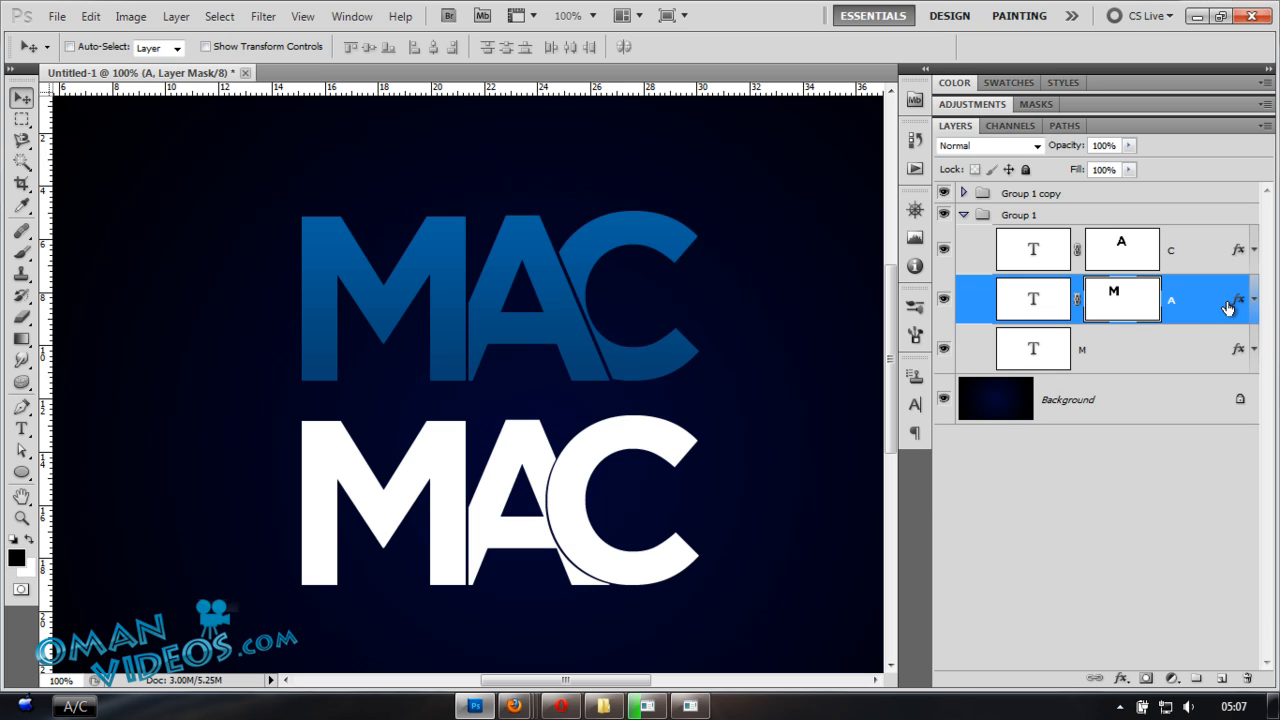
pyautogui.click(758, 481)
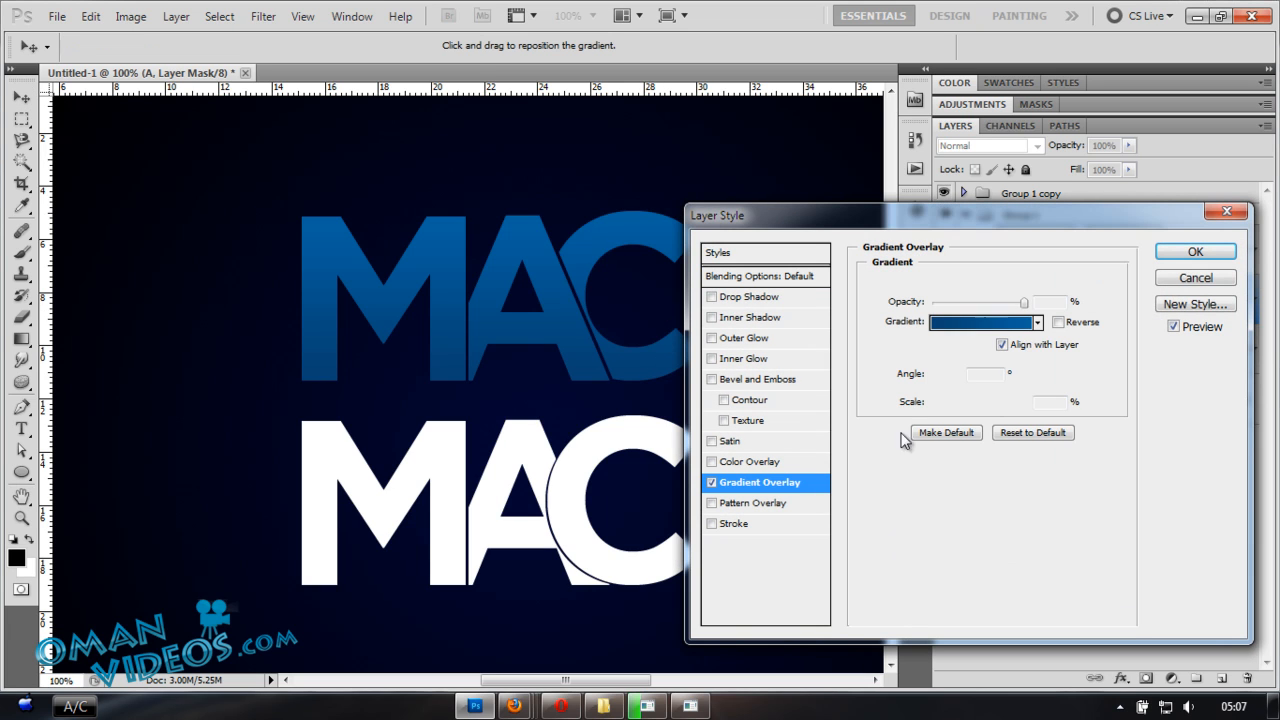
pyautogui.click(1038, 322)
pyautogui.scroll(-2, 970, 440)
pyautogui.click(960, 440)
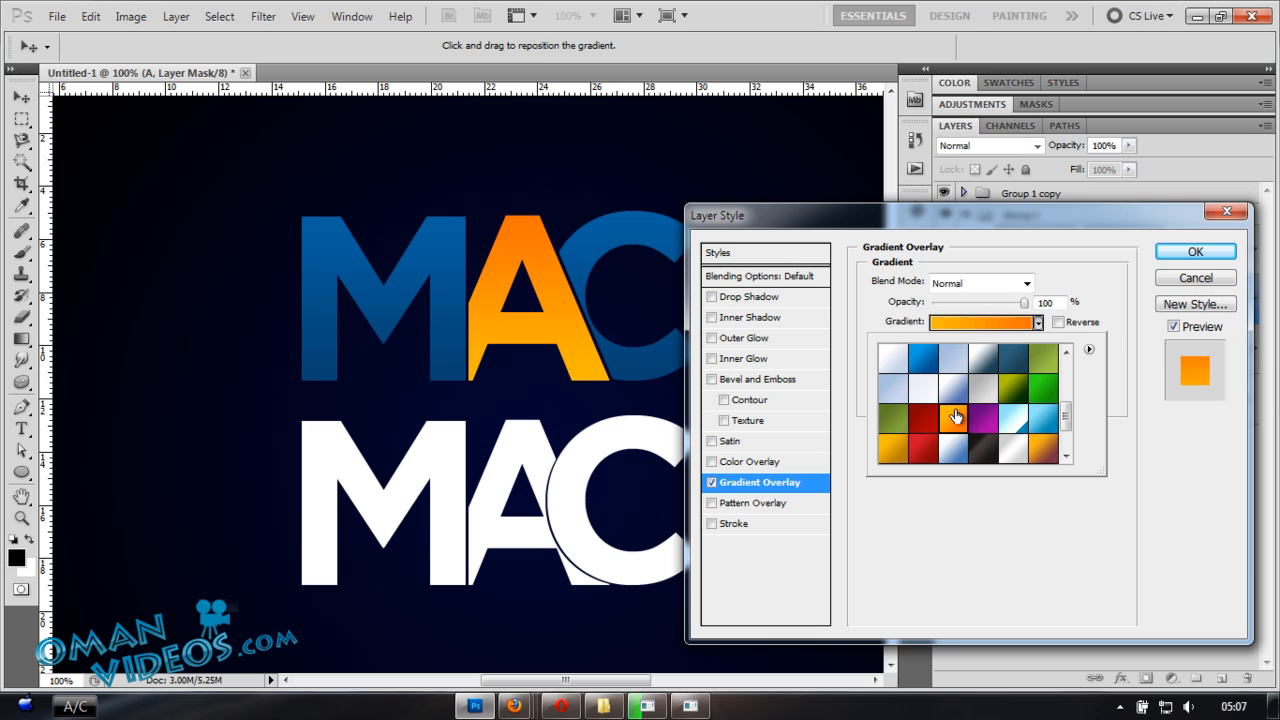
pyautogui.click(1196, 252)
# - Give the C a deep red gradient overlay after trying purple and orange presets
pyautogui.click(1160, 246)
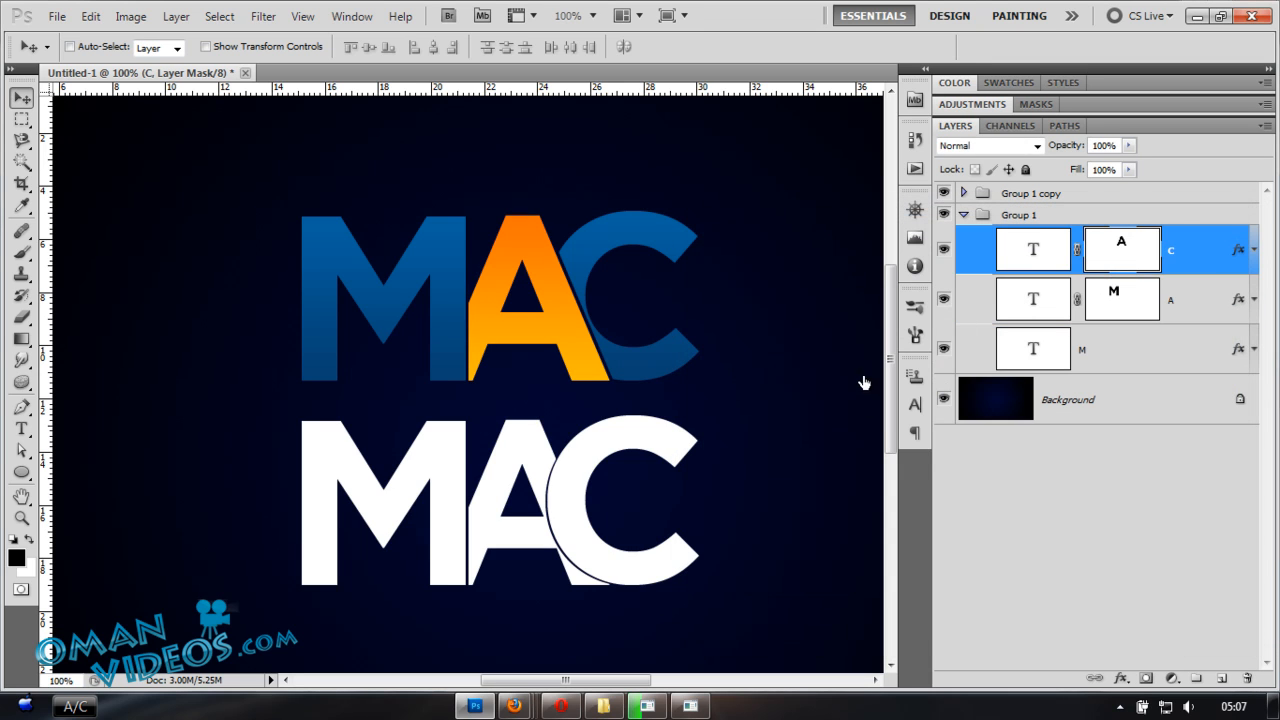
pyautogui.doubleClick(1160, 246)
pyautogui.click(758, 482)
pyautogui.click(1038, 322)
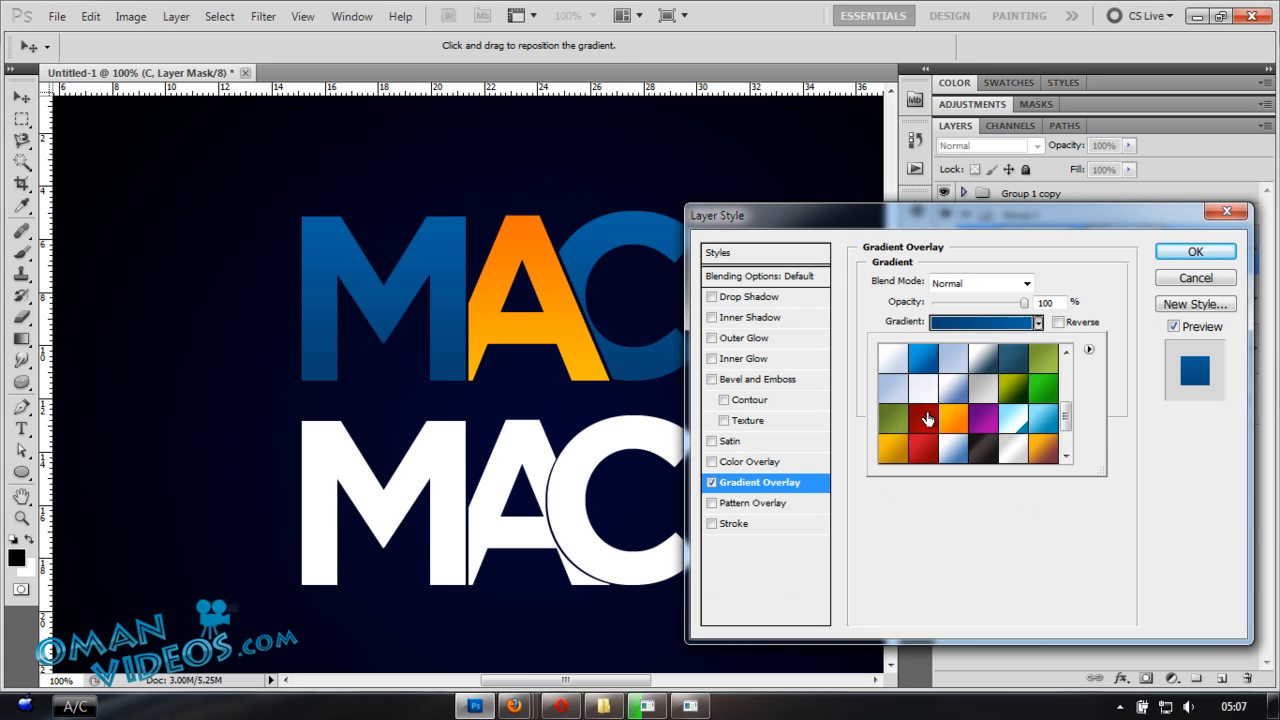
pyautogui.click(923, 420)
pyautogui.click(928, 450)
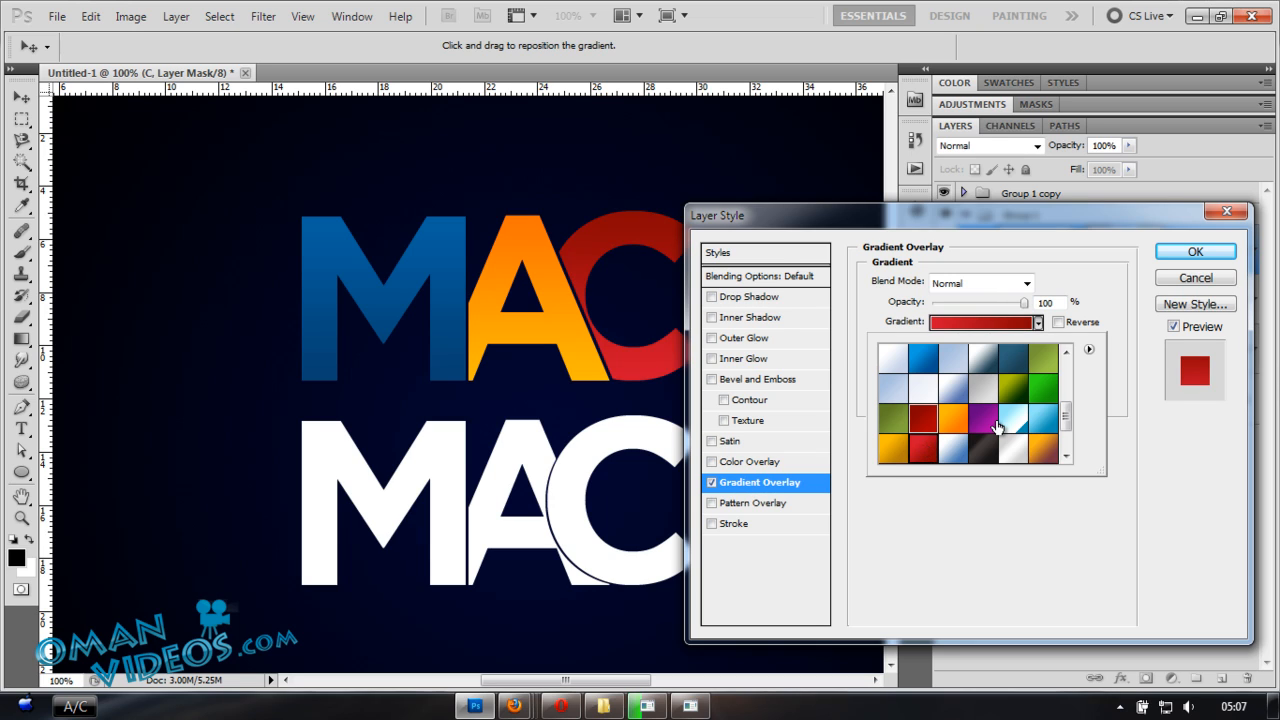
pyautogui.click(988, 420)
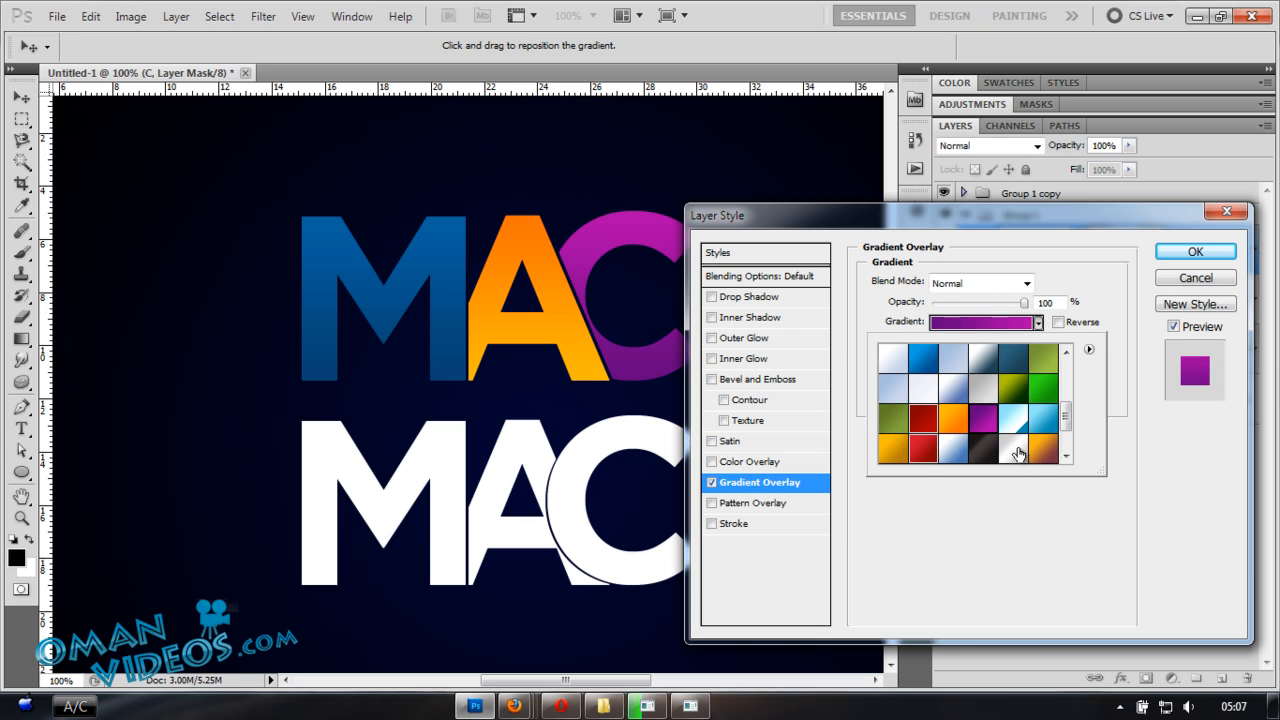
pyautogui.click(952, 420)
pyautogui.click(923, 422)
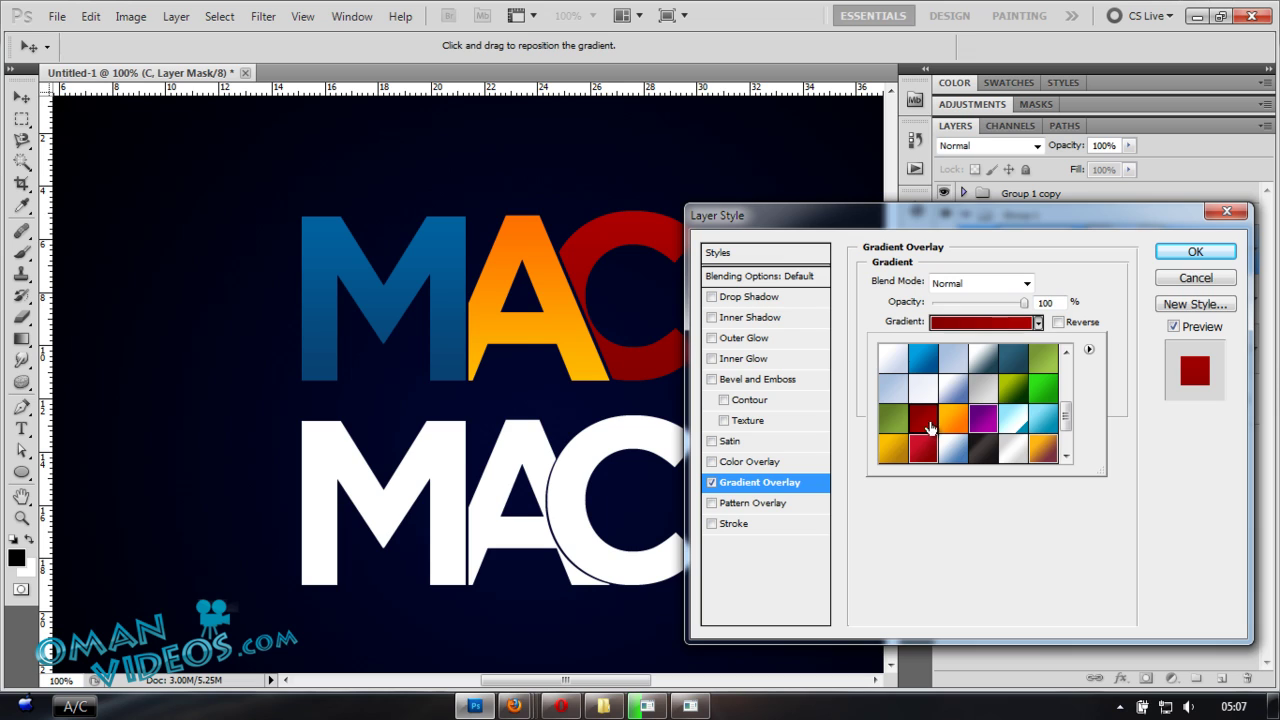
pyautogui.click(1195, 252)
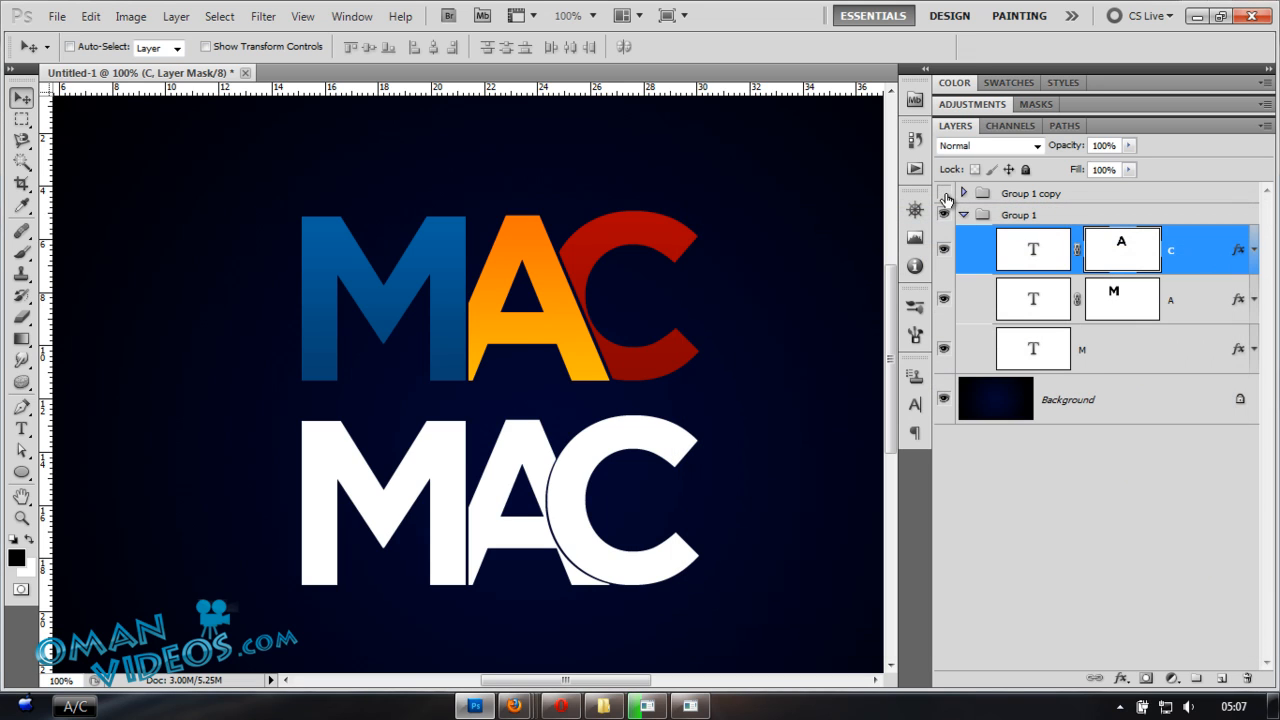
# - Hide the white MAC copy group, move the colored MAC lower on the canvas and return the view to 100%
pyautogui.click(944, 193)
pyautogui.click(1040, 194)
pyautogui.click(1020, 215)
pyautogui.moveTo(615, 370); pyautogui.dragTo(576, 440)
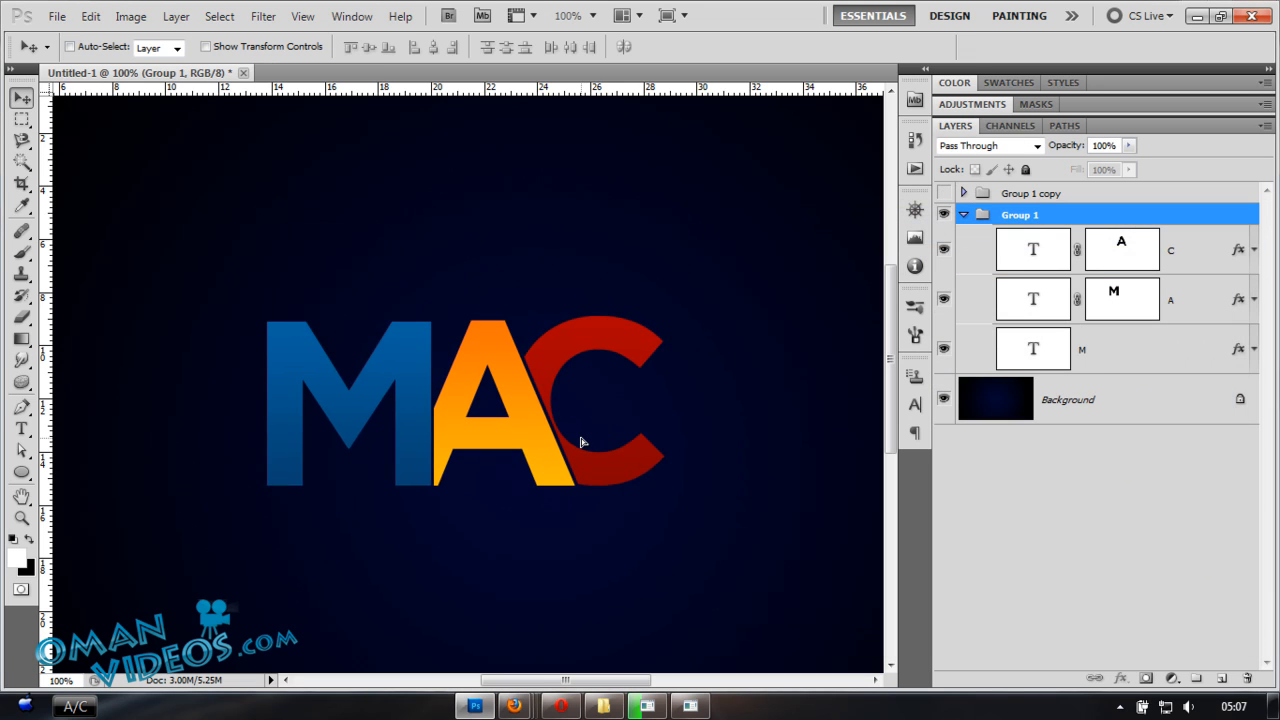
pyautogui.press('z')
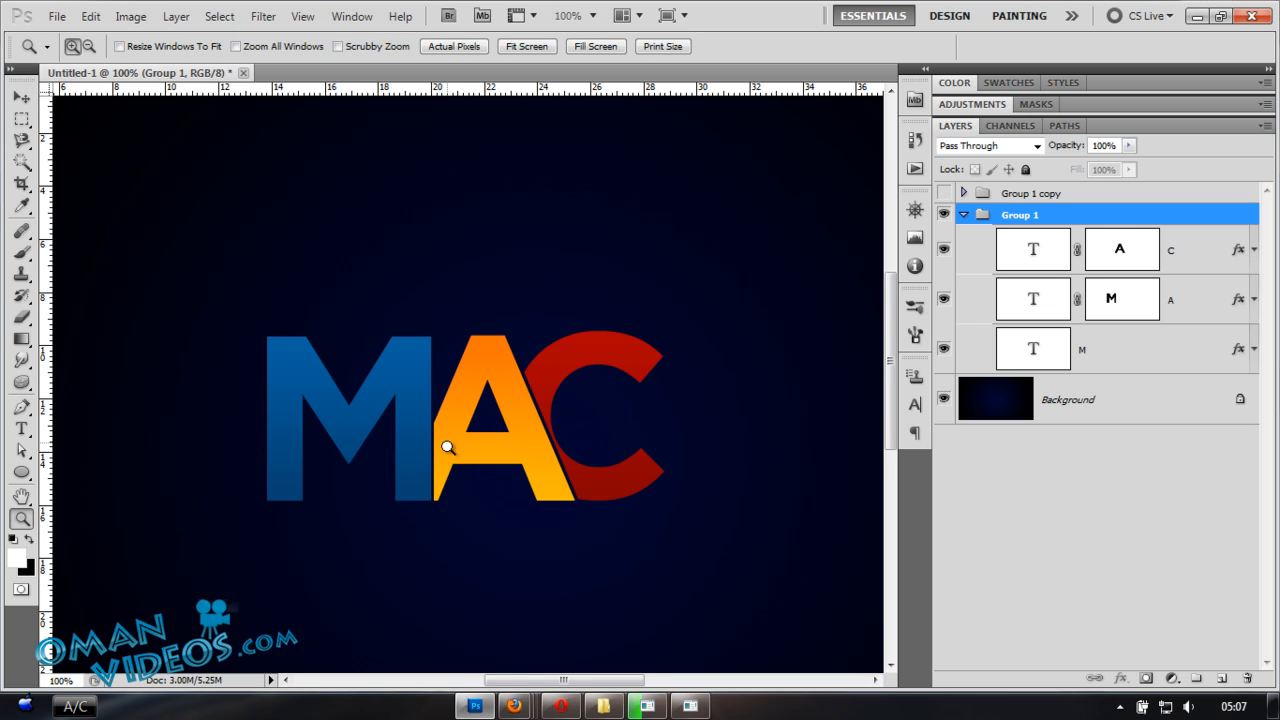
pyautogui.click(447, 450)
pyautogui.press('v')
pyautogui.hotkey('ctrl', '1')
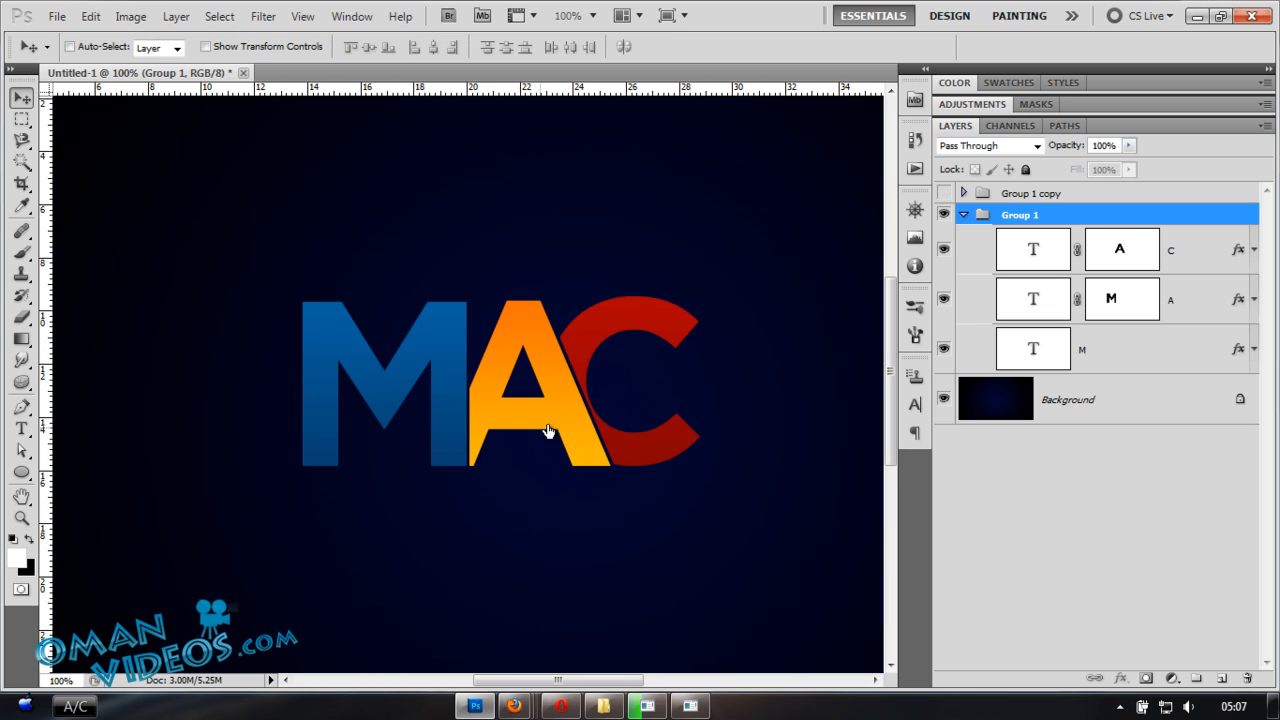
# - Load the M's shape as a selection, add a new empty layer and choose a linear gradient
pyautogui.click(1116, 356)
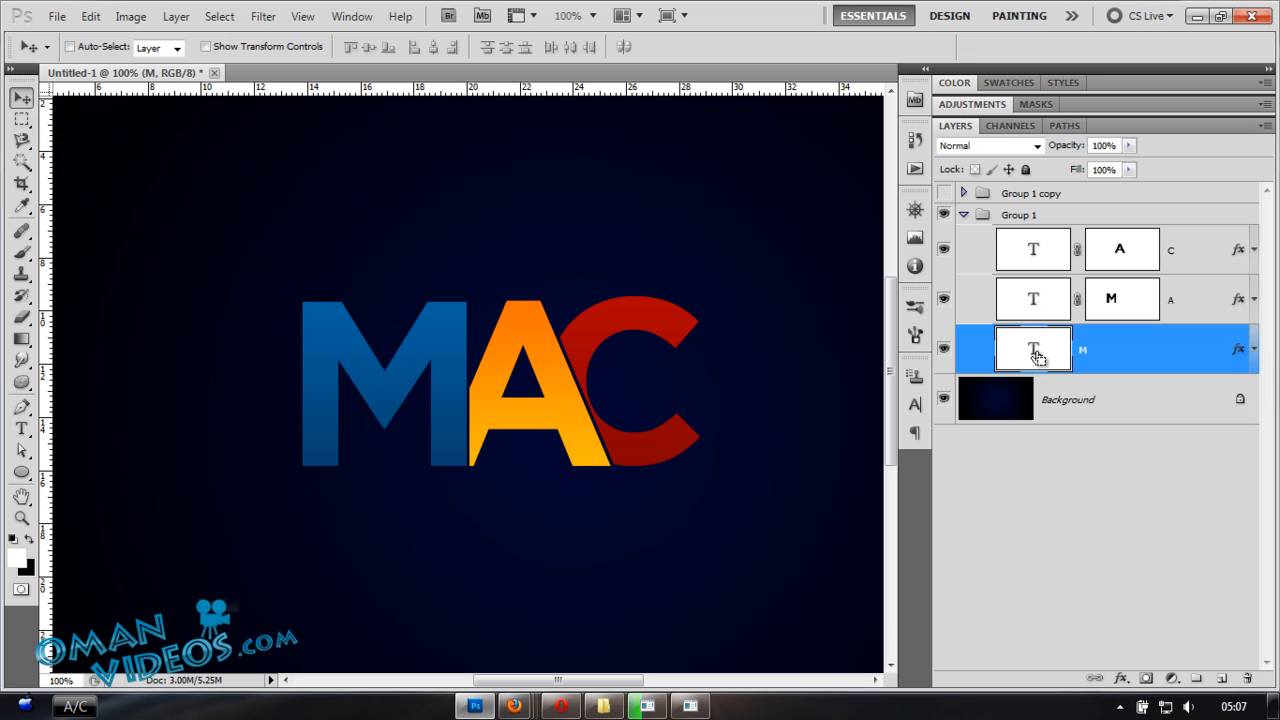
pyautogui.keyDown('ctrl'); pyautogui.click(1036, 352); pyautogui.keyUp('ctrl')
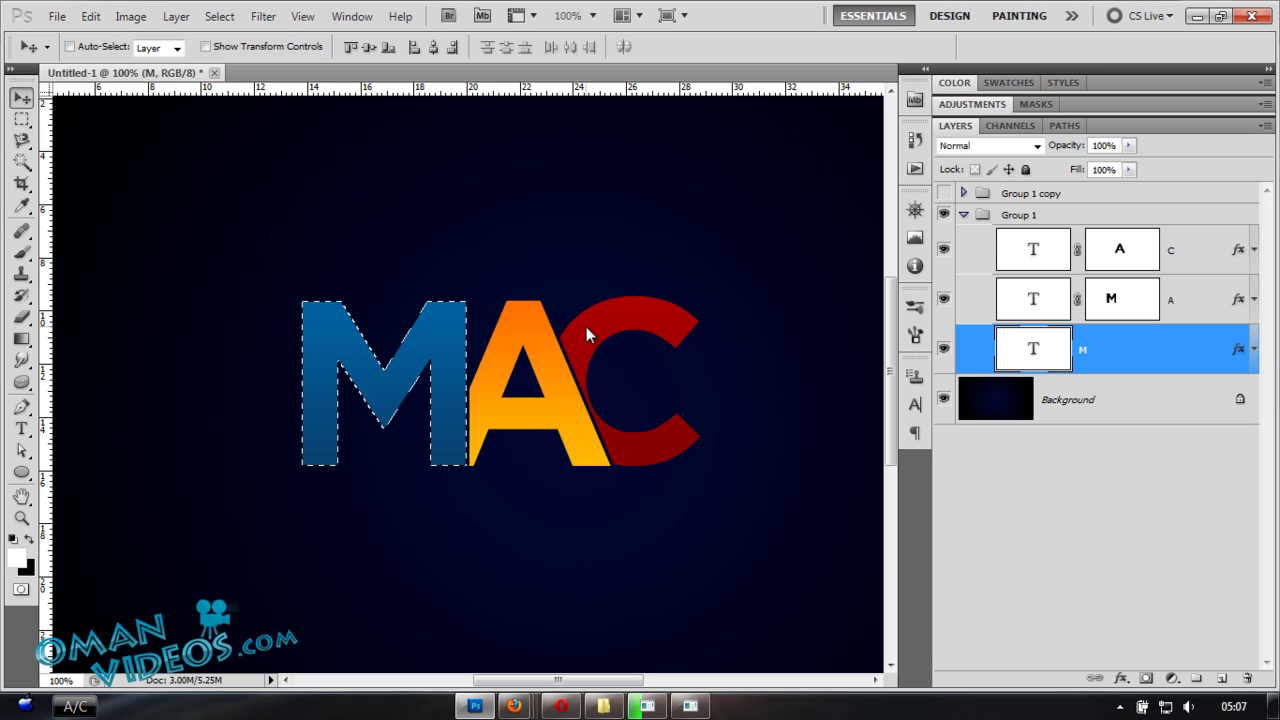
pyautogui.click(1222, 681)
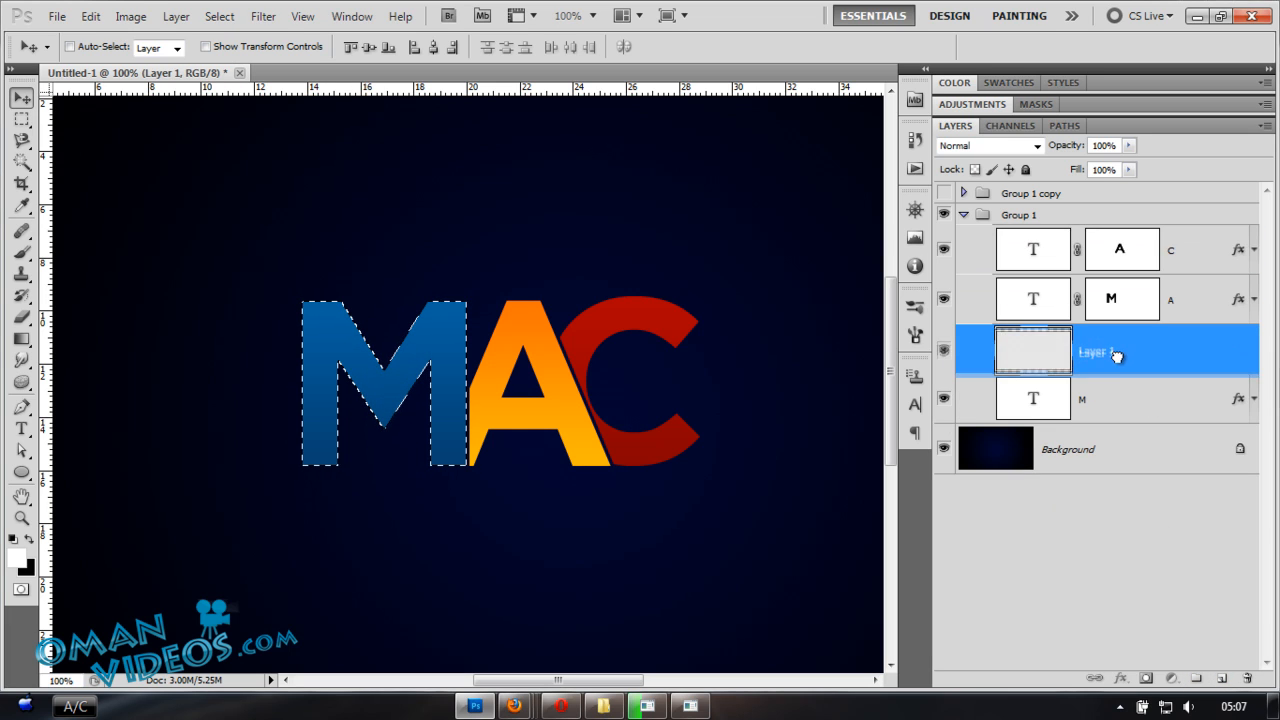
pyautogui.click(22, 340)
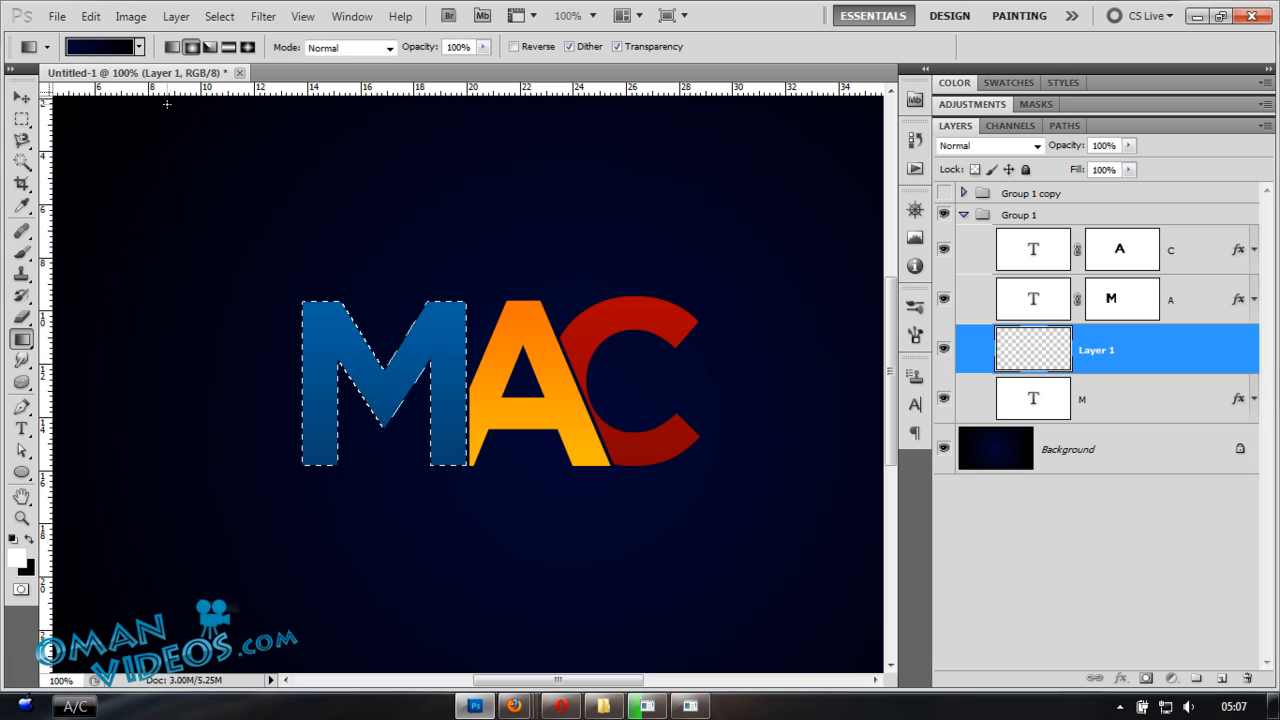
pyautogui.click(173, 47)
# - Draw a white-to-transparent highlight over the M's top-left, deselect and set the layer to 50% opacity
pyautogui.rightClick(391, 316)
pyautogui.scroll(3, 489, 354)
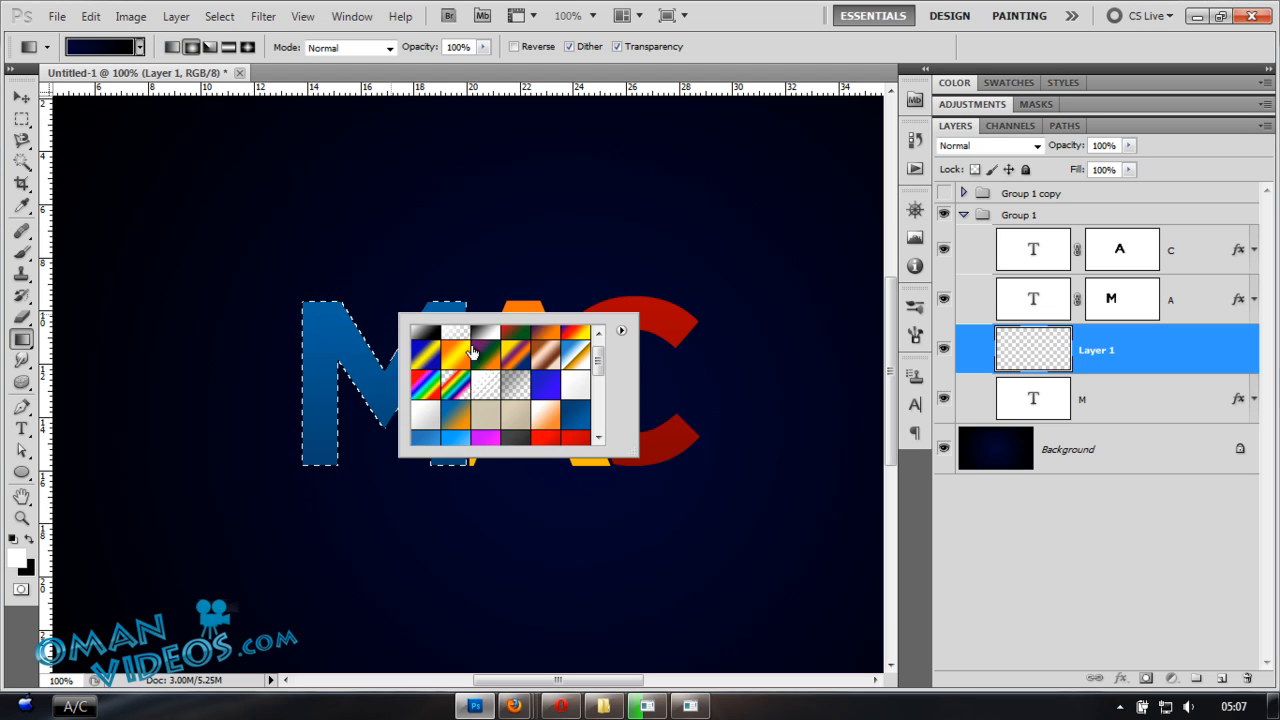
pyautogui.scroll(3, 480, 354)
pyautogui.click(456, 340)
pyautogui.press('Return')
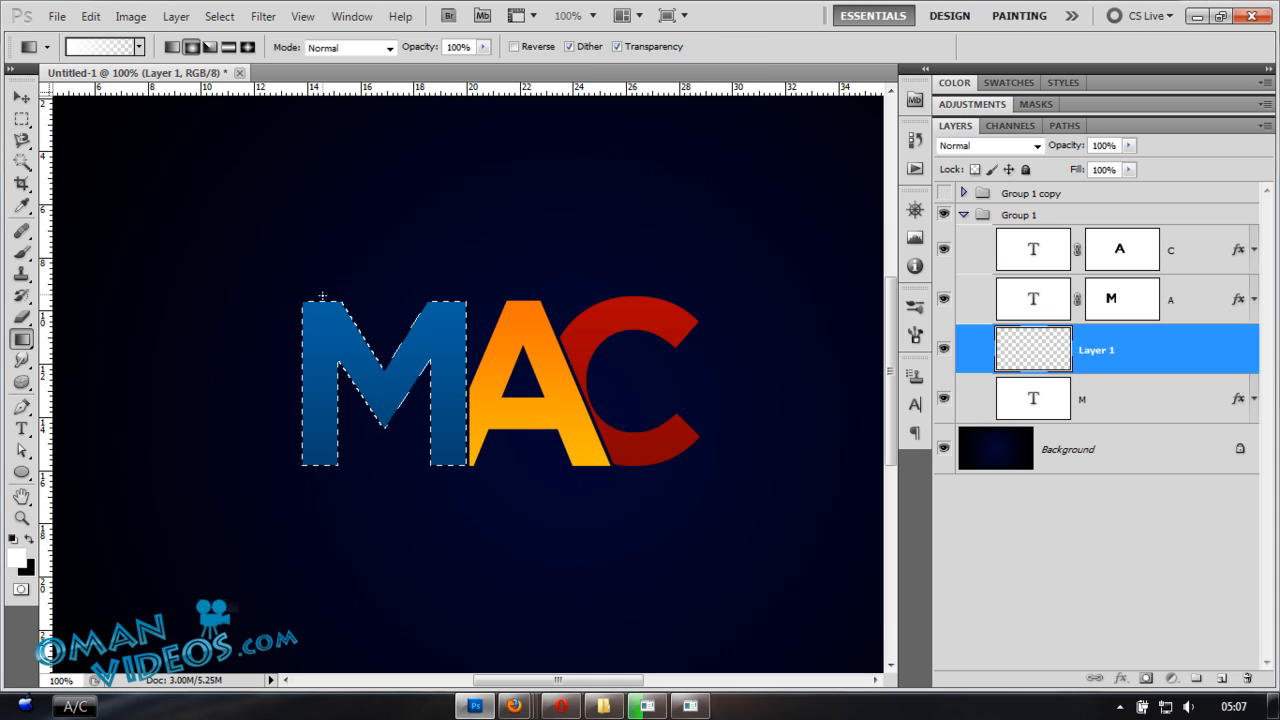
pyautogui.moveTo(318, 290); pyautogui.dragTo(338, 372)
pyautogui.hotkey('ctrl', 'd')
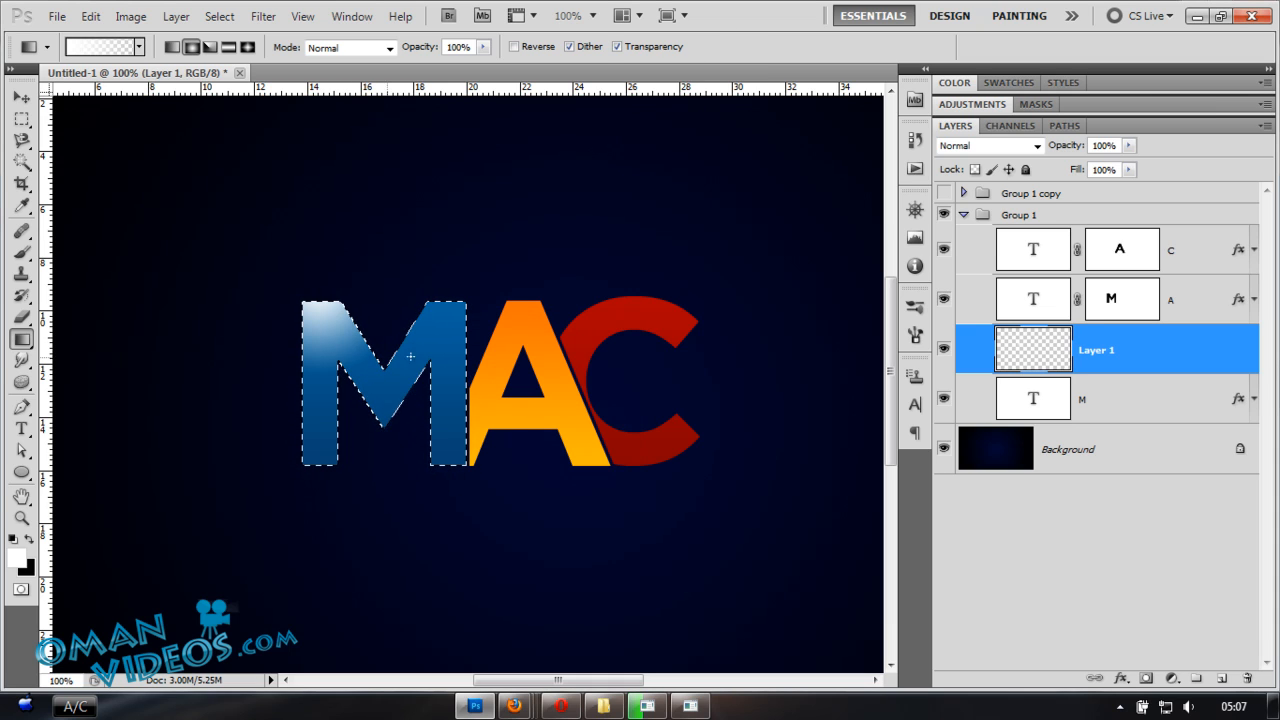
pyautogui.press('v')
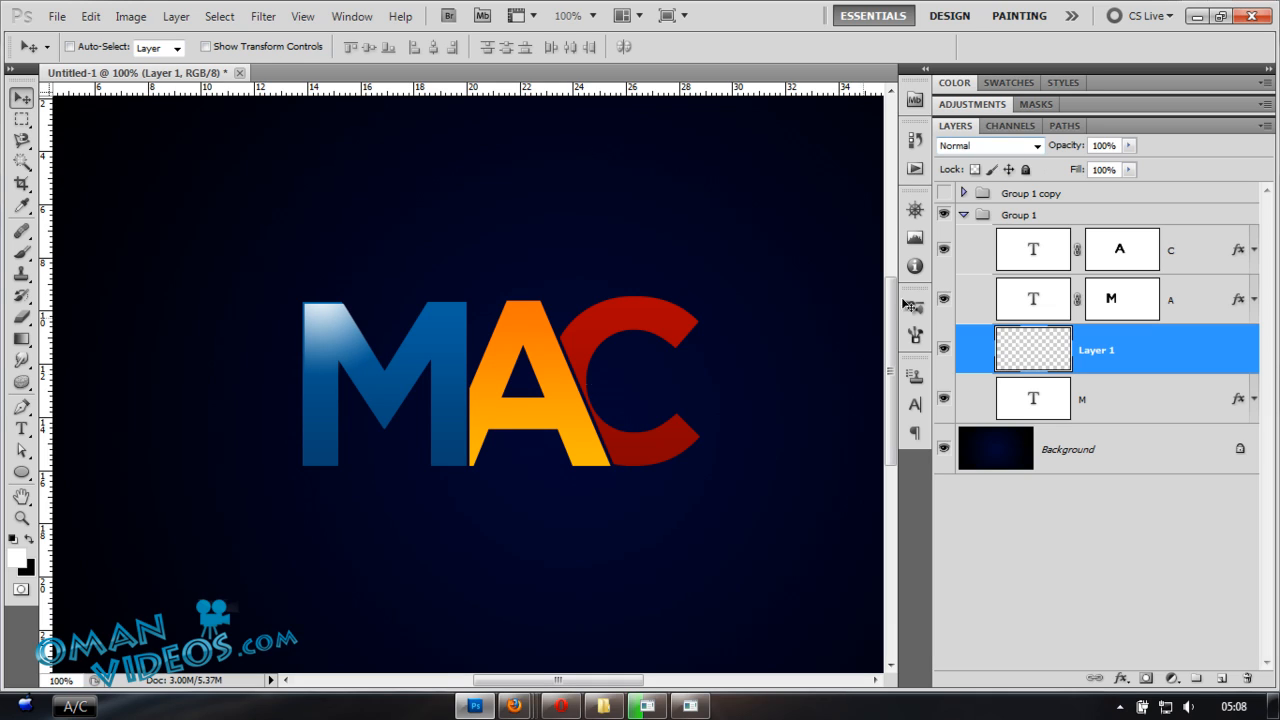
pyautogui.press('5')
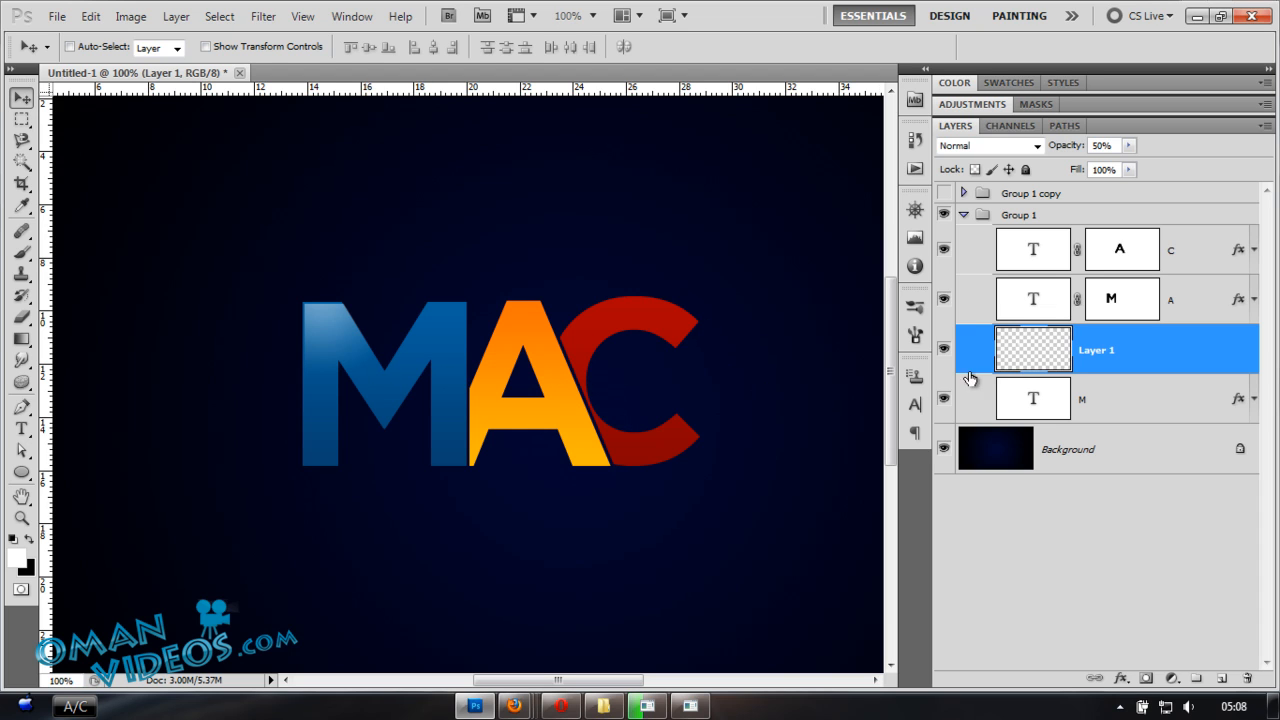
# - Zoom to 200%, add a new layer above the C and draw a Pen path curving along the C's top edge
pyautogui.press('z')
pyautogui.click(549, 351)
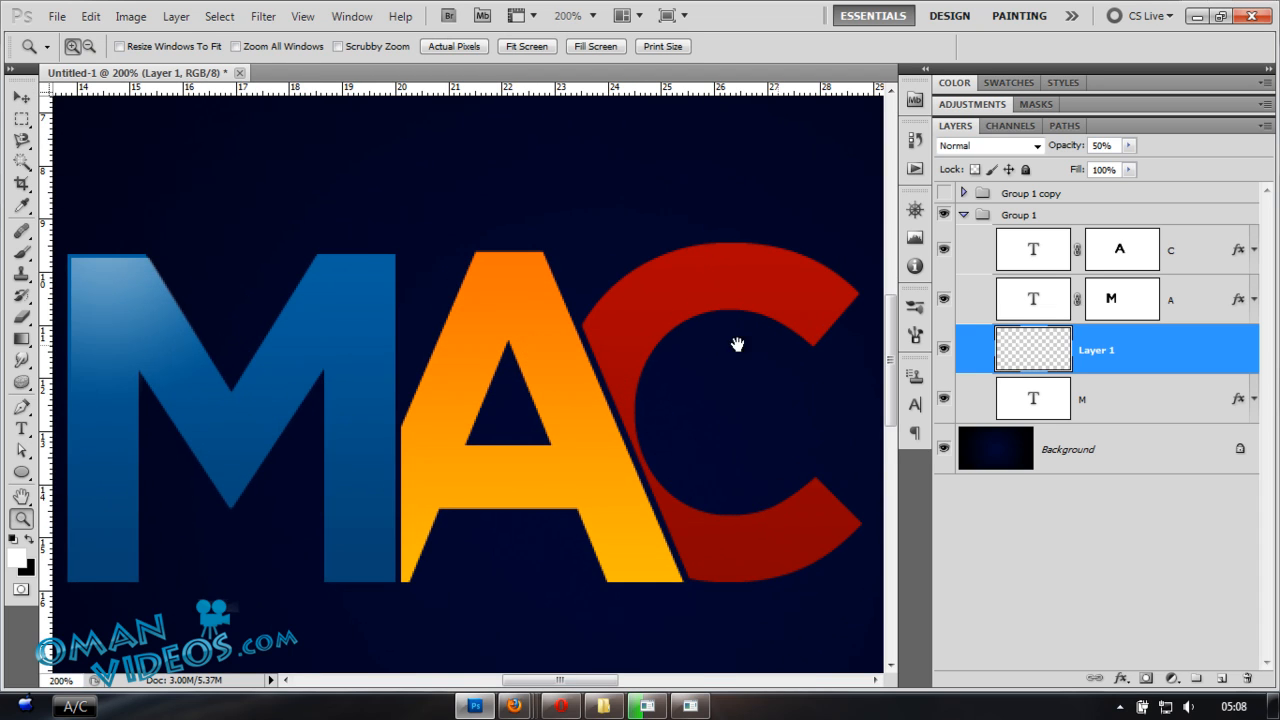
pyautogui.moveTo(740, 344); pyautogui.dragTo(617, 350)
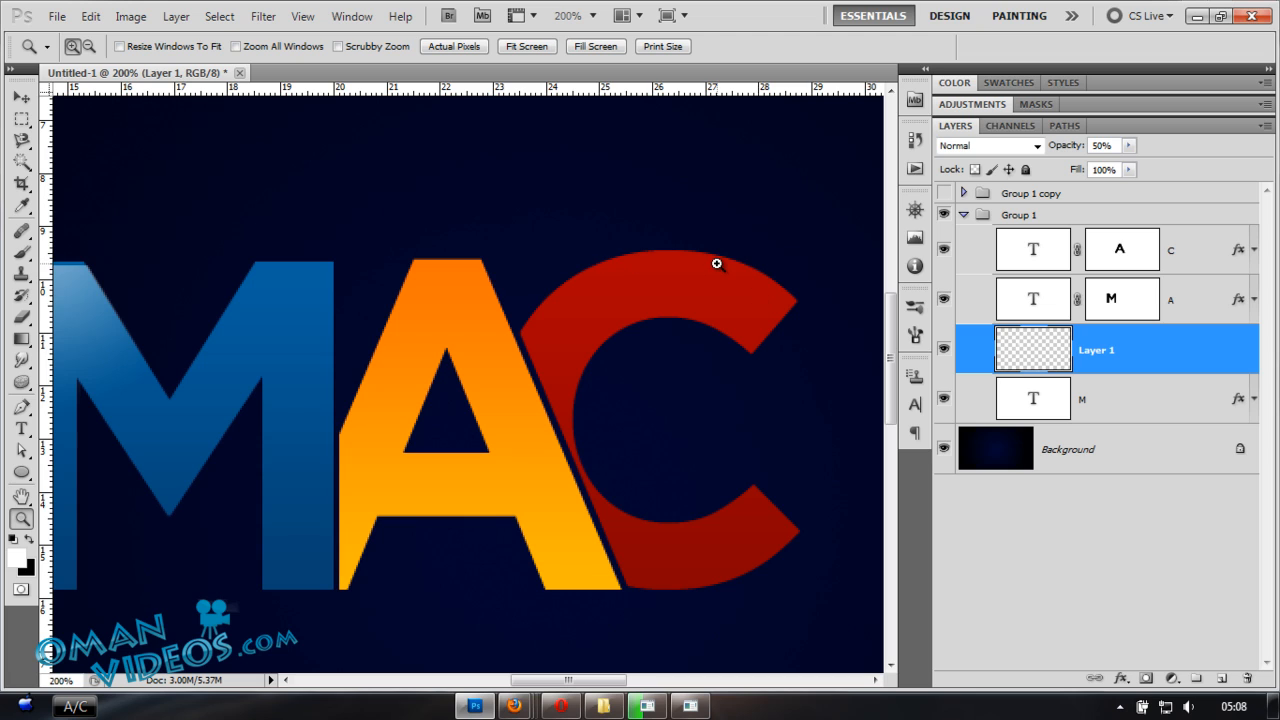
pyautogui.press('p')
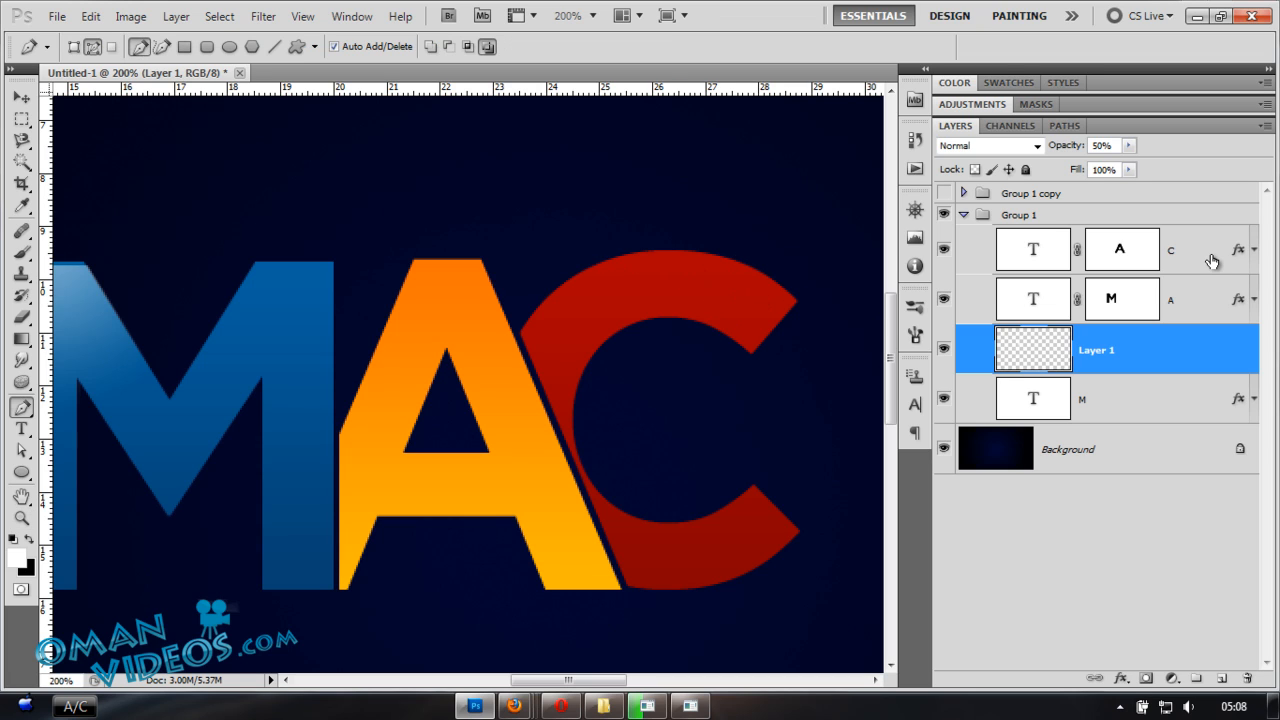
pyautogui.click(1212, 262)
pyautogui.click(1222, 679)
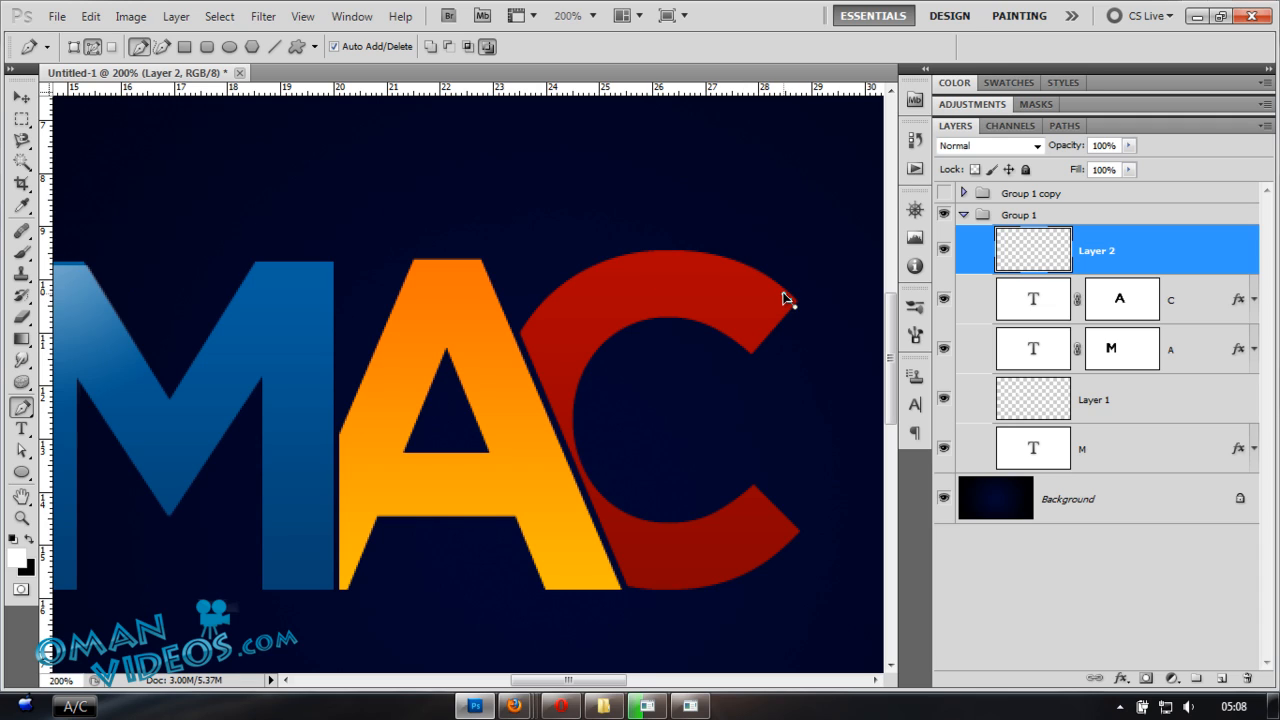
pyautogui.moveTo(587, 275); pyautogui.dragTo(483, 332)
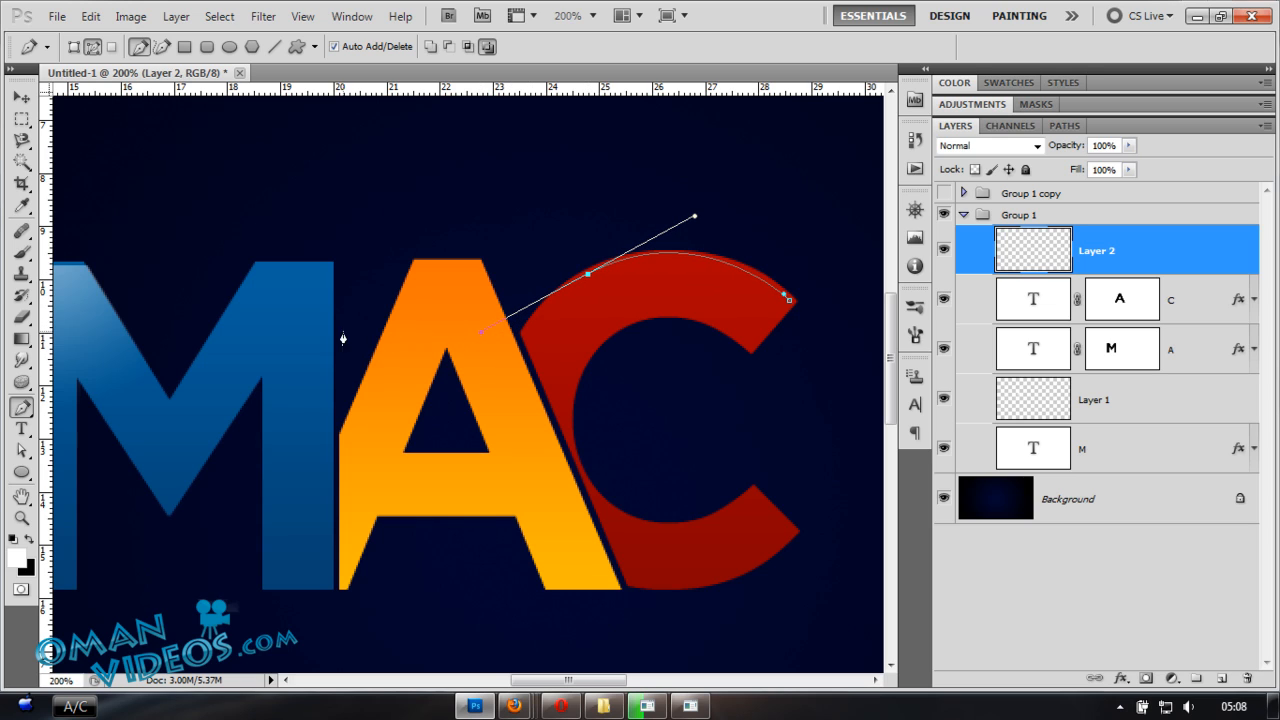
# - Set the brush to a fully soft 1 px tip
pyautogui.click(24, 253)
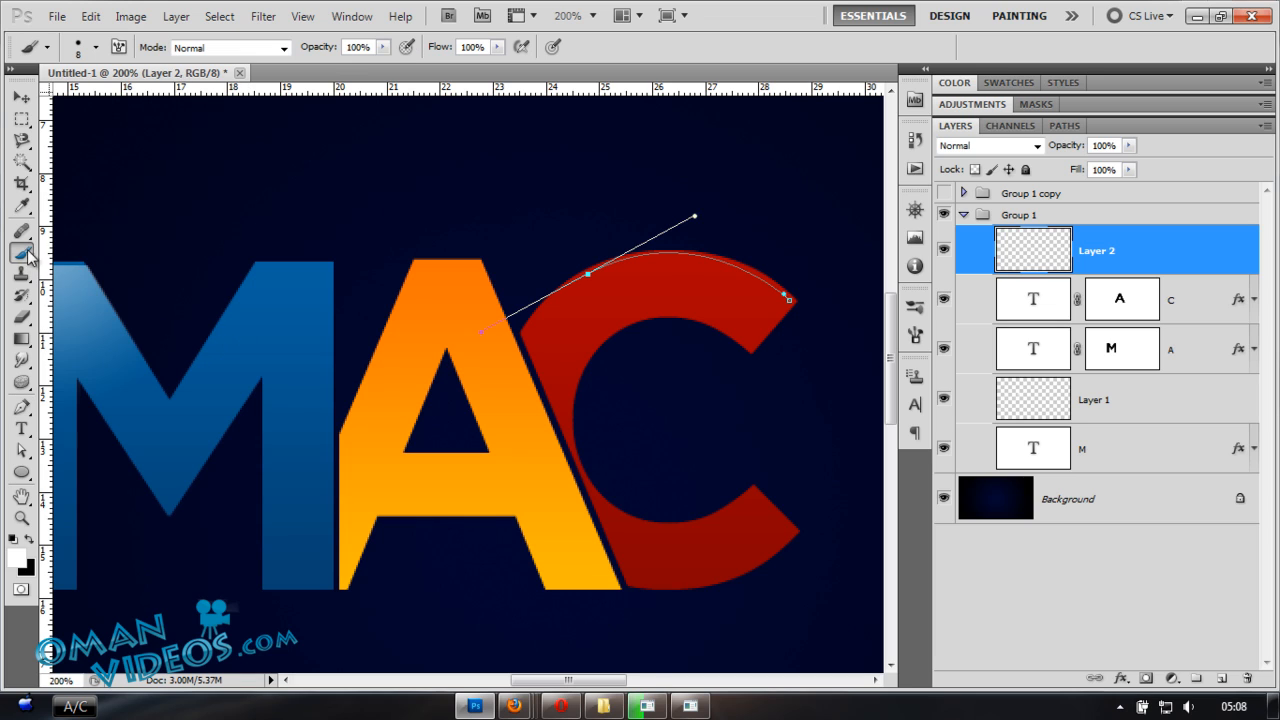
pyautogui.rightClick(480, 261)
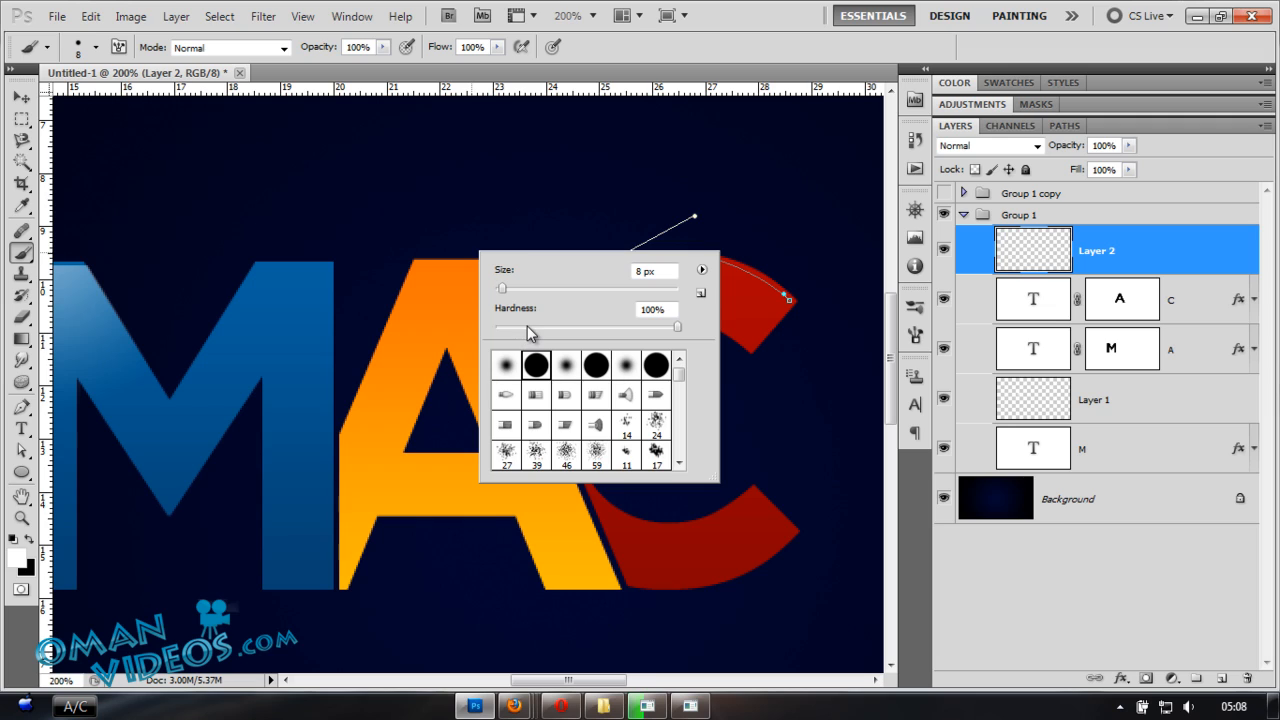
pyautogui.moveTo(676, 327); pyautogui.dragTo(470, 330)
pyautogui.write('2')
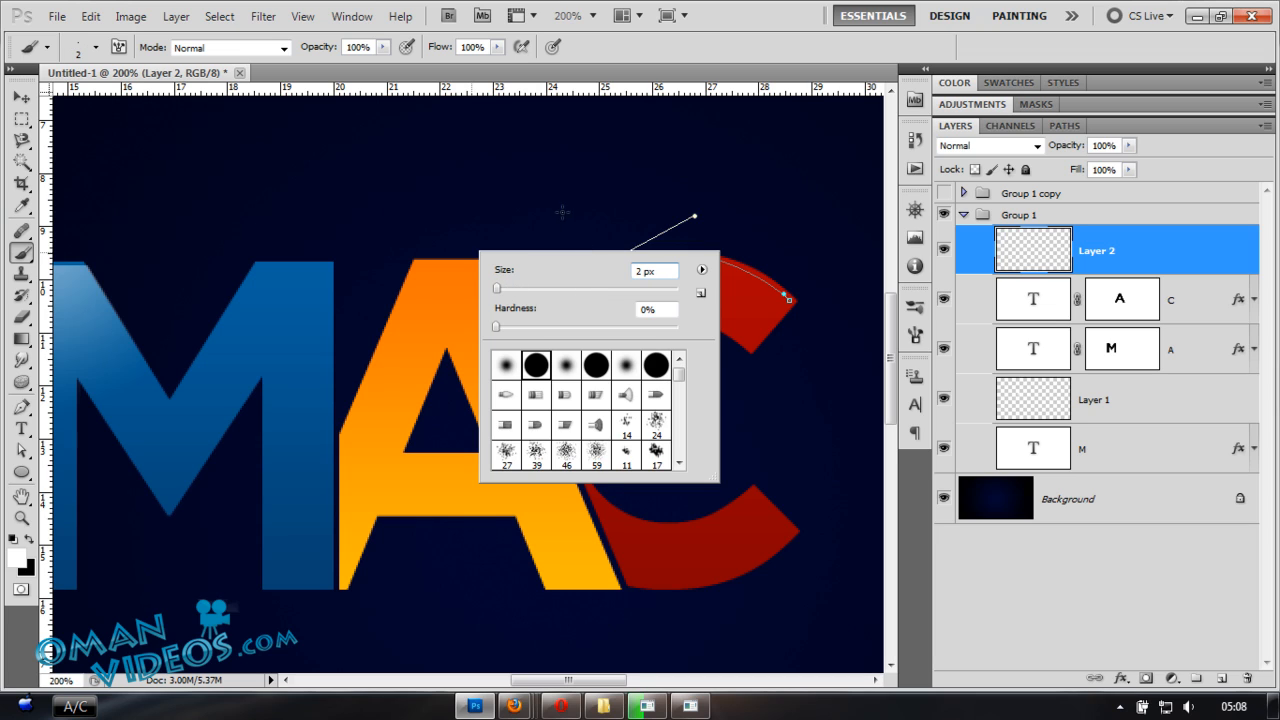
pyautogui.click(562, 212)
pyautogui.rightClick(505, 260)
pyautogui.write('1')
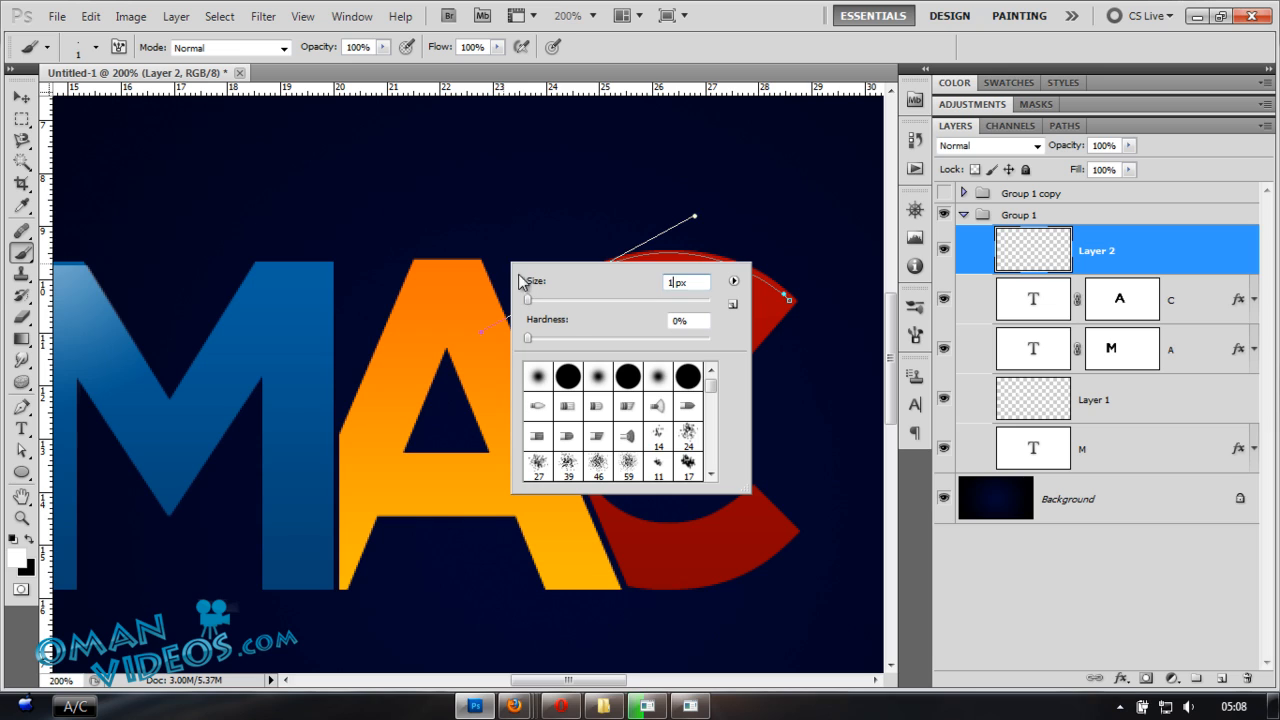
pyautogui.press('Return')
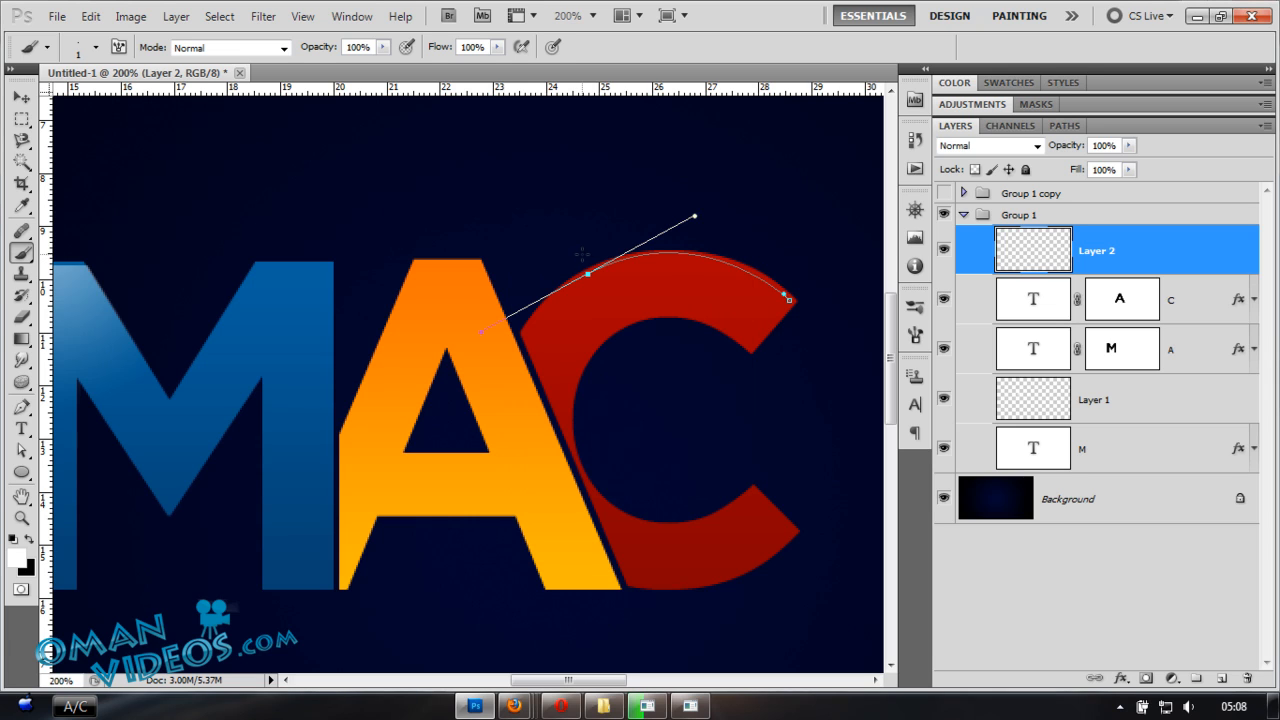
# - Return to the Pen tool and bring up the actions for the curved path
pyautogui.press('p')
pyautogui.rightClick(699, 309)
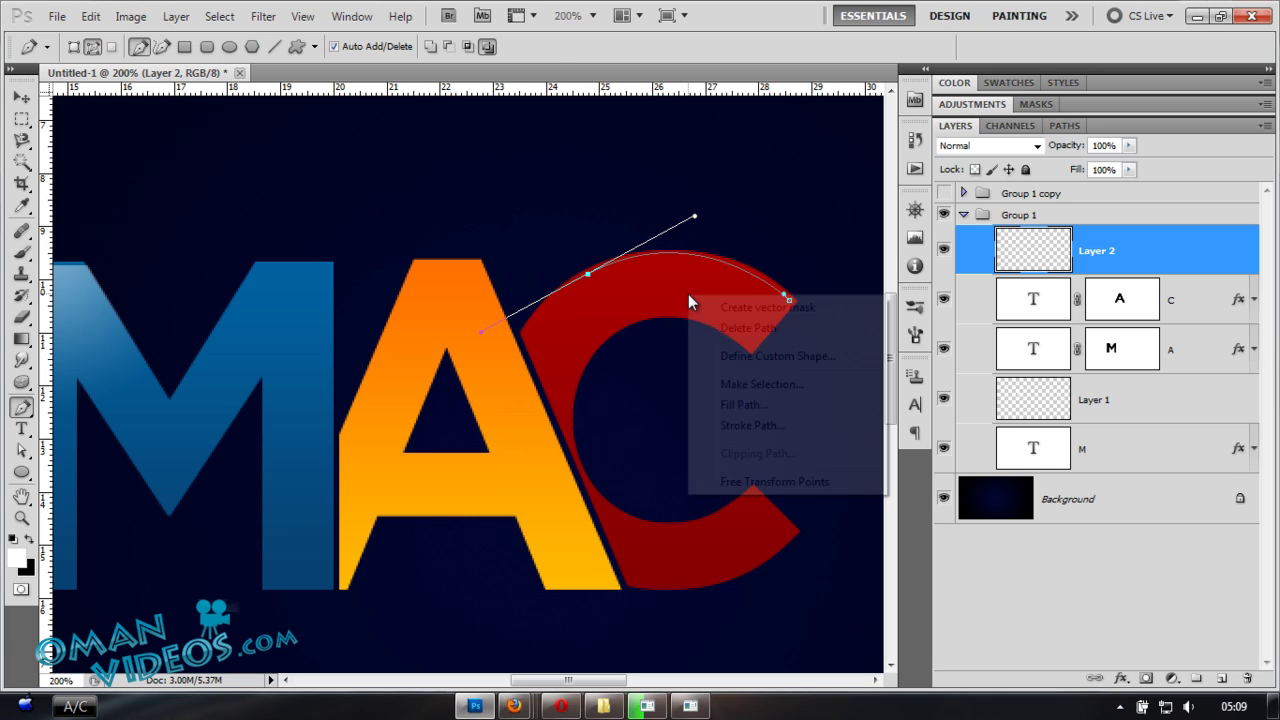
# - Stroke the path with the brush twice, delete the path, then undo to restore it
pyautogui.click(740, 423)
pyautogui.click(694, 241)
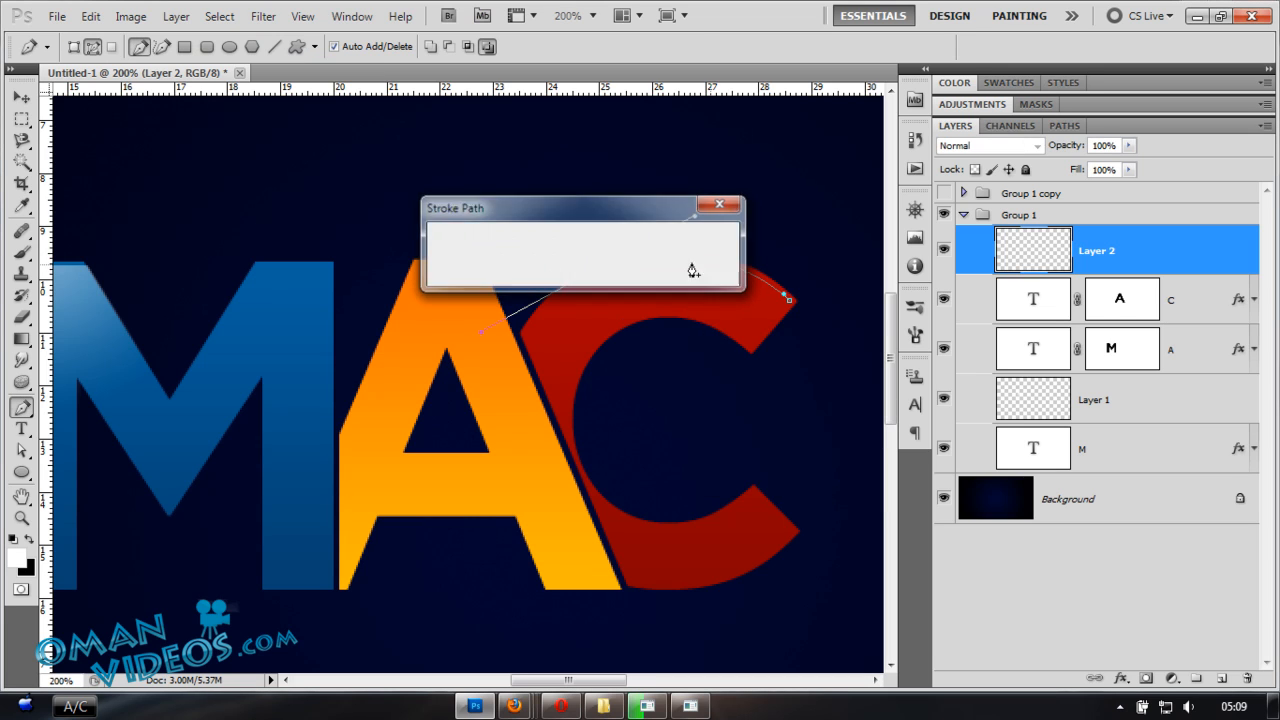
pyautogui.rightClick(663, 316)
pyautogui.click(700, 350)
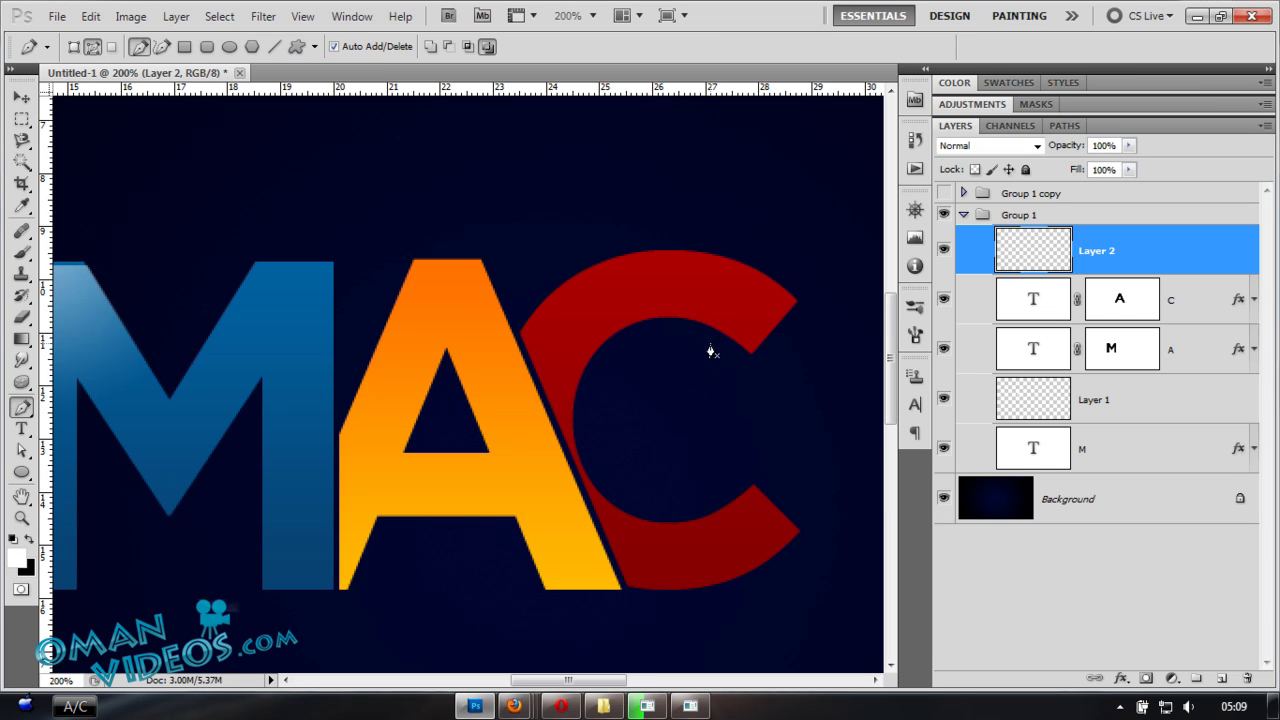
pyautogui.rightClick(668, 310)
pyautogui.click(745, 438)
pyautogui.click(713, 267)
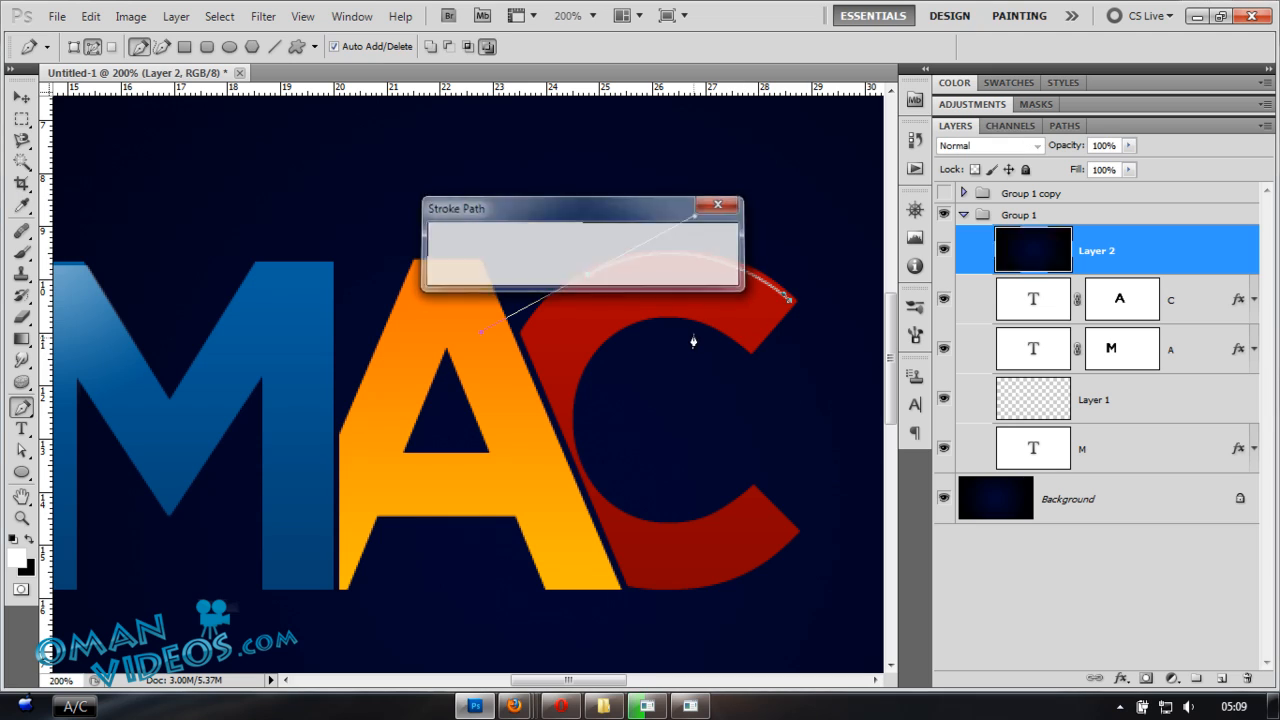
pyautogui.rightClick(636, 292)
pyautogui.click(680, 333)
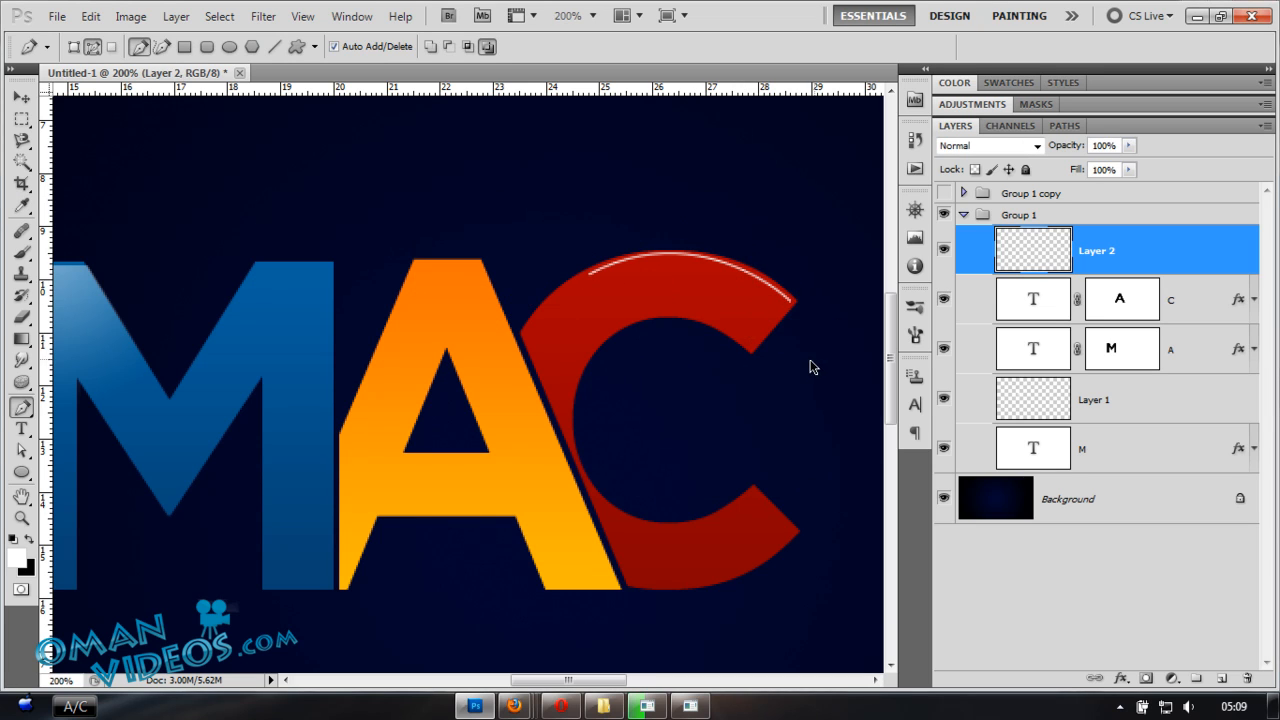
pyautogui.hotkey('ctrl', 'z')
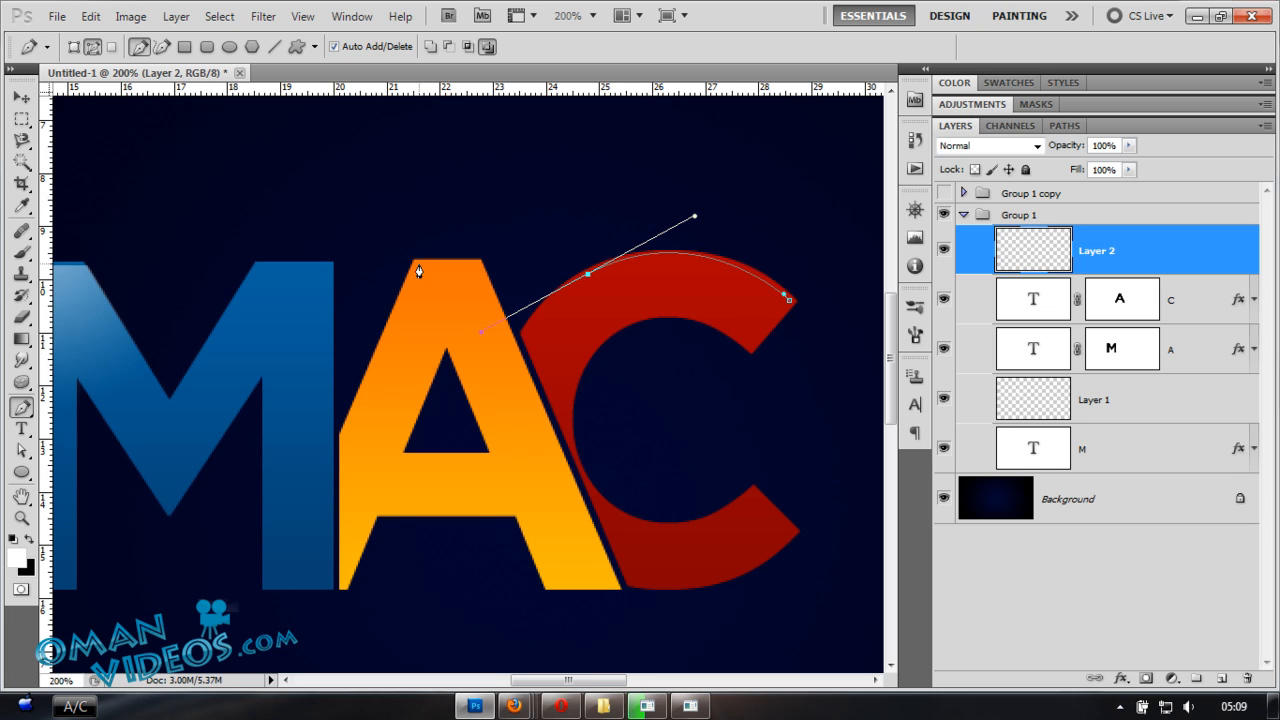
# - In the Brush panel (F5), enable Shape Dynamics with Size Jitter at 0%
pyautogui.click(22, 252)
pyautogui.press('F5')
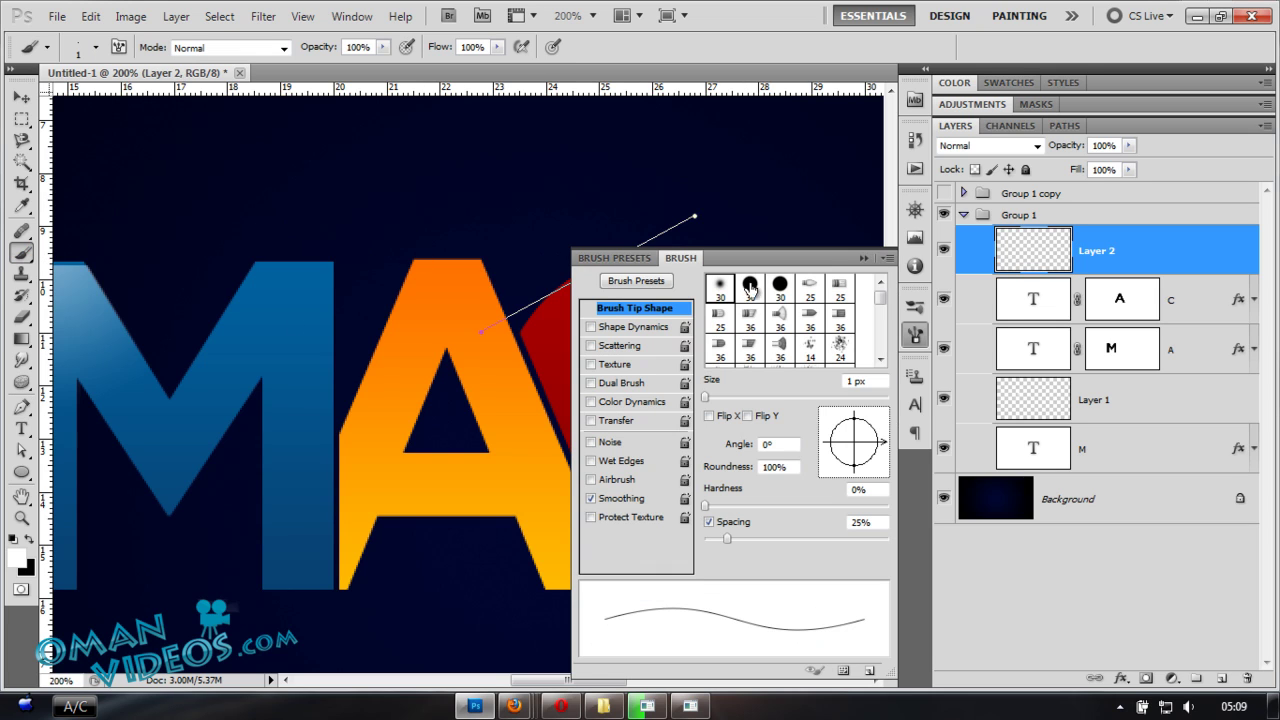
pyautogui.click(591, 327)
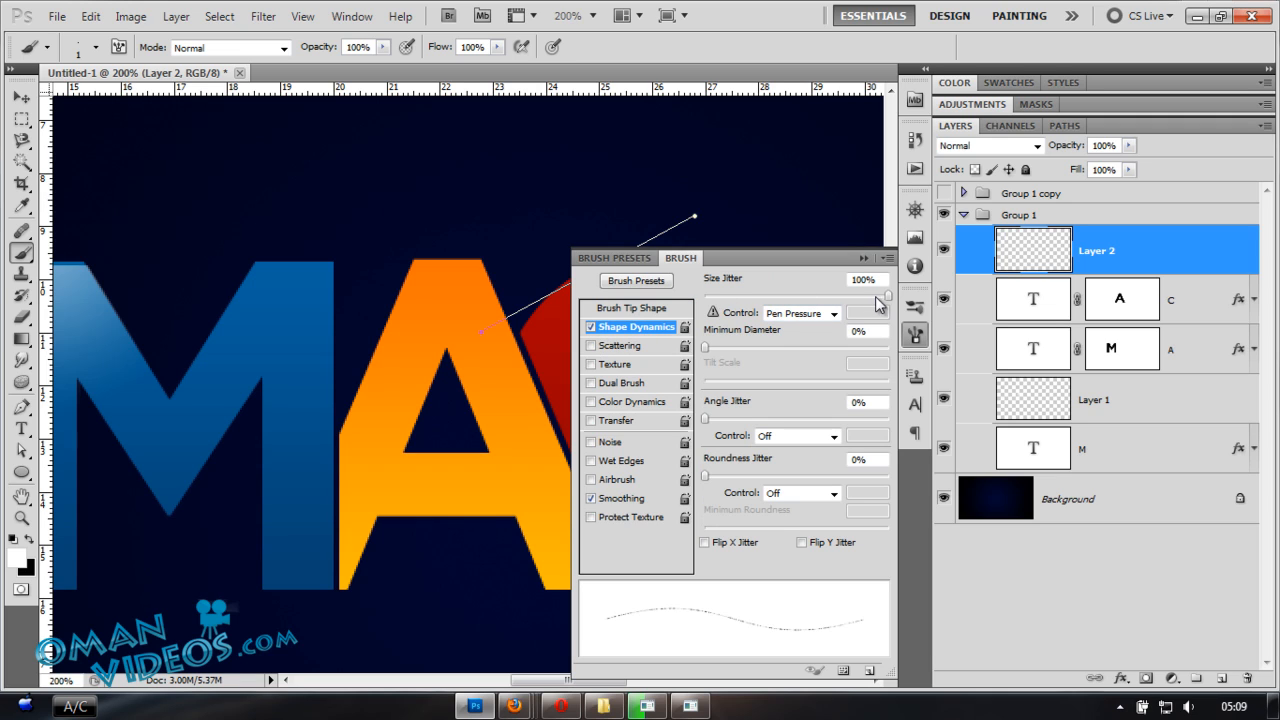
pyautogui.moveTo(884, 297); pyautogui.dragTo(705, 297)
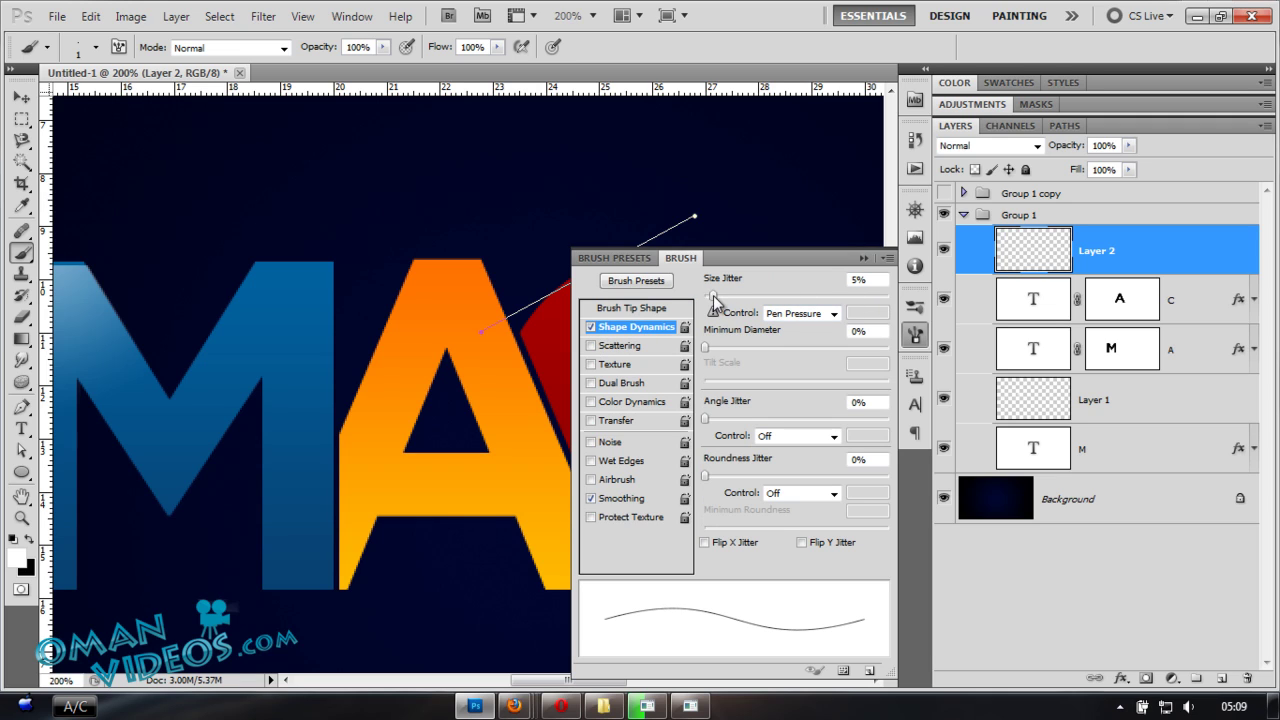
pyautogui.click(862, 259)
# - Stroke the path with the brush using Simulate Pressure, then delete the work path
pyautogui.press('p')
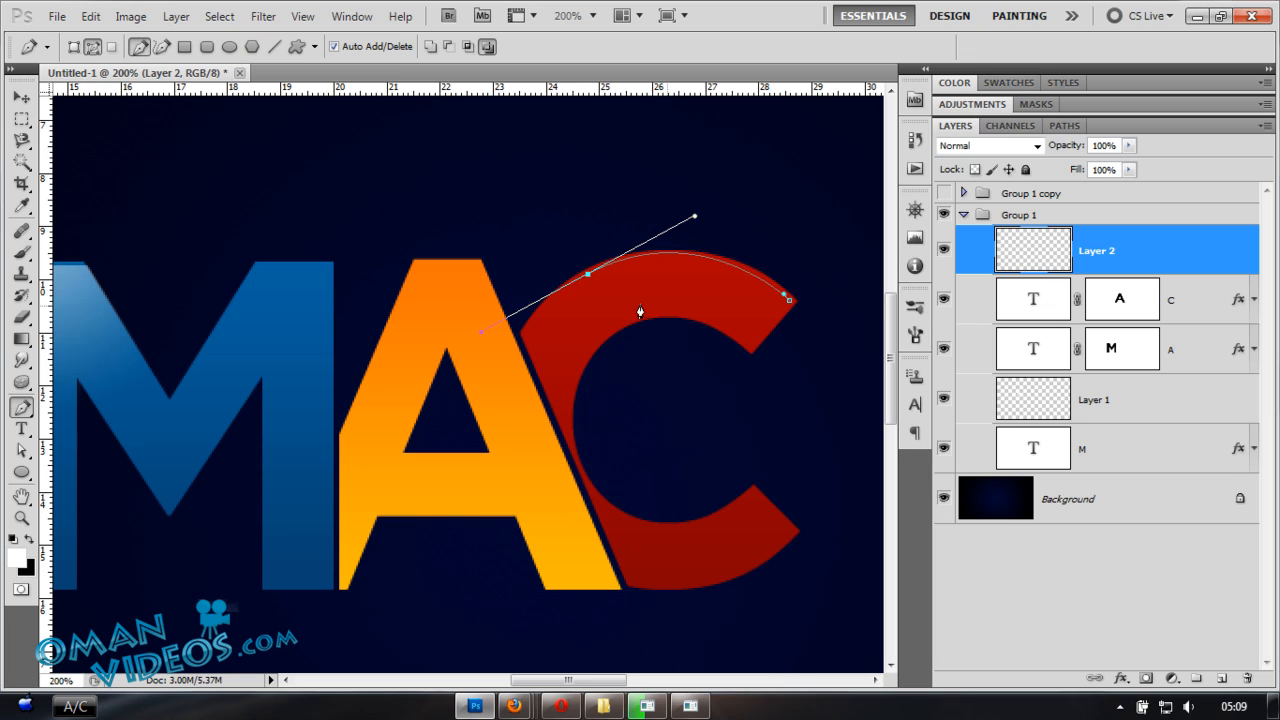
pyautogui.rightClick(660, 300)
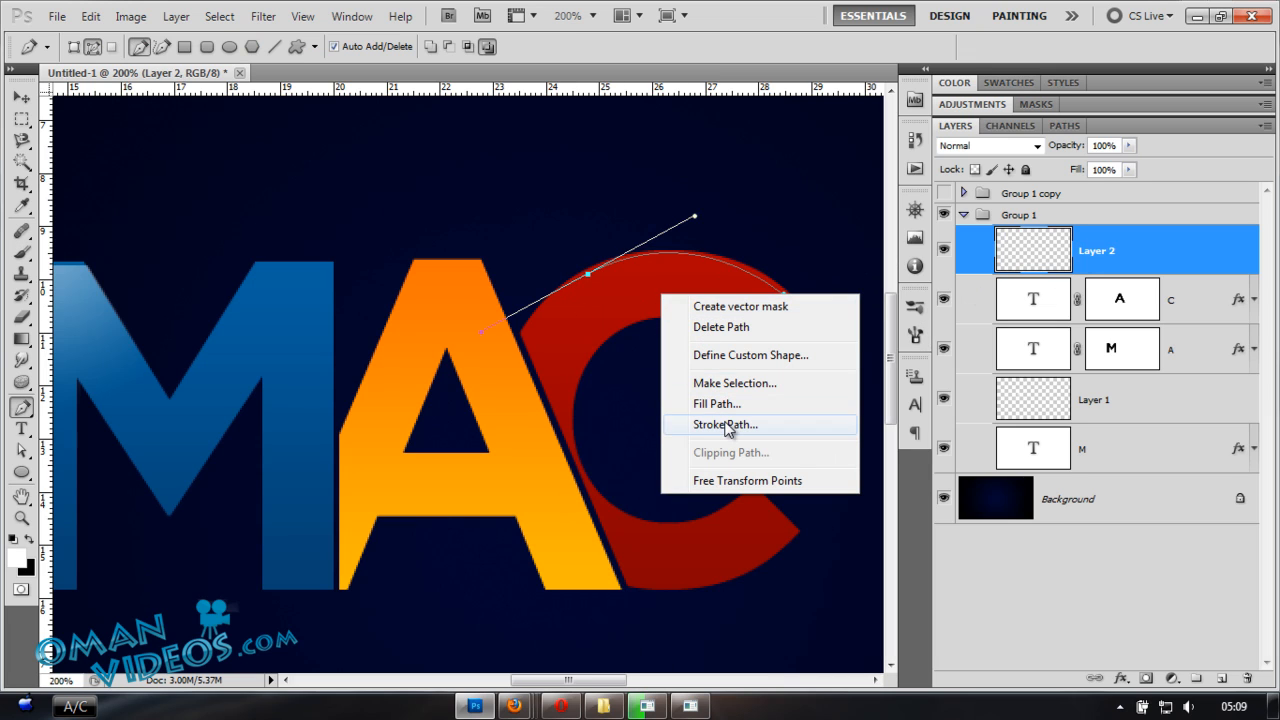
pyautogui.click(728, 428)
pyautogui.click(522, 266)
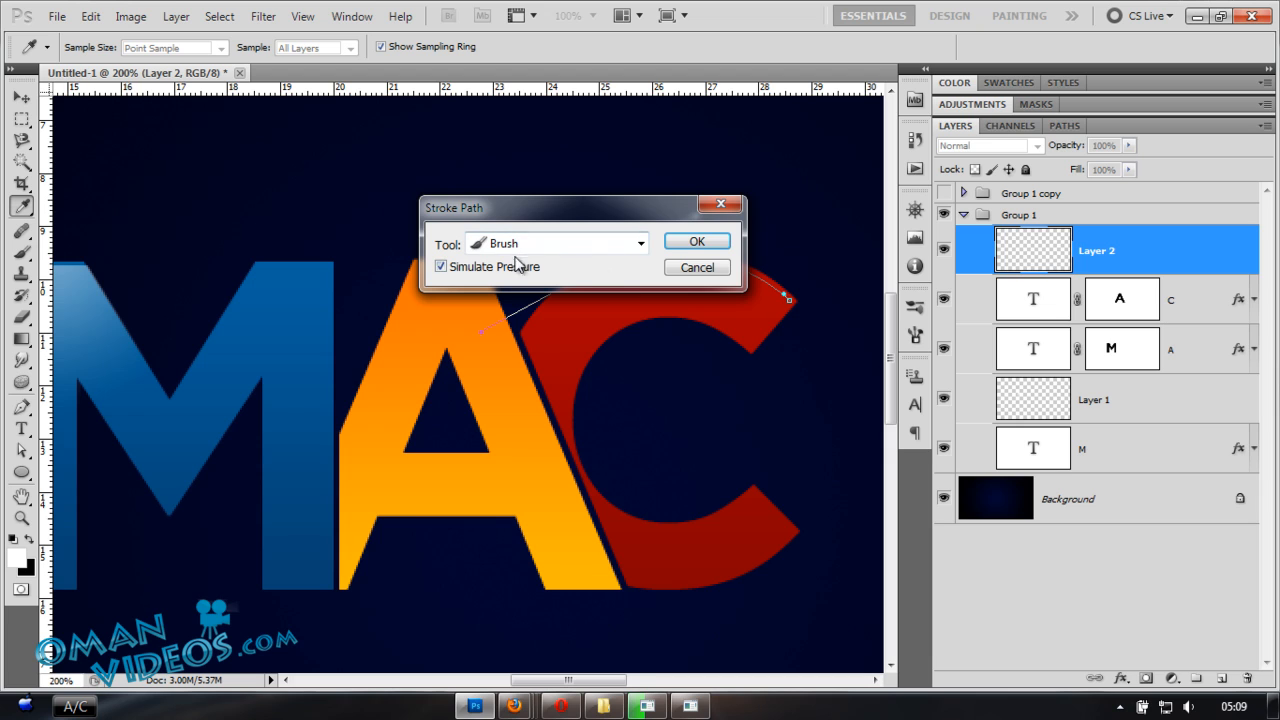
pyautogui.click(697, 242)
pyautogui.rightClick(655, 296)
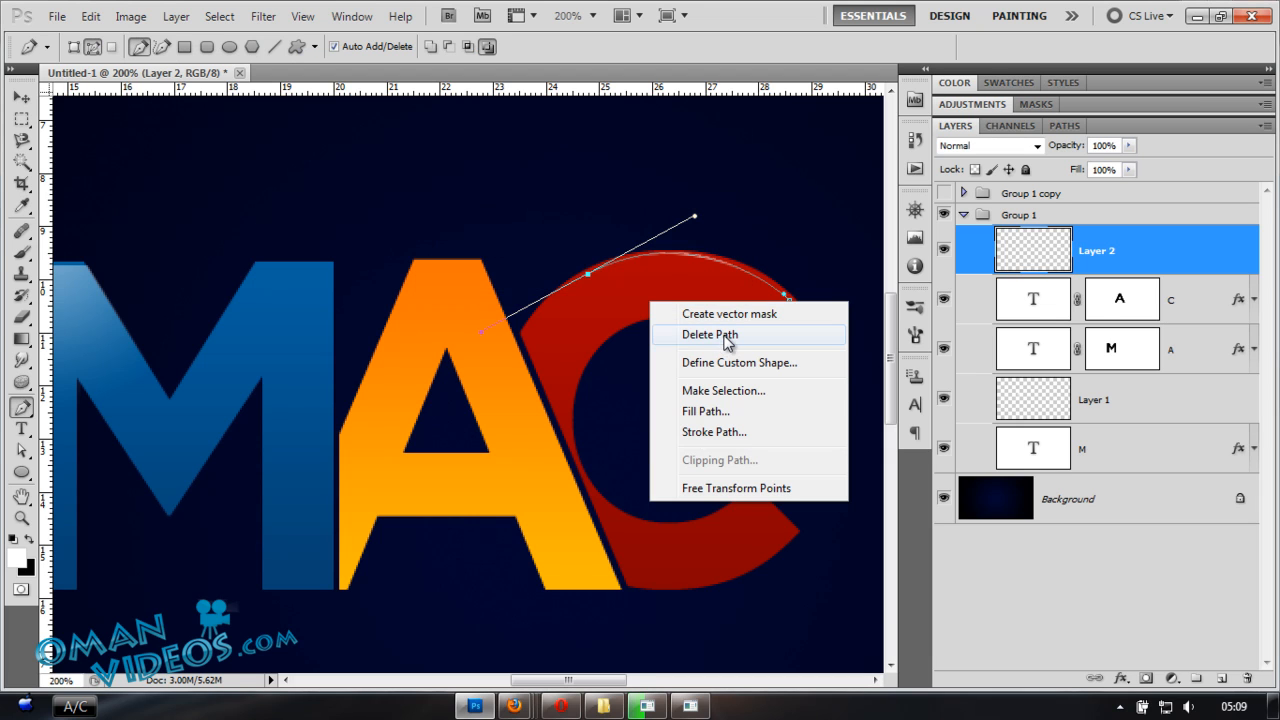
pyautogui.click(745, 334)
# - Zoom out to 100% and move the MAC artwork toward the canvas centre
pyautogui.hotkey('ctrl', '-')
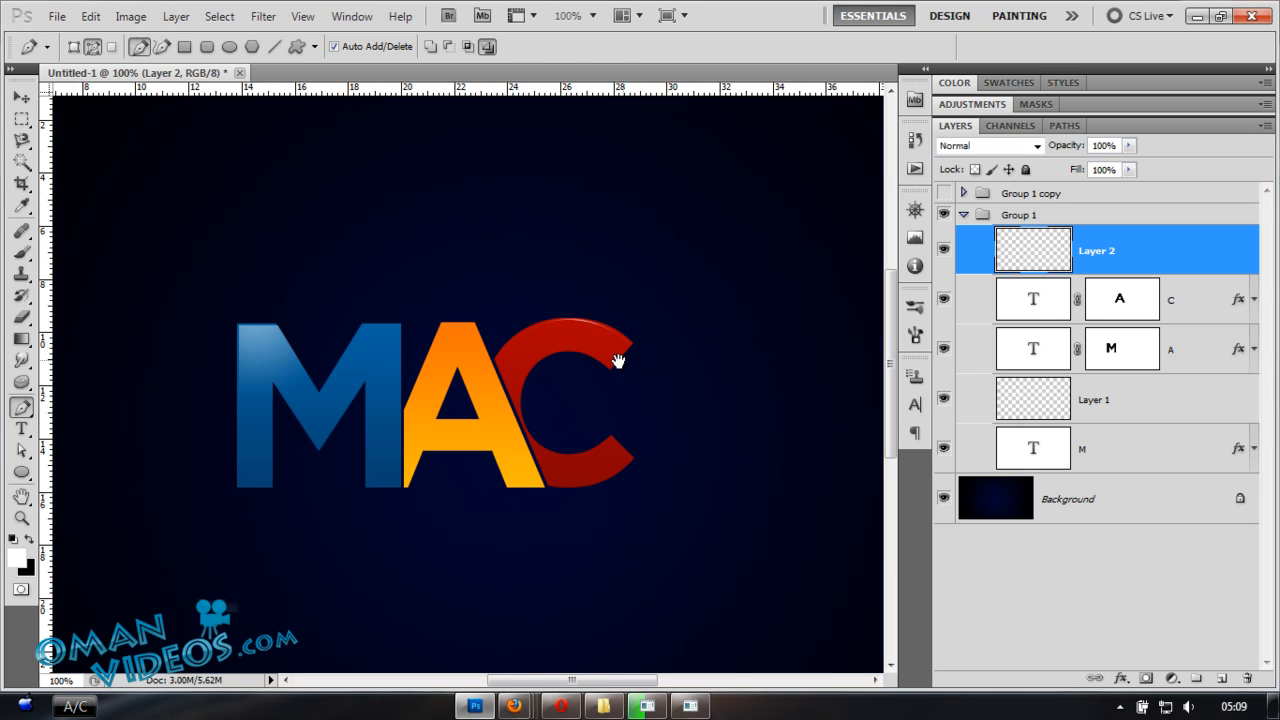
pyautogui.press('v')
pyautogui.moveTo(490, 356); pyautogui.dragTo(585, 348)
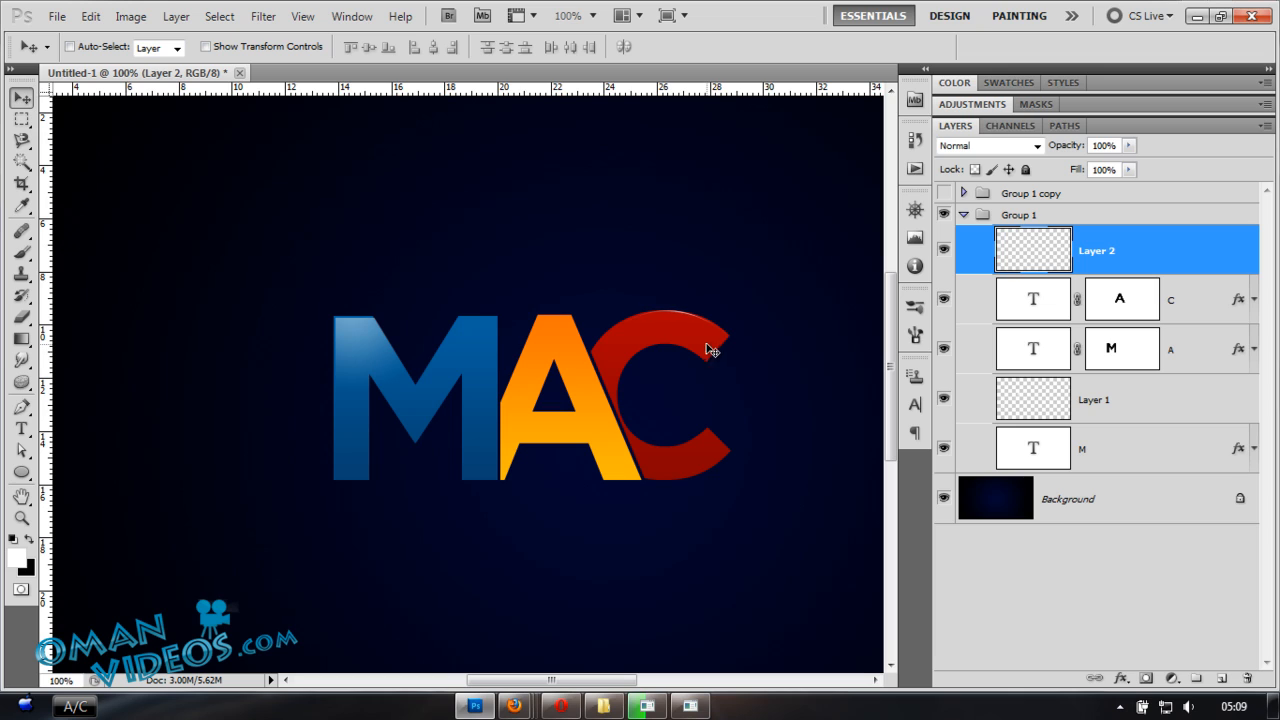
# - Duplicate the highlight arc (Ctrl+J), move it to the C's bottom and rotate it to follow the lower curve
pyautogui.hotkey('ctrl', 'j')
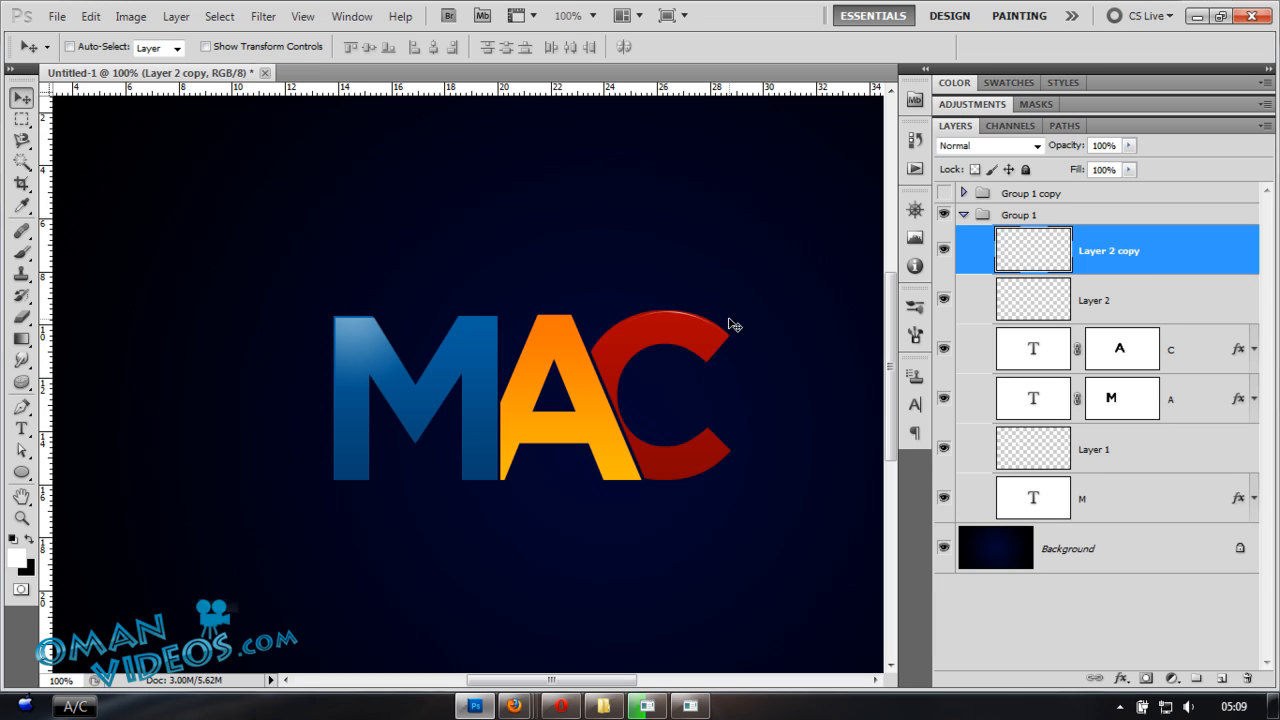
pyautogui.moveTo(733, 323); pyautogui.dragTo(737, 469)
pyautogui.hotkey('ctrl', 't')
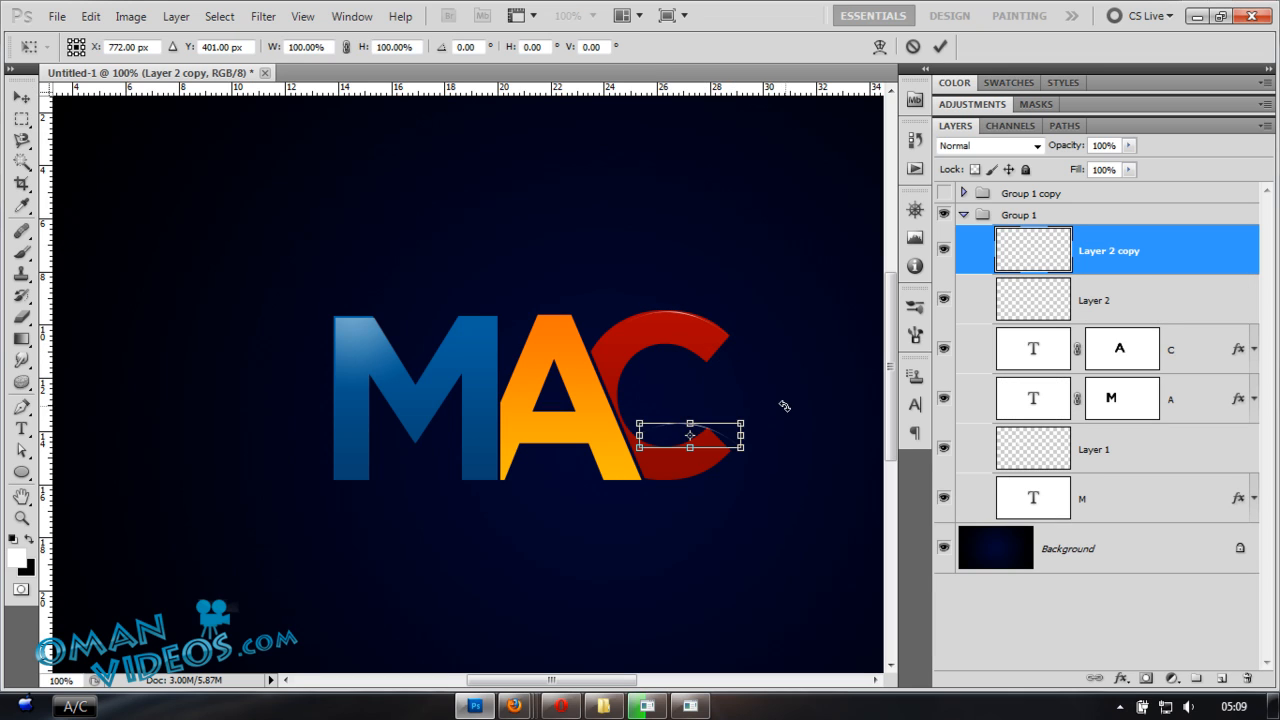
pyautogui.moveTo(785, 407); pyautogui.dragTo(566, 497)
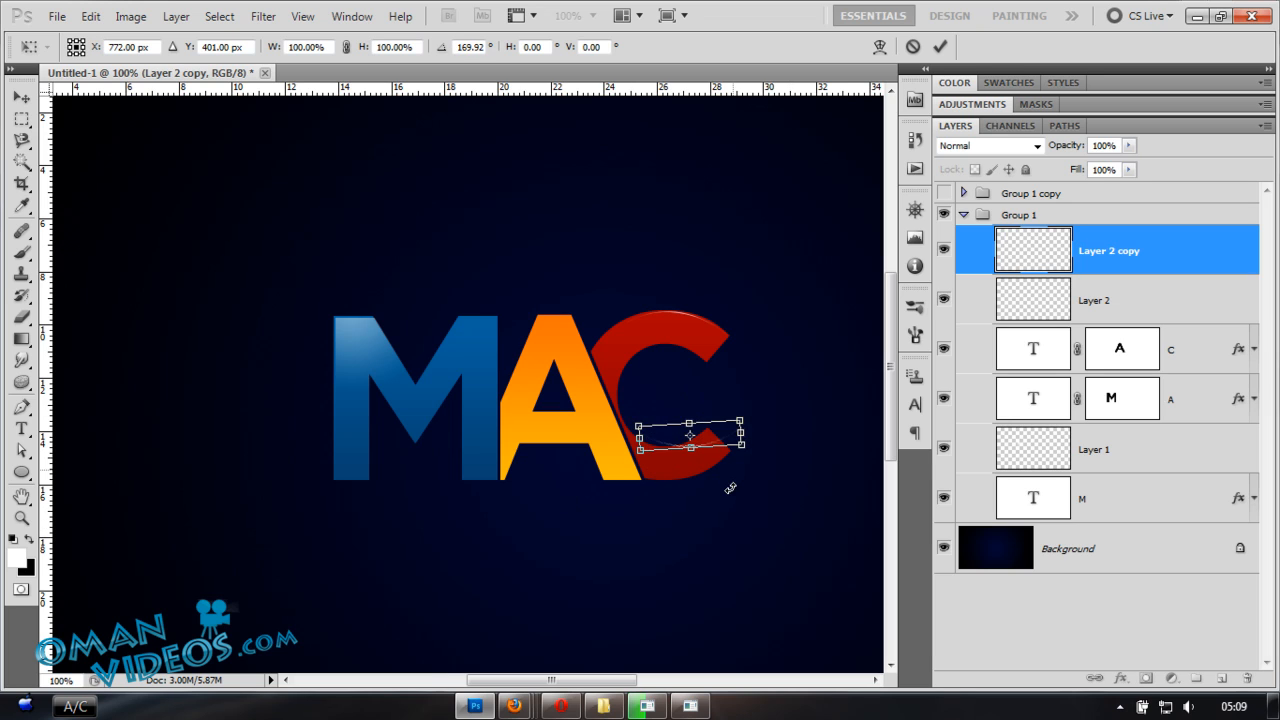
pyautogui.moveTo(730, 470)
pyautogui.mouseDown()
pyautogui.moveTo(716, 459)
pyautogui.moveTo(722, 481)
pyautogui.mouseUp()
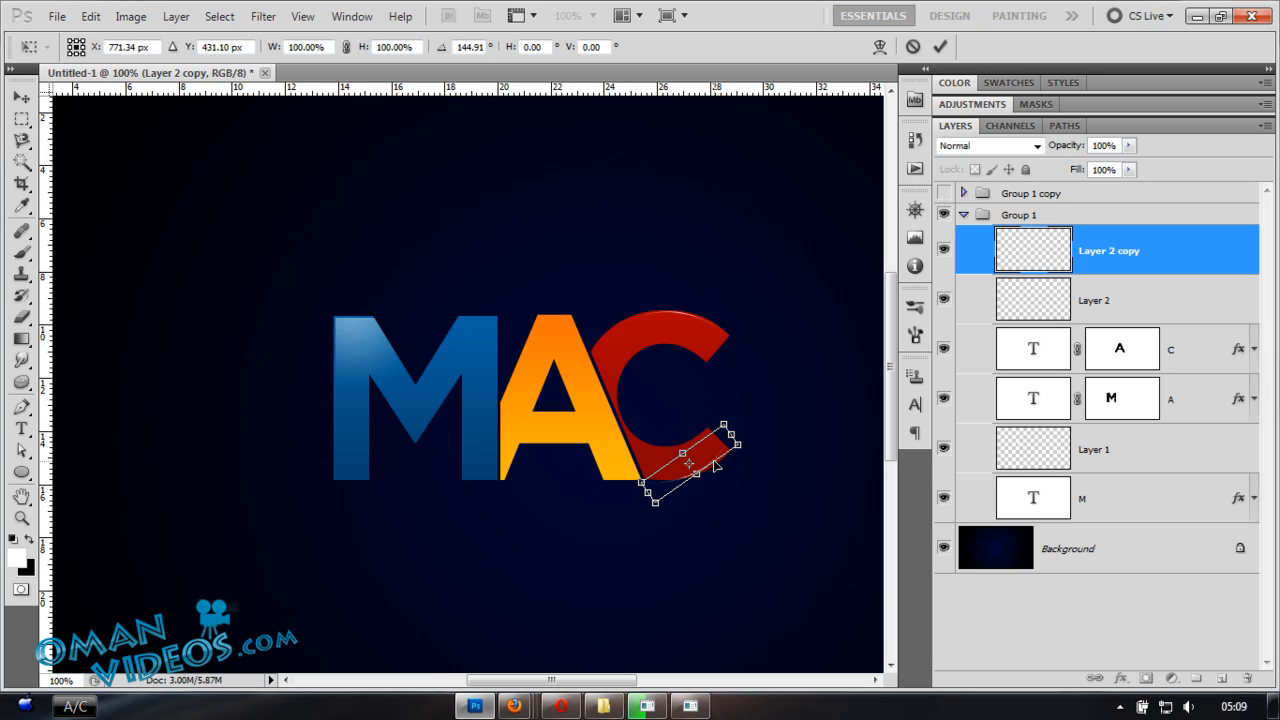
pyautogui.moveTo(778, 429); pyautogui.dragTo(780, 440)
pyautogui.press('Return')
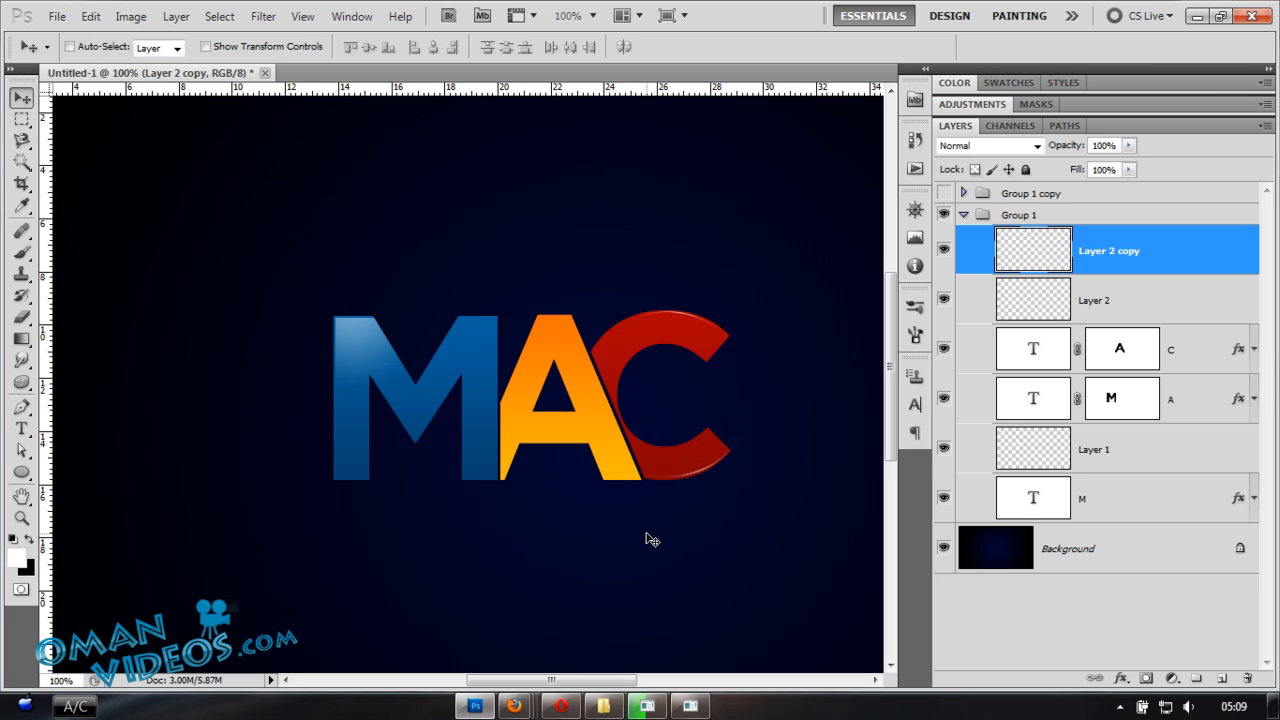
# - Duplicate the arc again, tilt it slightly and nudge it left along the C's bottom
pyautogui.keyDown('ctrl'); pyautogui.click(654, 391); pyautogui.keyUp('ctrl')
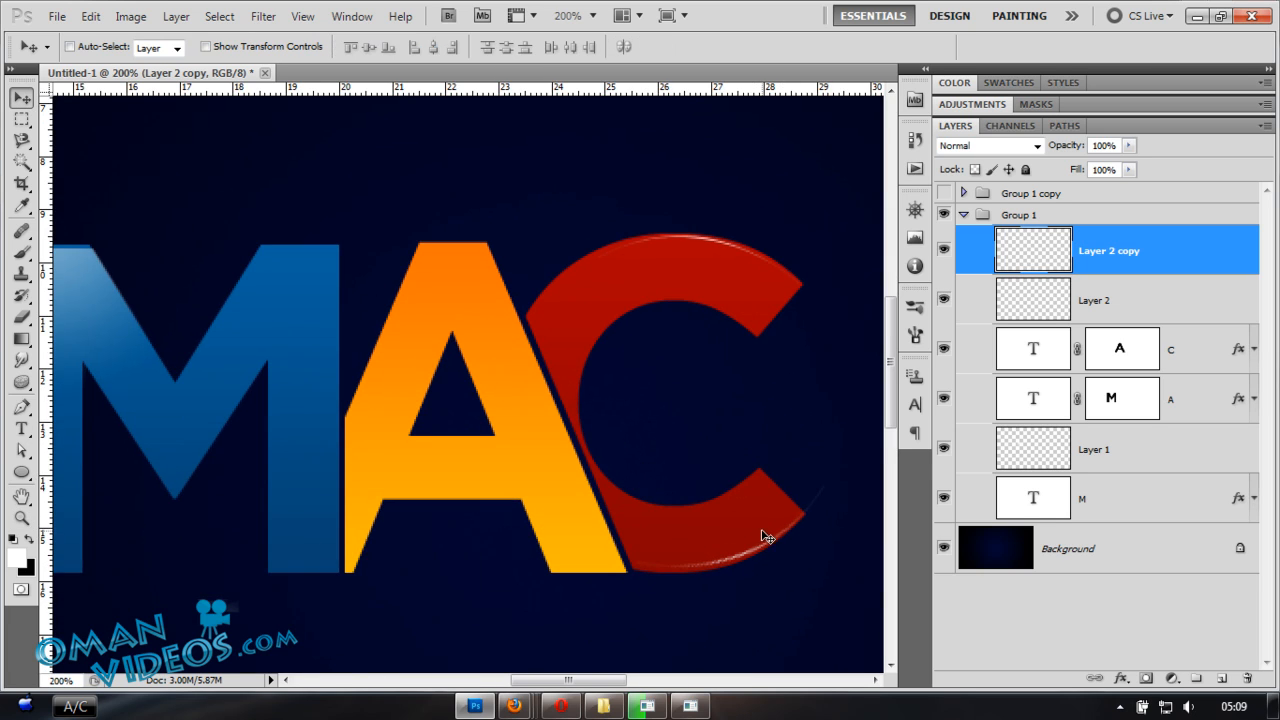
pyautogui.hotkey('ctrl', 'j')
pyautogui.hotkey('ctrl', 't')
pyautogui.moveTo(862, 456); pyautogui.dragTo(860, 468)
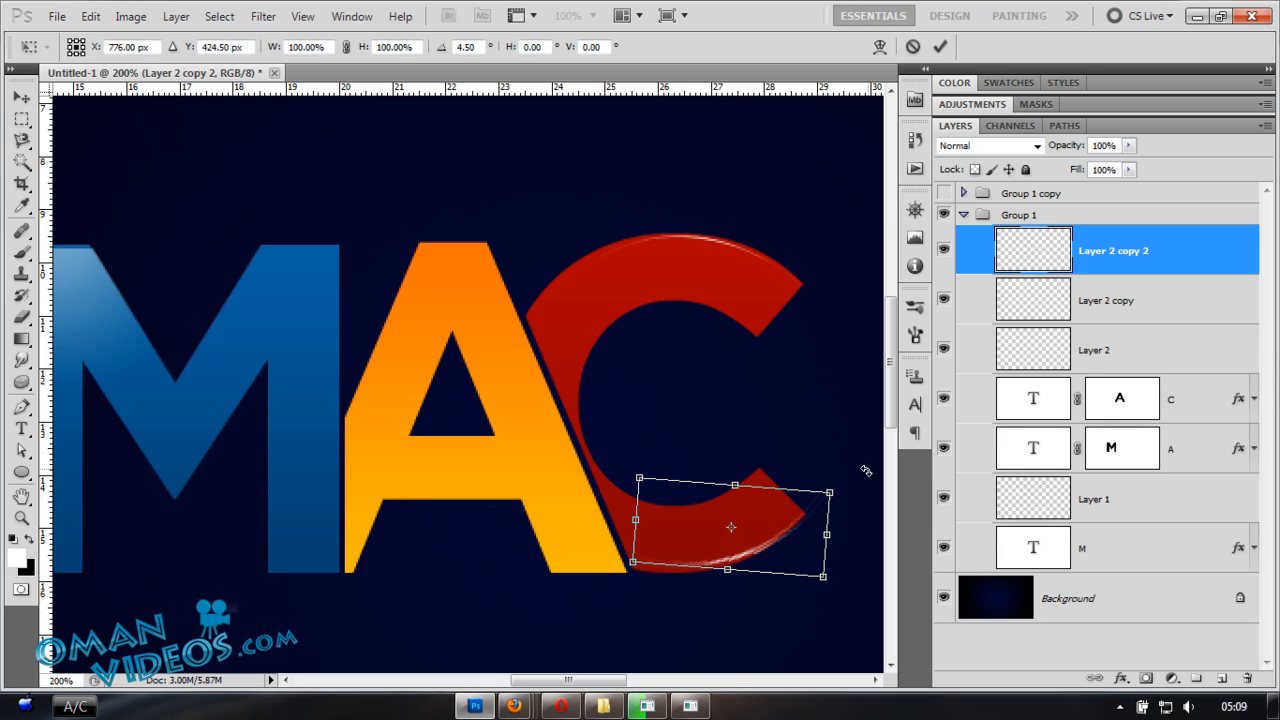
pyautogui.press('Return')
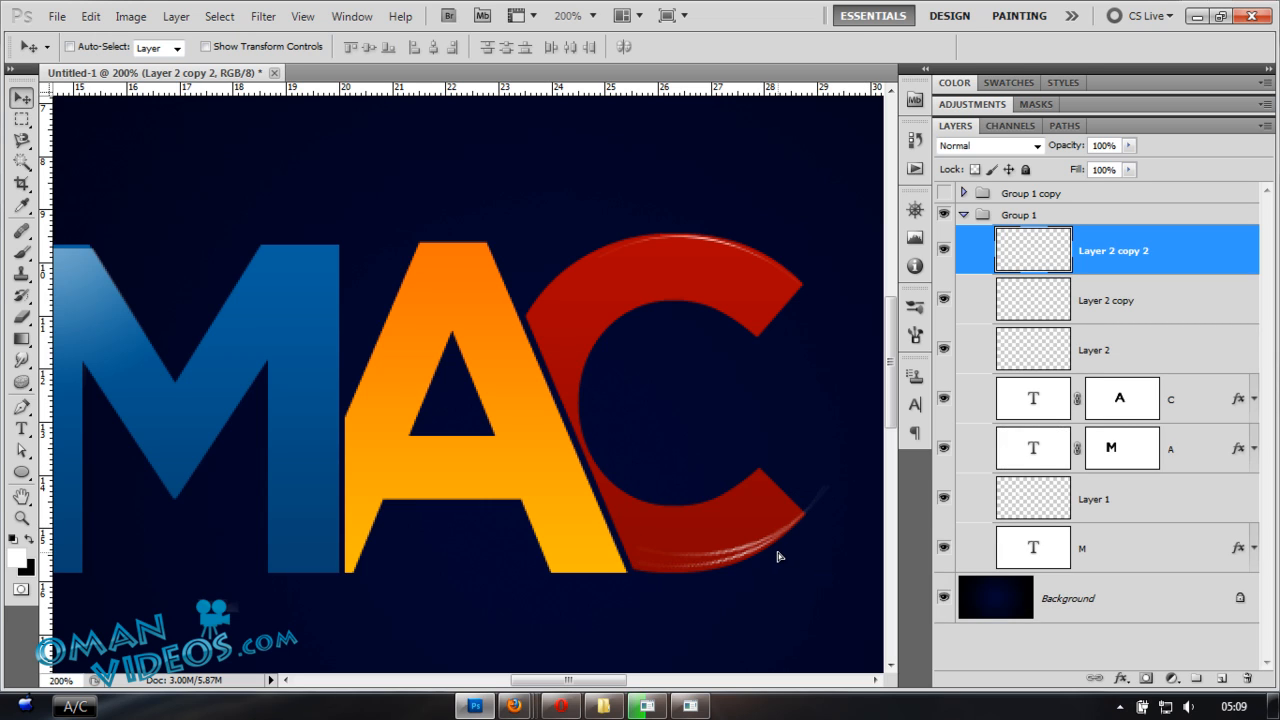
pyautogui.moveTo(775, 563); pyautogui.dragTo(757, 563)
# - Erase the stray end of the lower highlight arc, then return the view to 100%
pyautogui.press('e')
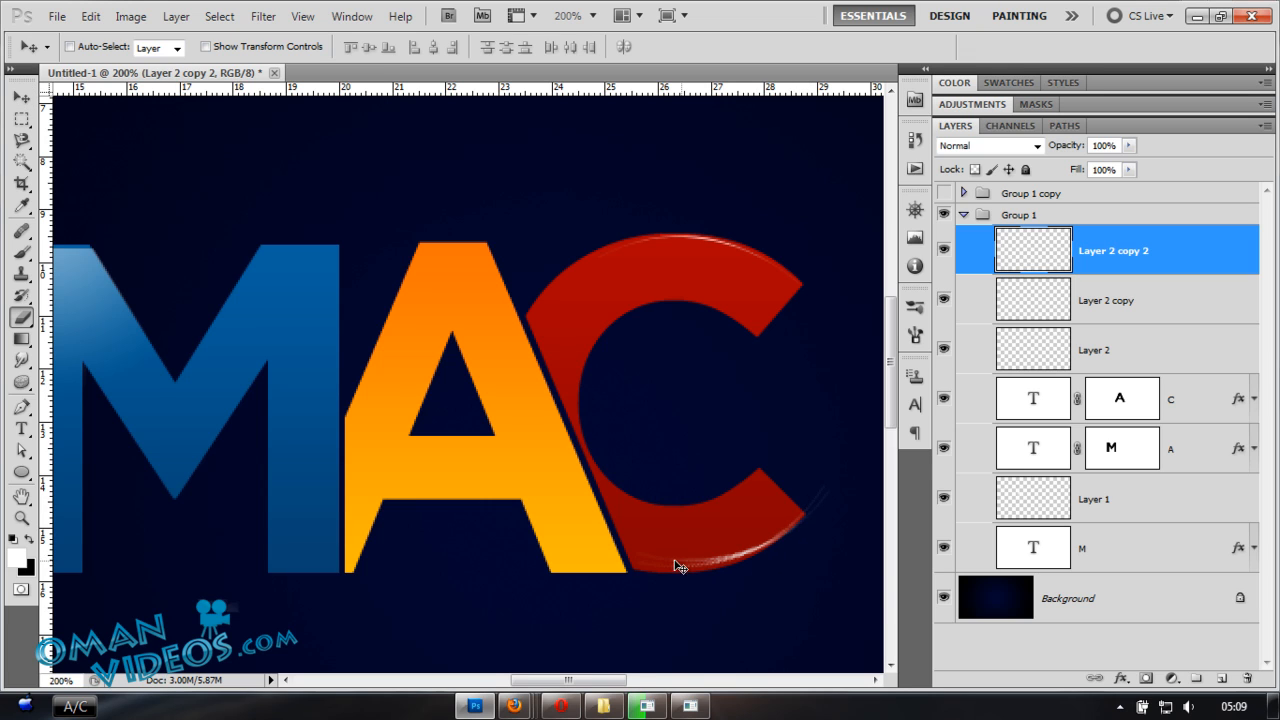
pyautogui.press('e')
pyautogui.click(500, 423)
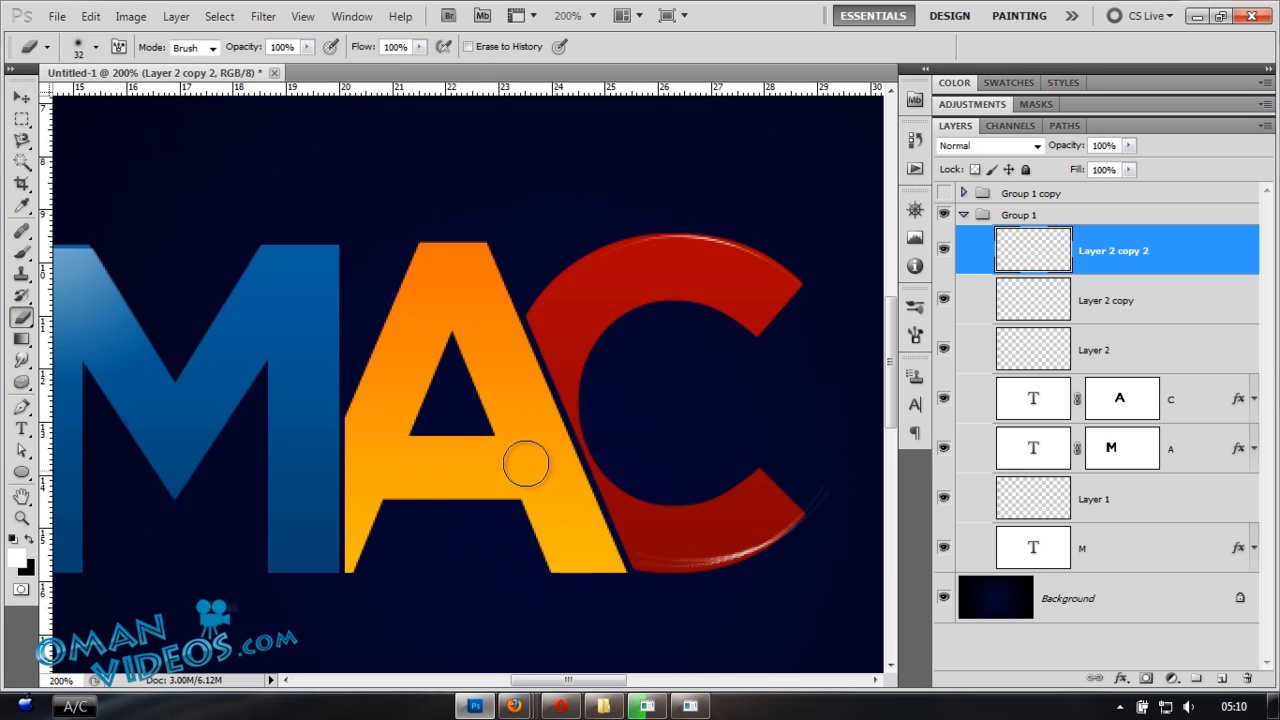
pyautogui.moveTo(700, 575); pyautogui.dragTo(620, 578)
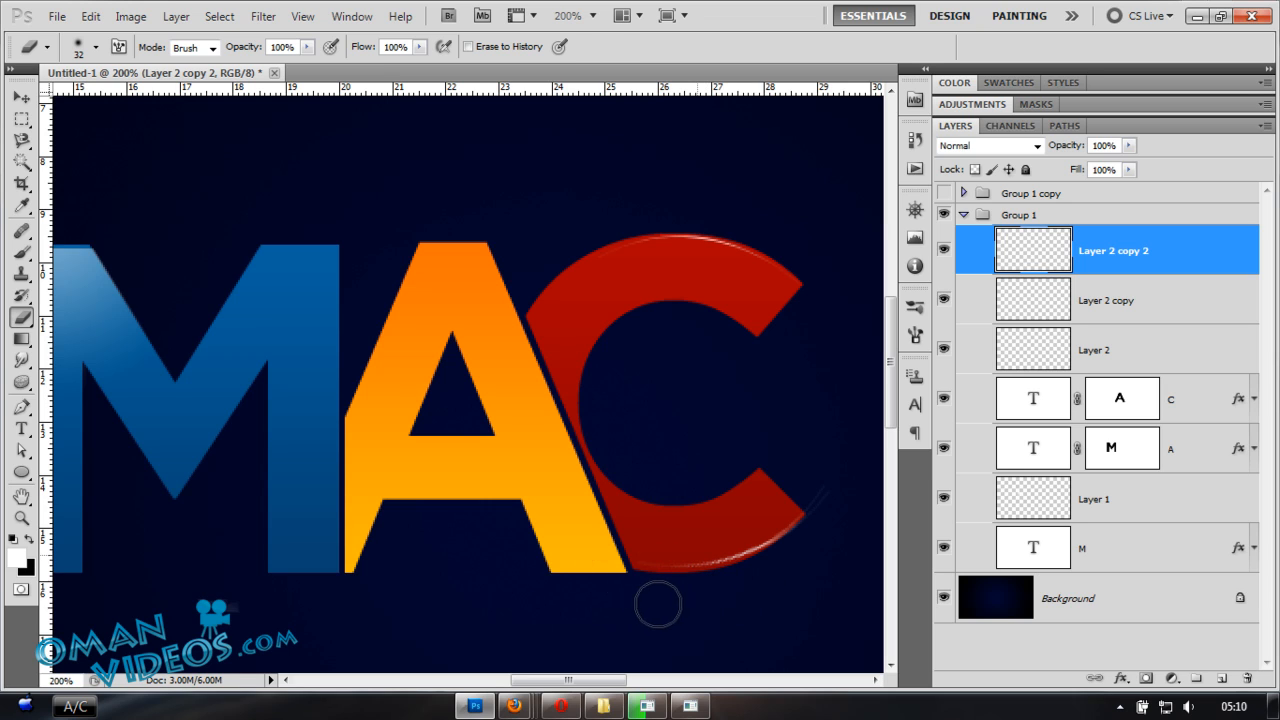
pyautogui.press('v')
pyautogui.press('e')
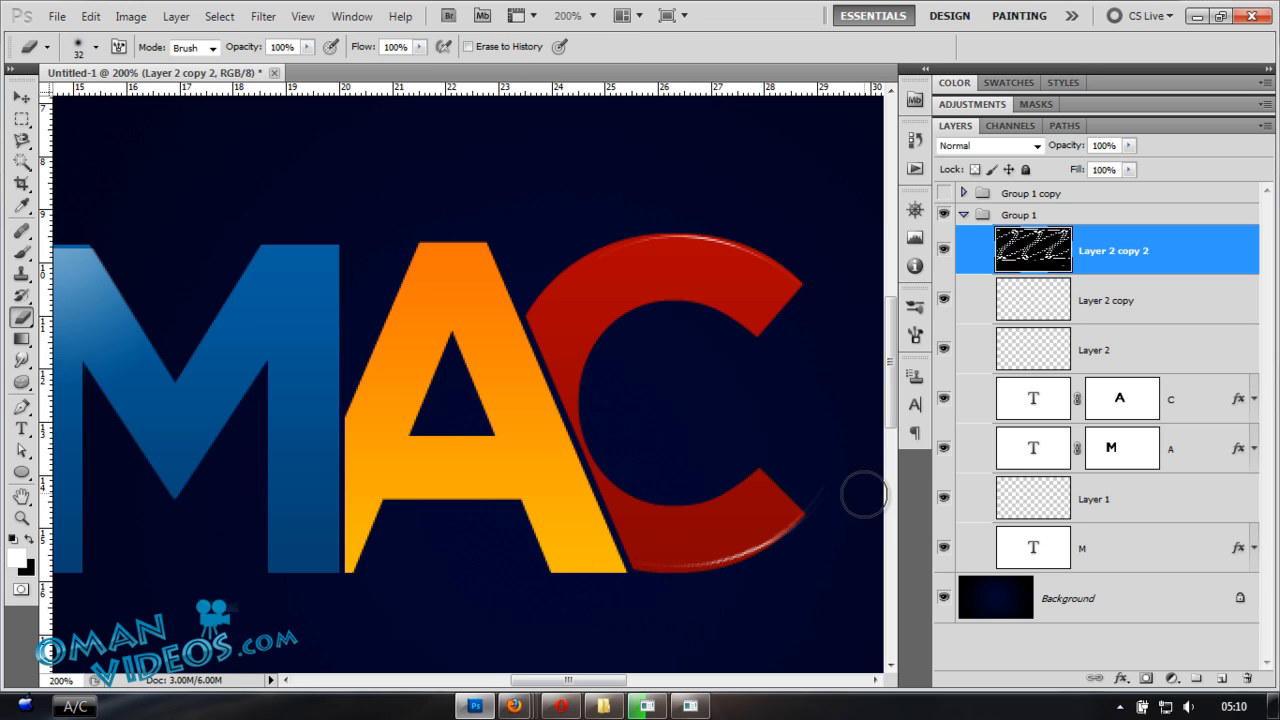
pyautogui.hotkey('alt', '[')
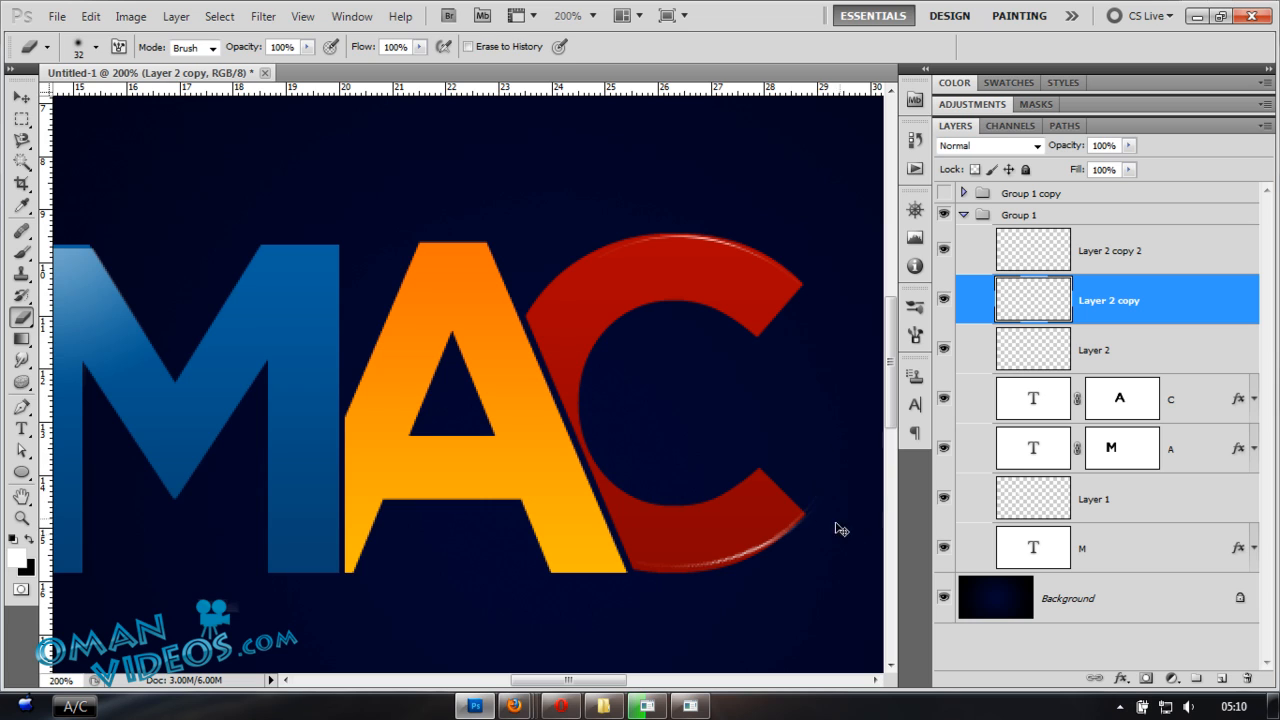
pyautogui.press('v')
pyautogui.hotkey('ctrl', '-')
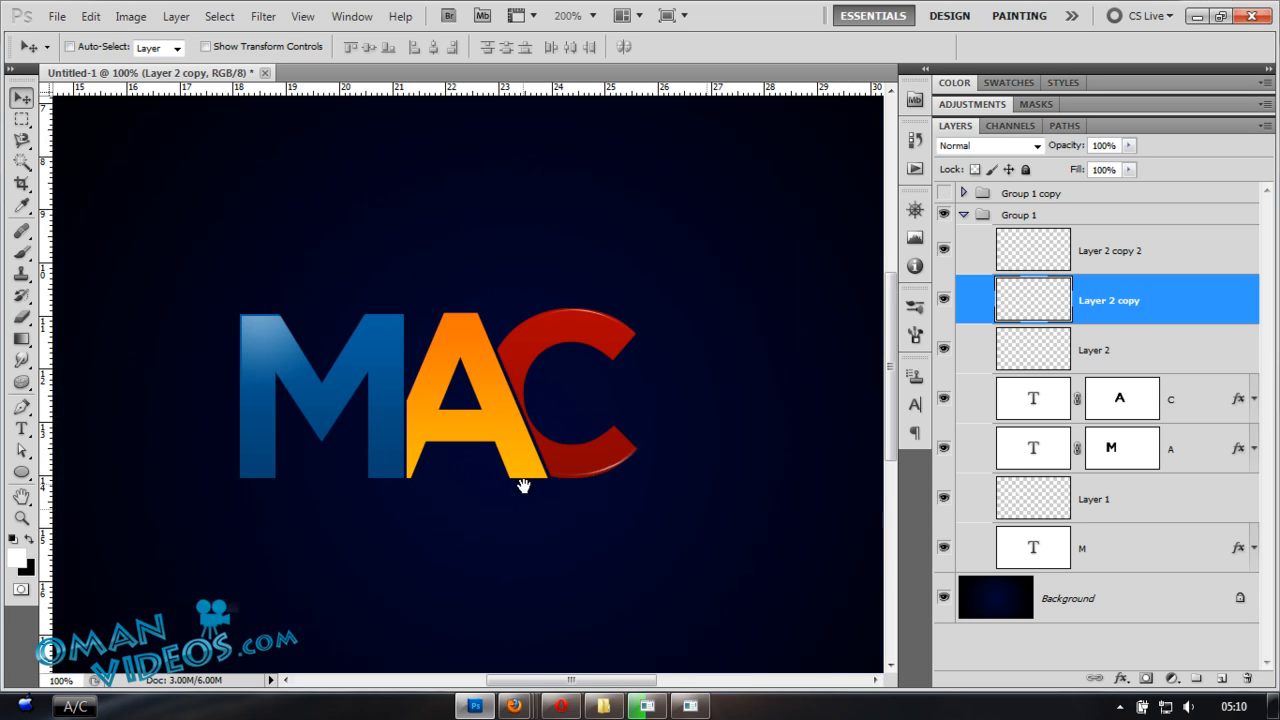
pyautogui.moveTo(540, 382); pyautogui.dragTo(566, 402)
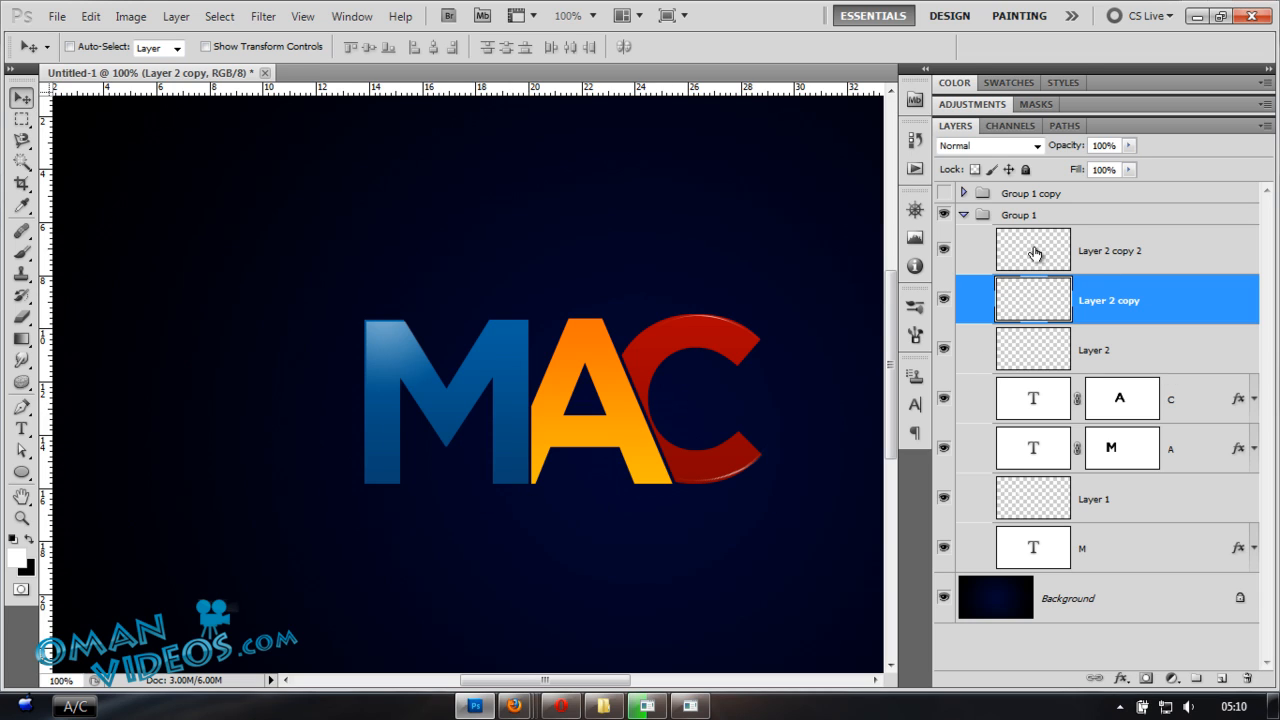
# - Collapse Group 1 and select the whole canvas to align against
pyautogui.click(1025, 215)
pyautogui.click(963, 215)
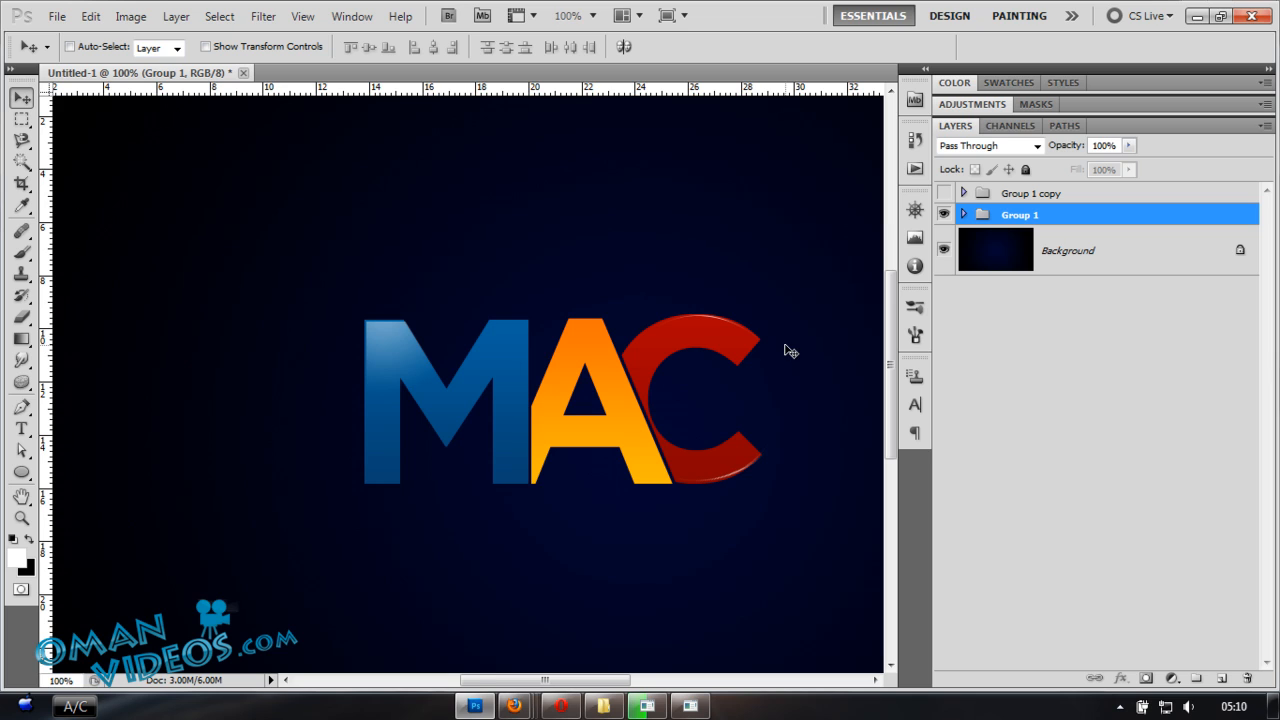
pyautogui.hotkey('ctrl', '-')
pyautogui.hotkey('ctrl', '-')
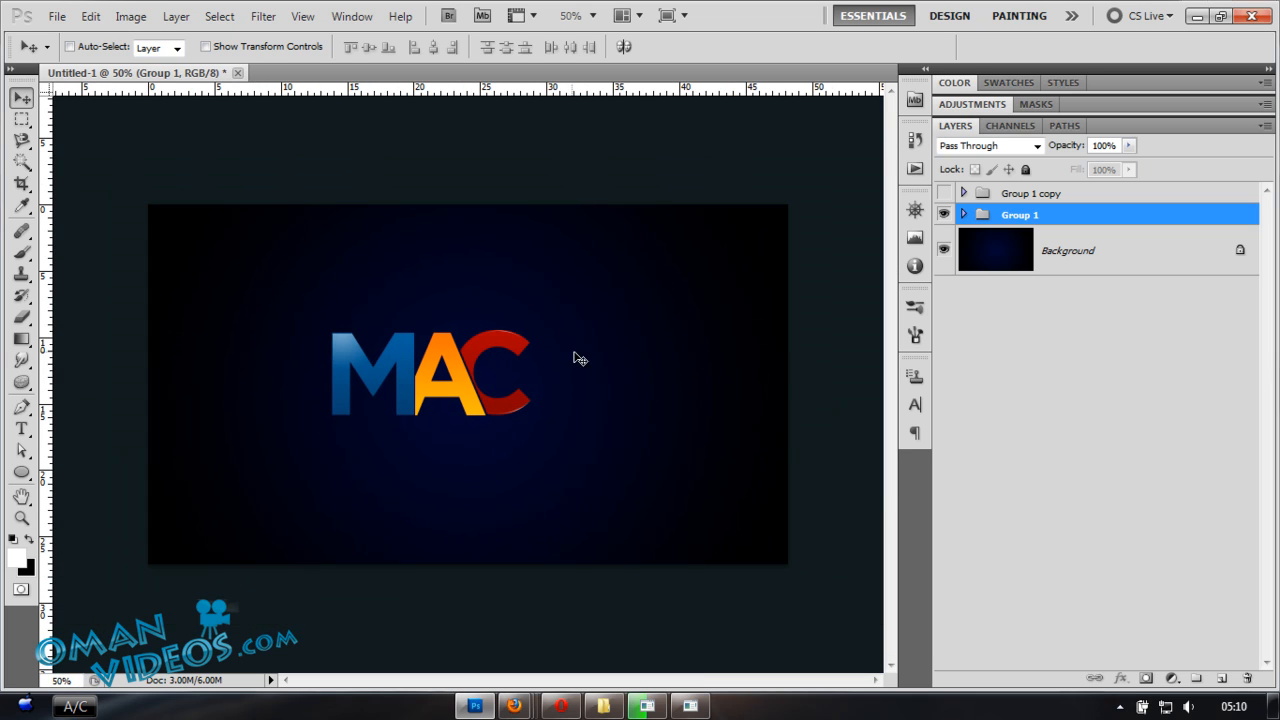
pyautogui.hotkey('ctrl', 'a')
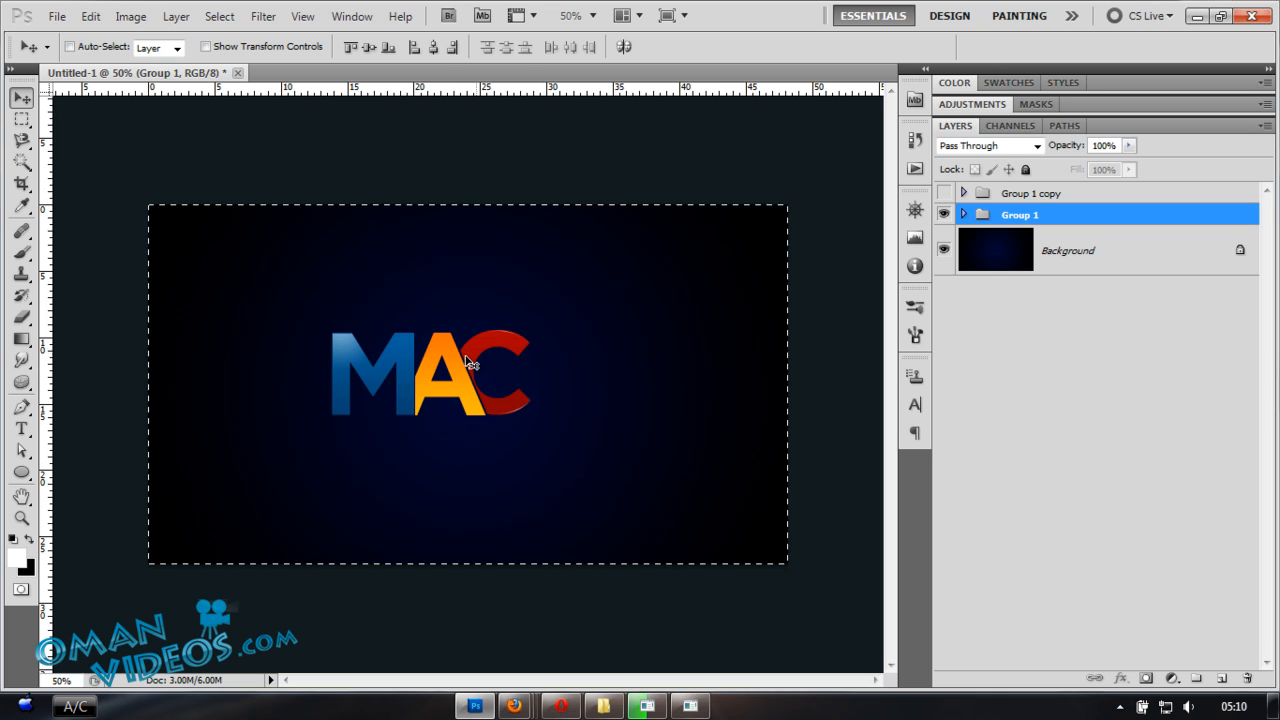
# - Align the MAC group to the canvas's horizontal and vertical centres, then deselect
pyautogui.click(435, 47)
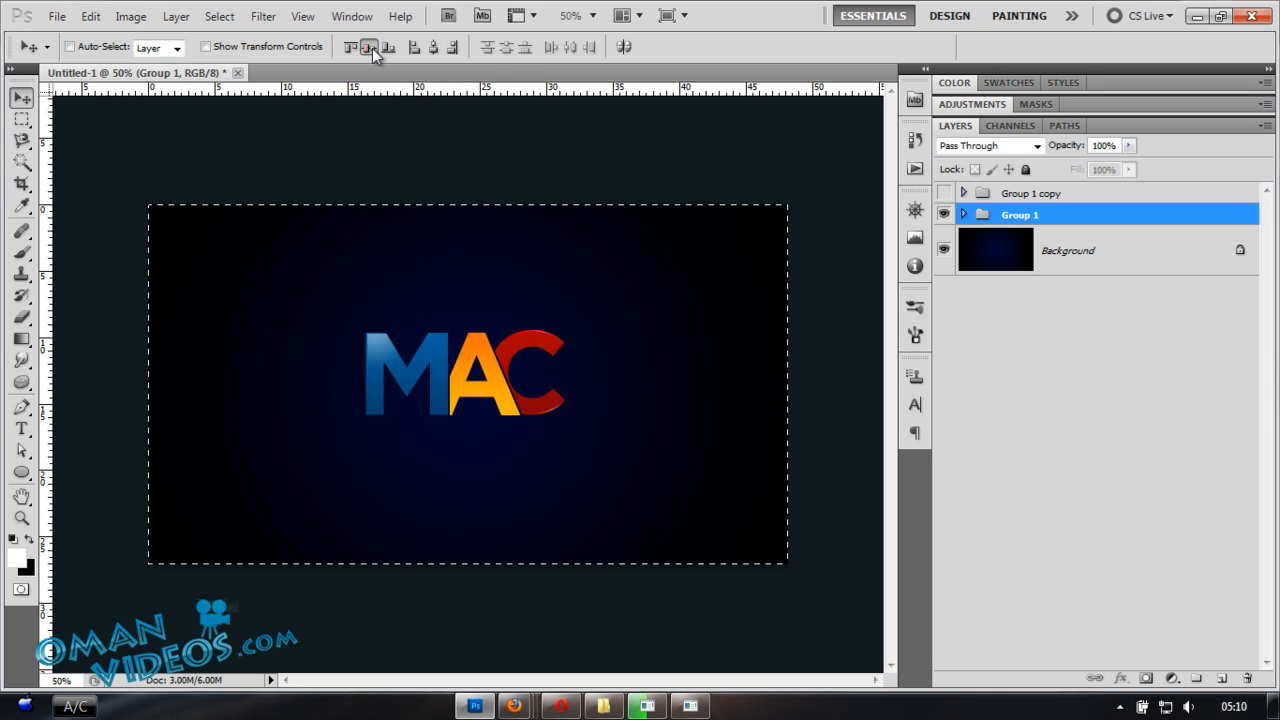
pyautogui.click(369, 47)
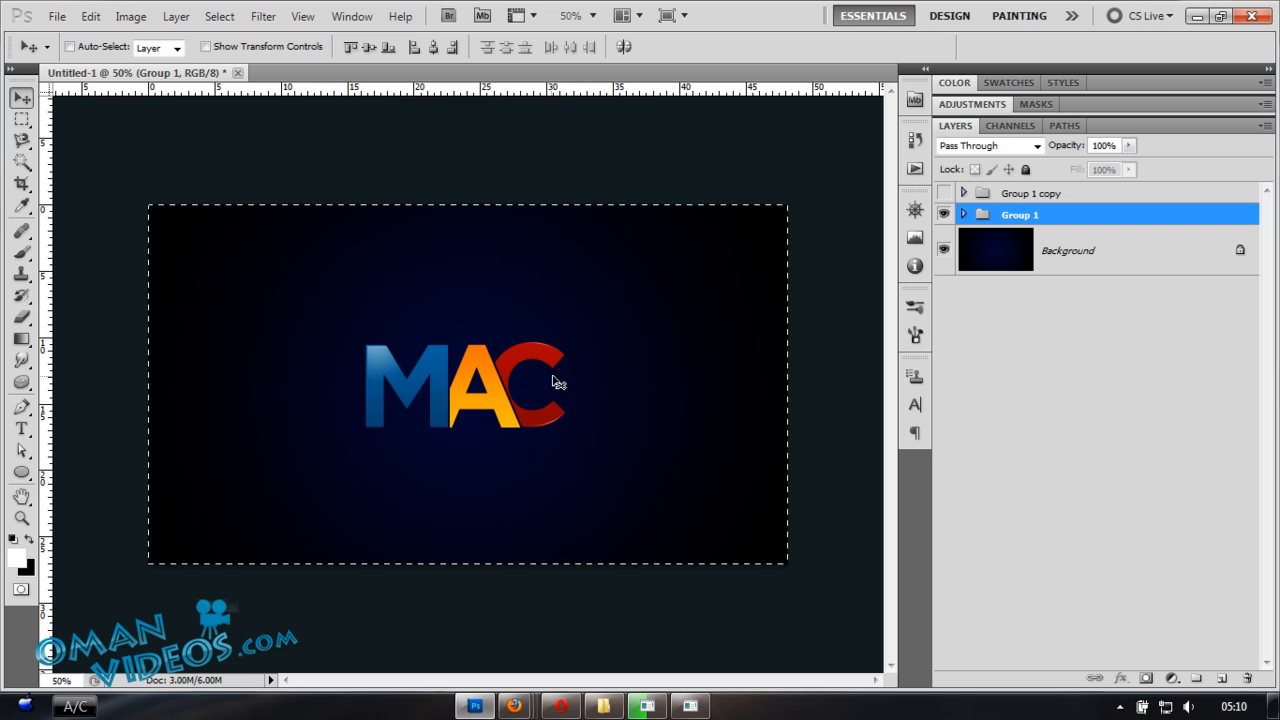
pyautogui.hotkey('ctrl', 'd')
pyautogui.hotkey('ctrl', '+')
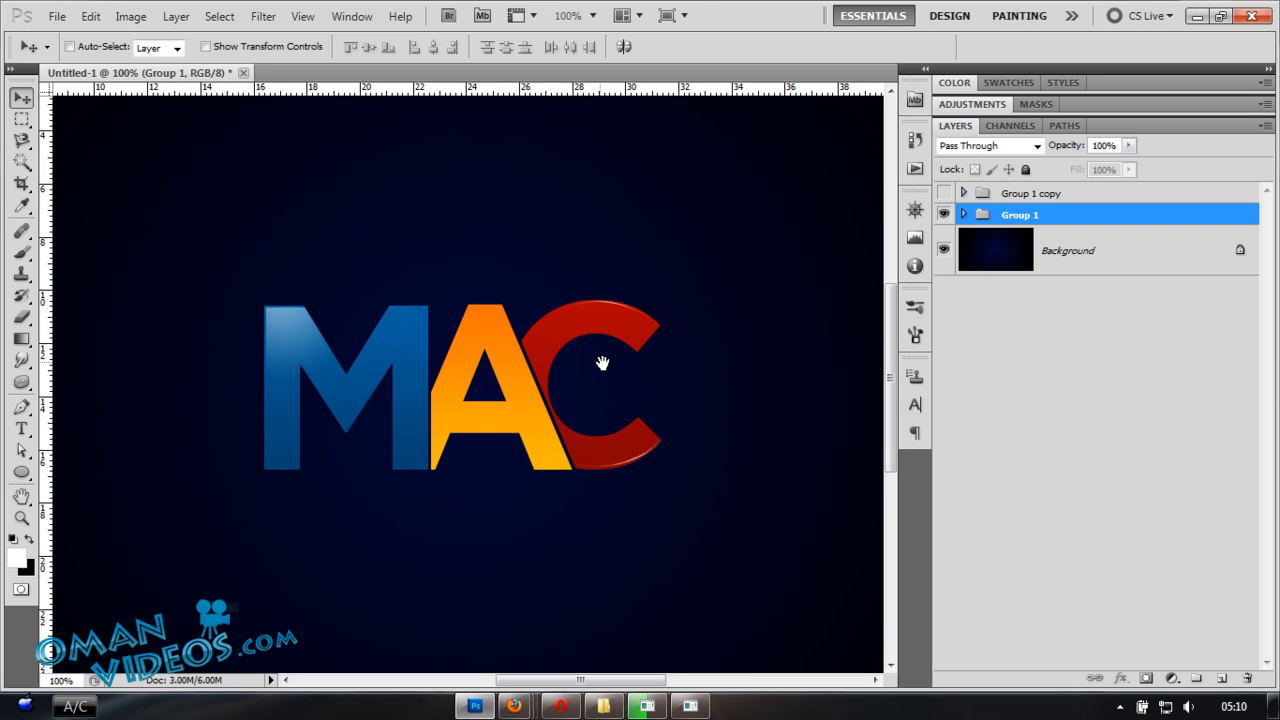
pyautogui.moveTo(600, 362); pyautogui.dragTo(663, 360)
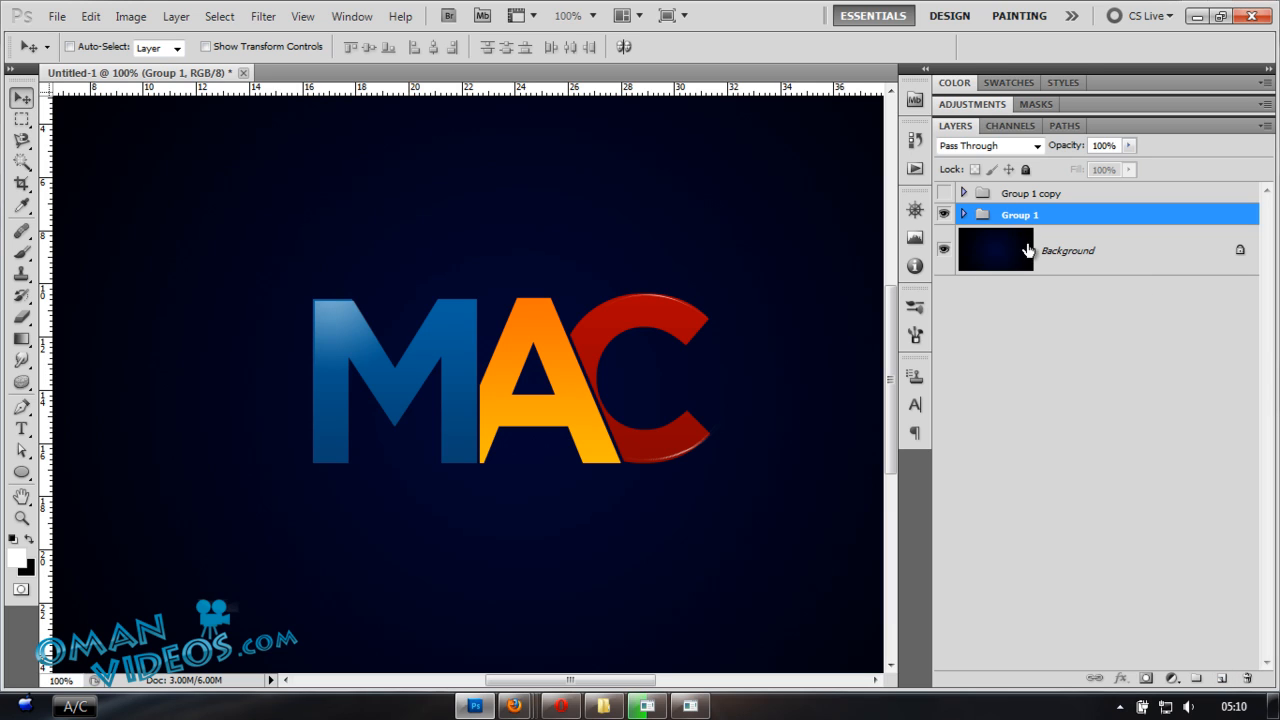
# - Add a new layer and set up a large, fully soft round brush with lowered flow
pyautogui.click(1220, 680)
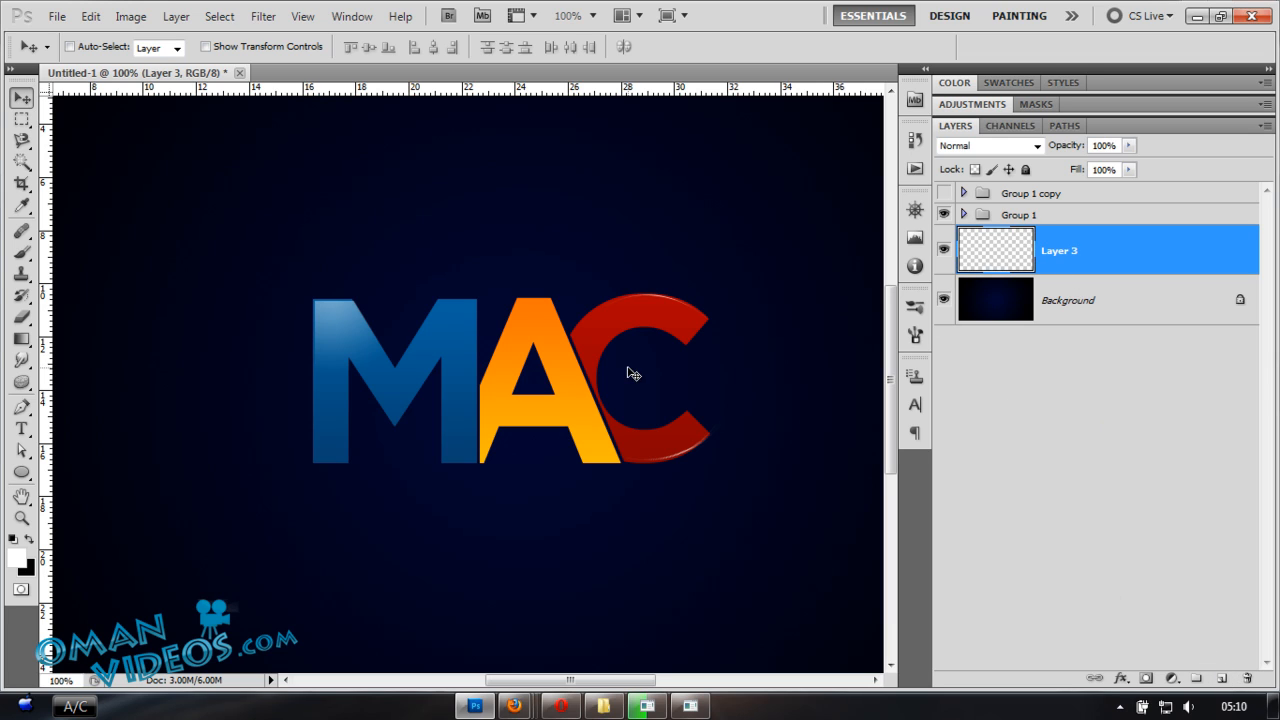
pyautogui.click(24, 256)
pyautogui.rightClick(436, 452)
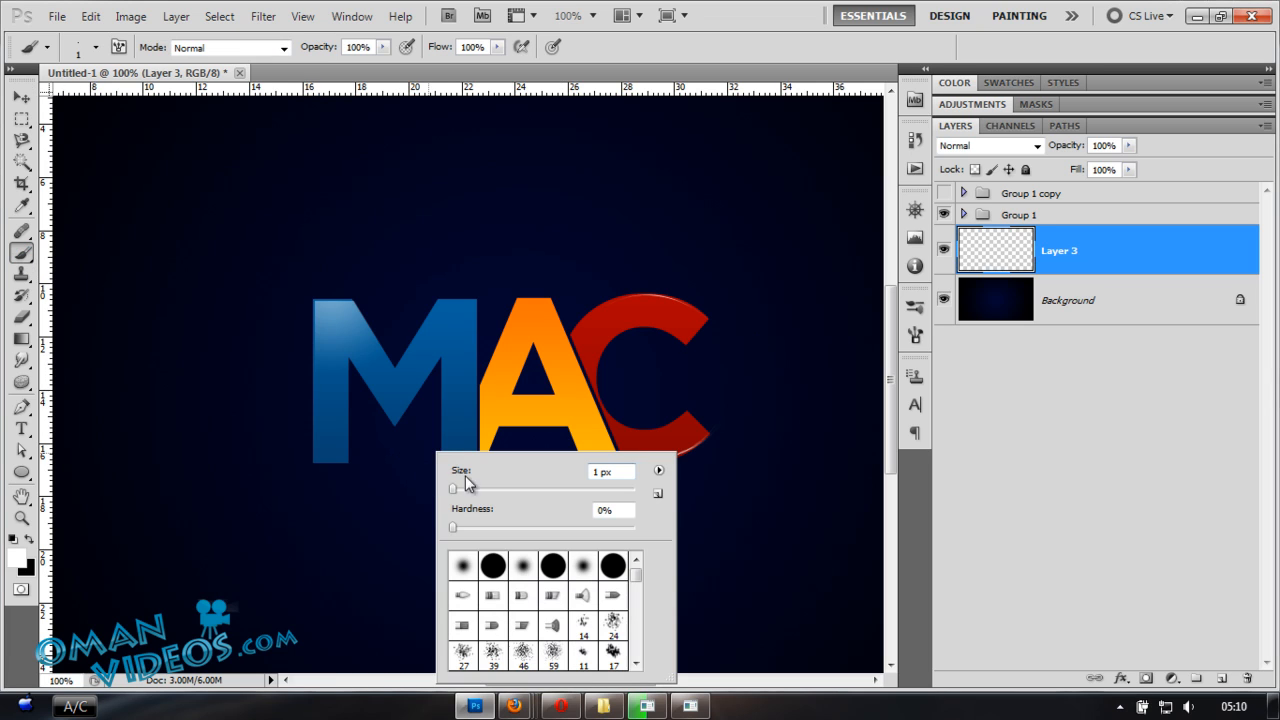
pyautogui.click(493, 566)
pyautogui.click(455, 528)
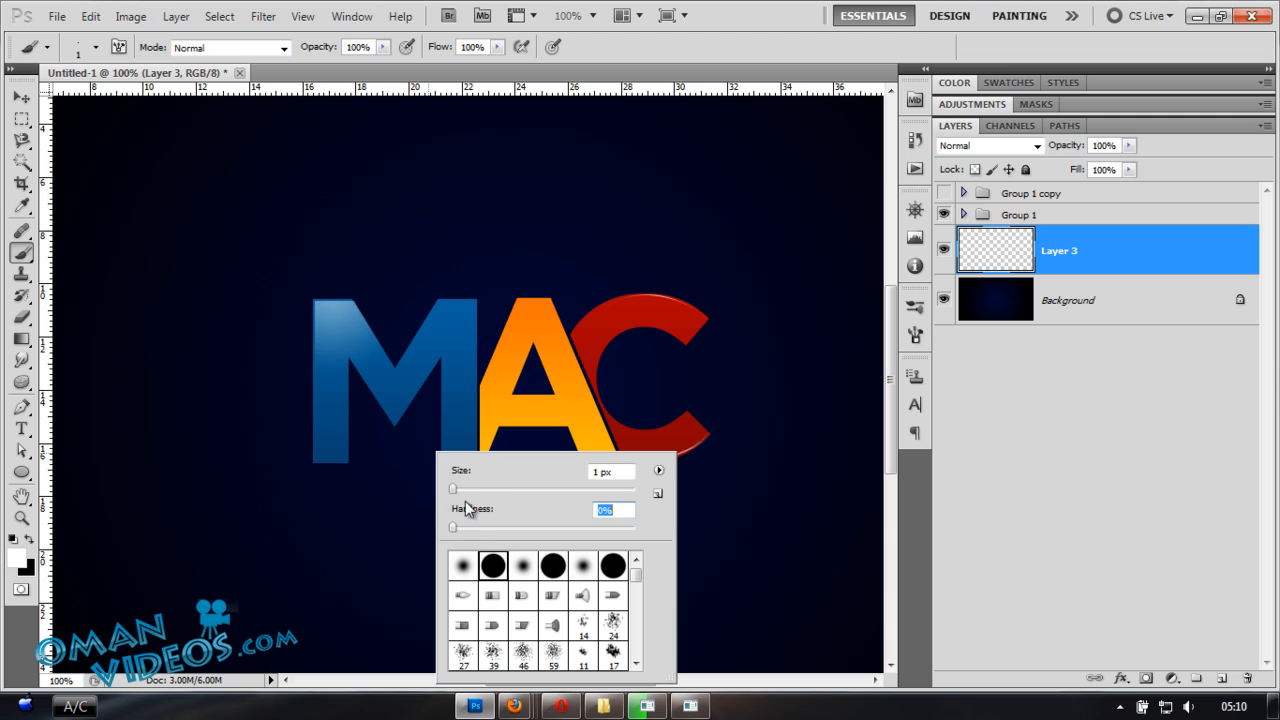
pyautogui.moveTo(455, 489); pyautogui.dragTo(482, 489)
pyautogui.click(630, 52)
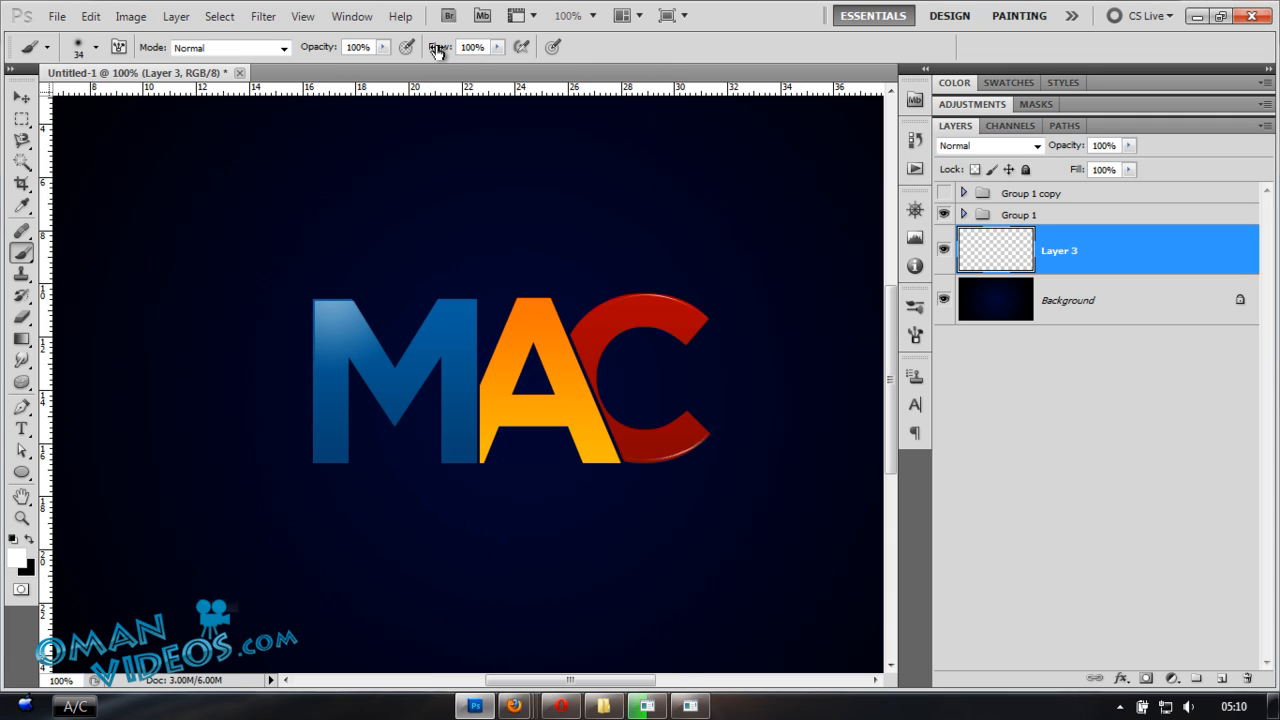
pyautogui.moveTo(440, 48); pyautogui.dragTo(407, 50)
# - Paint a black shadow stroke beneath the bottoms of the letters
pyautogui.click(29, 540)
pyautogui.click(29, 540)
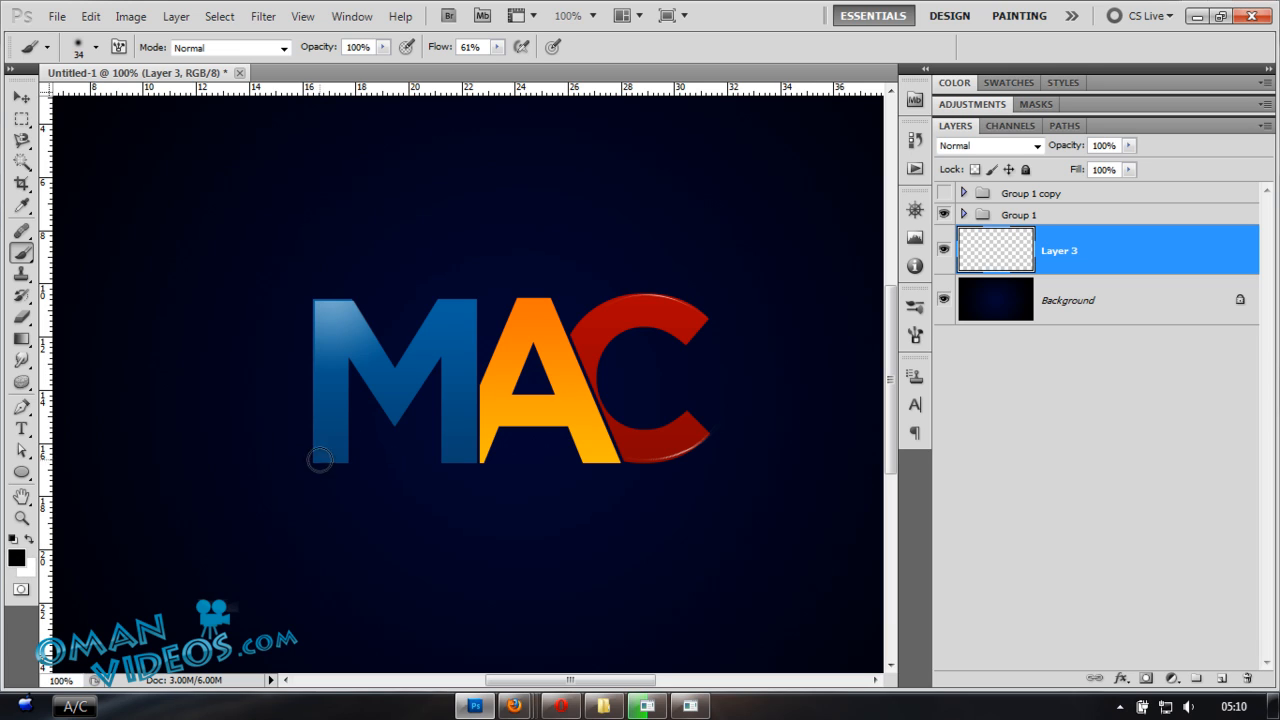
pyautogui.moveTo(320, 458); pyautogui.dragTo(475, 464)
pyautogui.press('v')
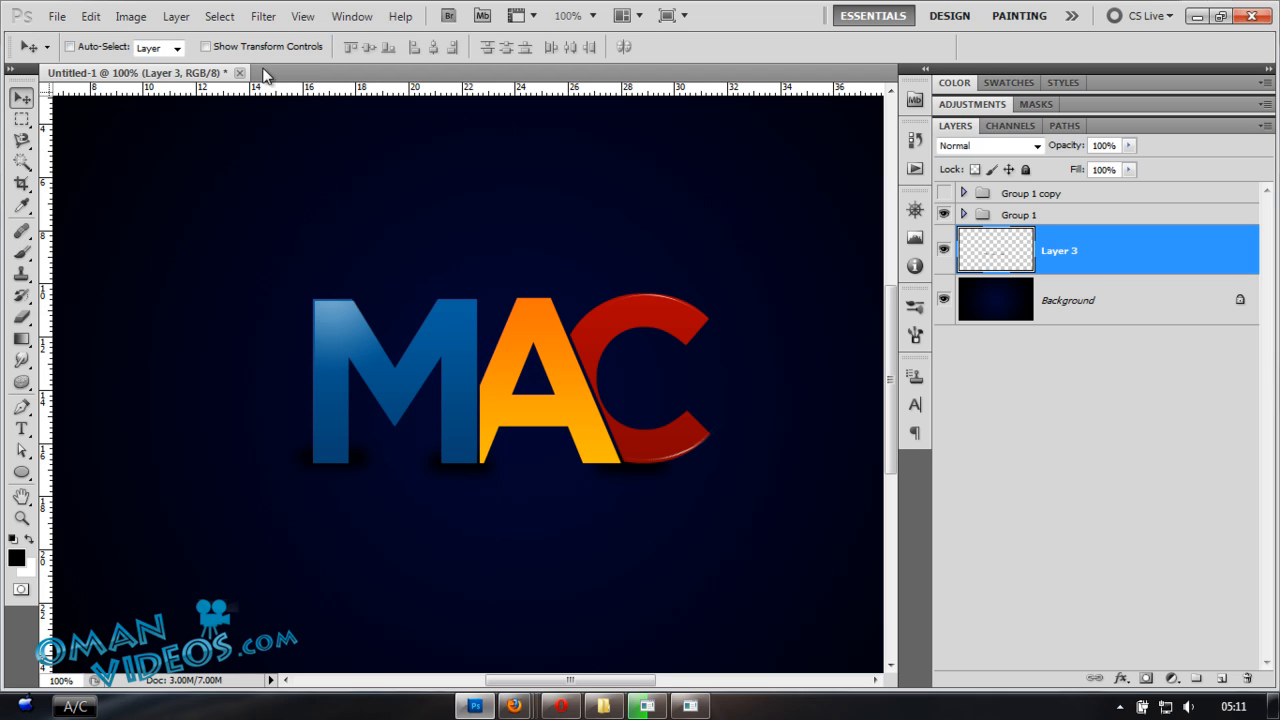
# - Apply a horizontal Motion Blur to the shadow, lengthening its distance into a soft streak
pyautogui.click(263, 15)
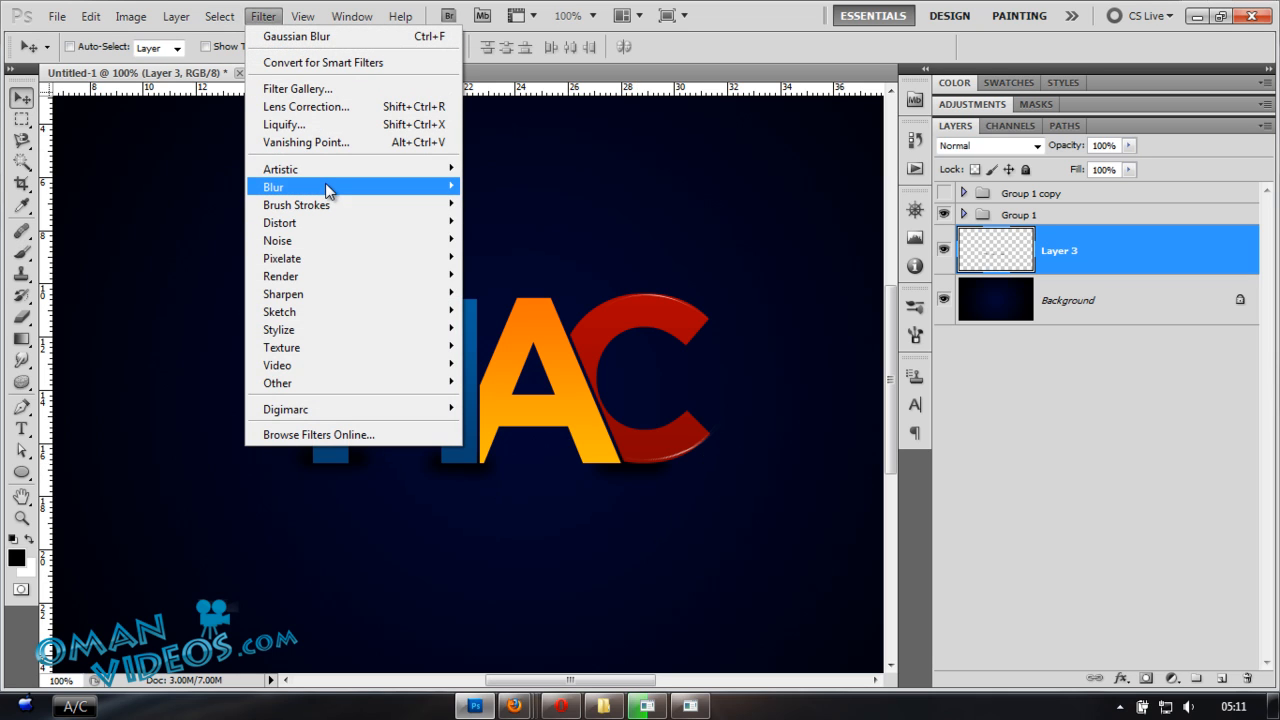
pyautogui.moveTo(300, 187)
pyautogui.click(509, 293)
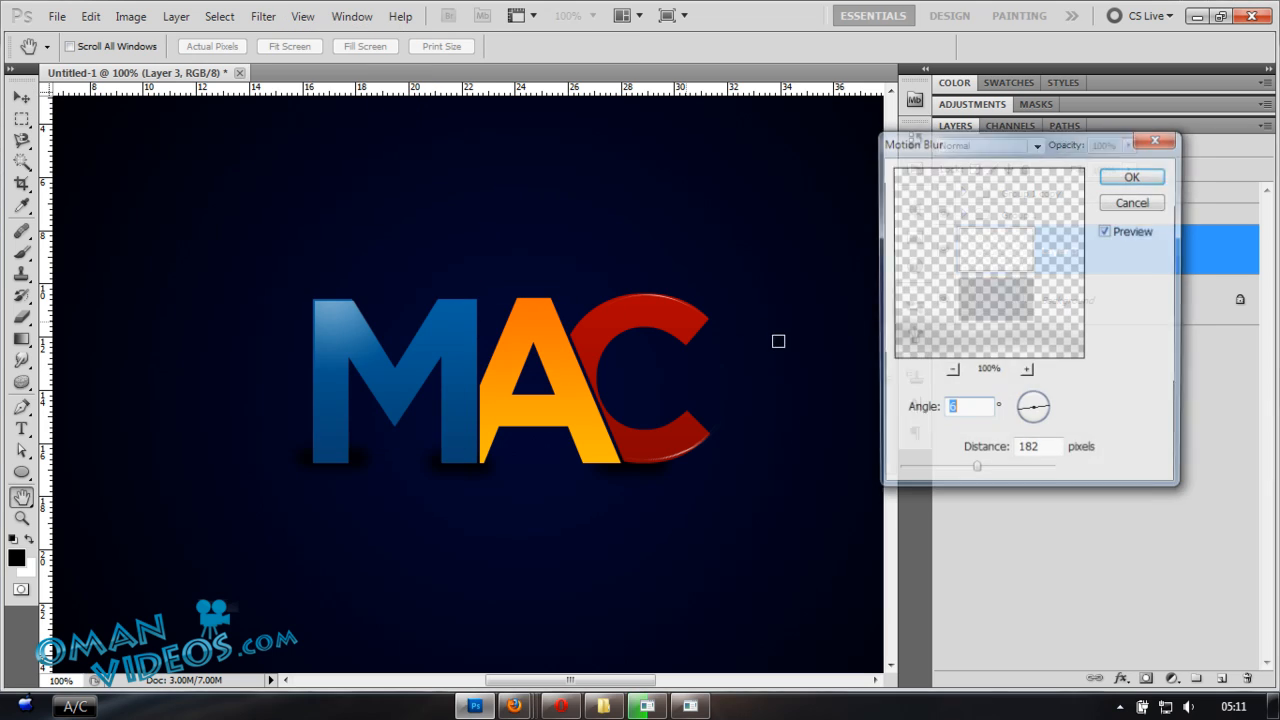
pyautogui.moveTo(972, 476); pyautogui.dragTo(958, 474)
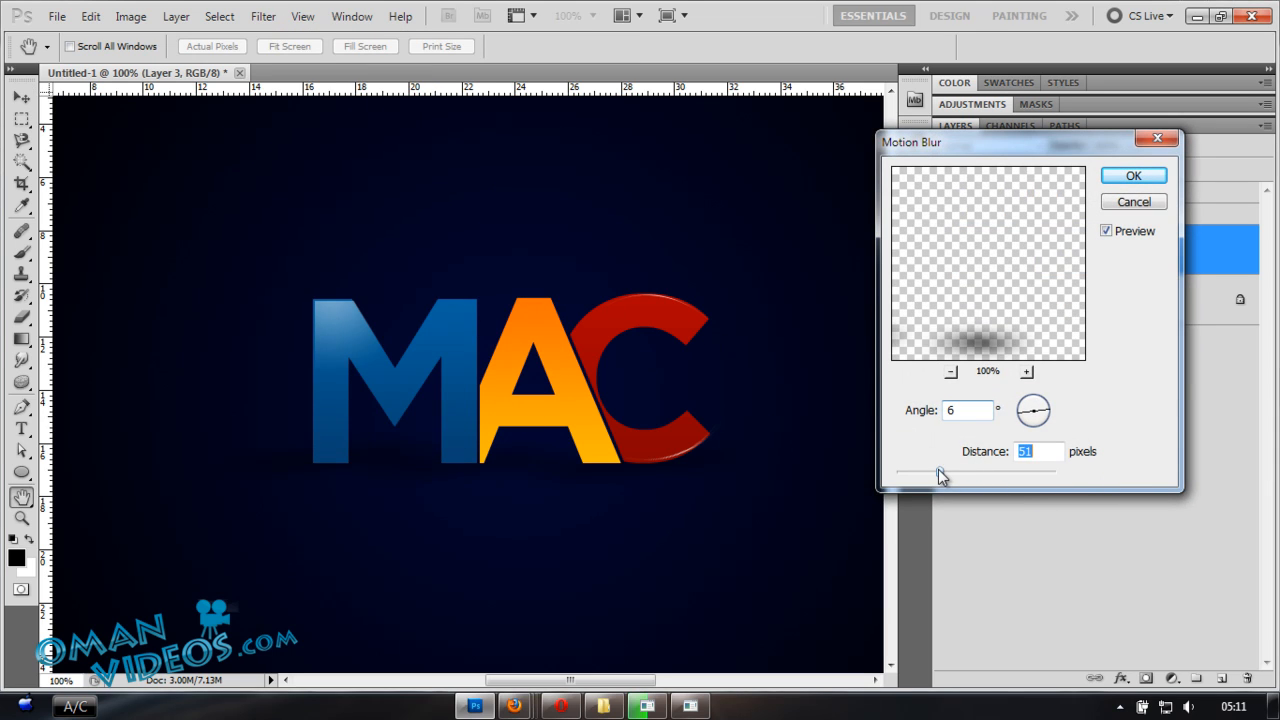
pyautogui.moveTo(1040, 404); pyautogui.dragTo(1057, 417)
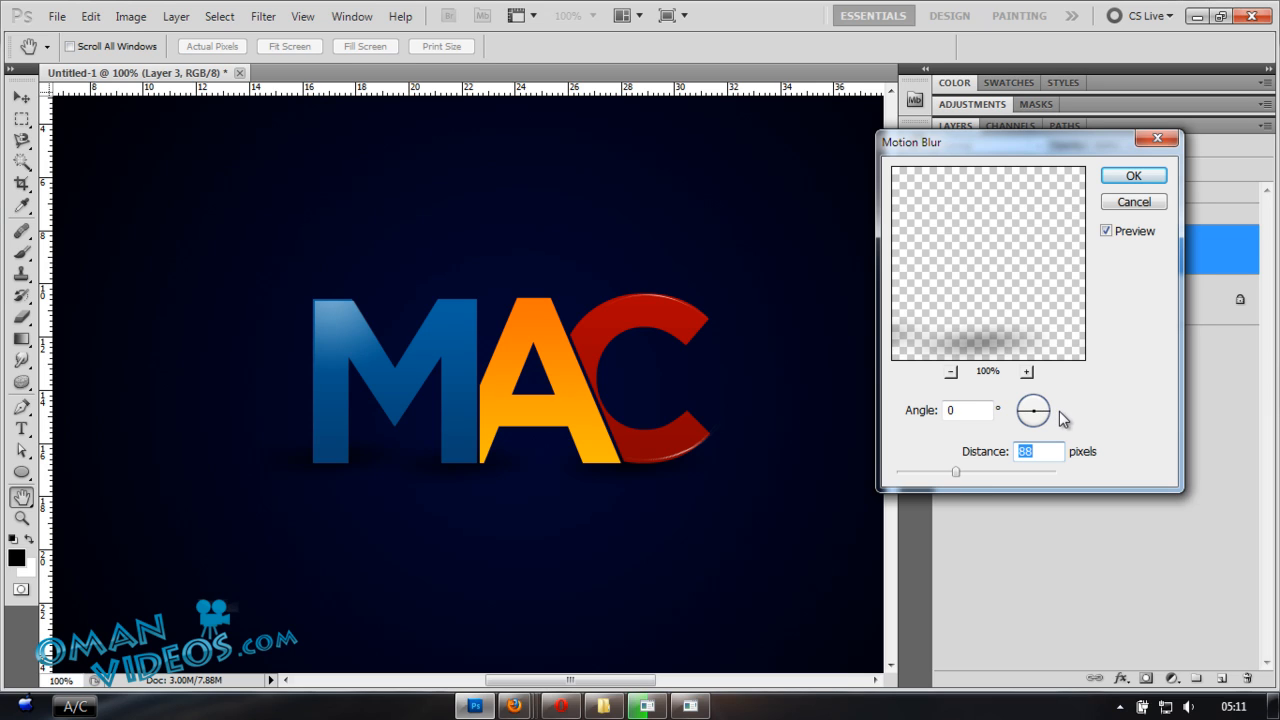
pyautogui.click(1060, 416)
pyautogui.moveTo(958, 474); pyautogui.dragTo(988, 473)
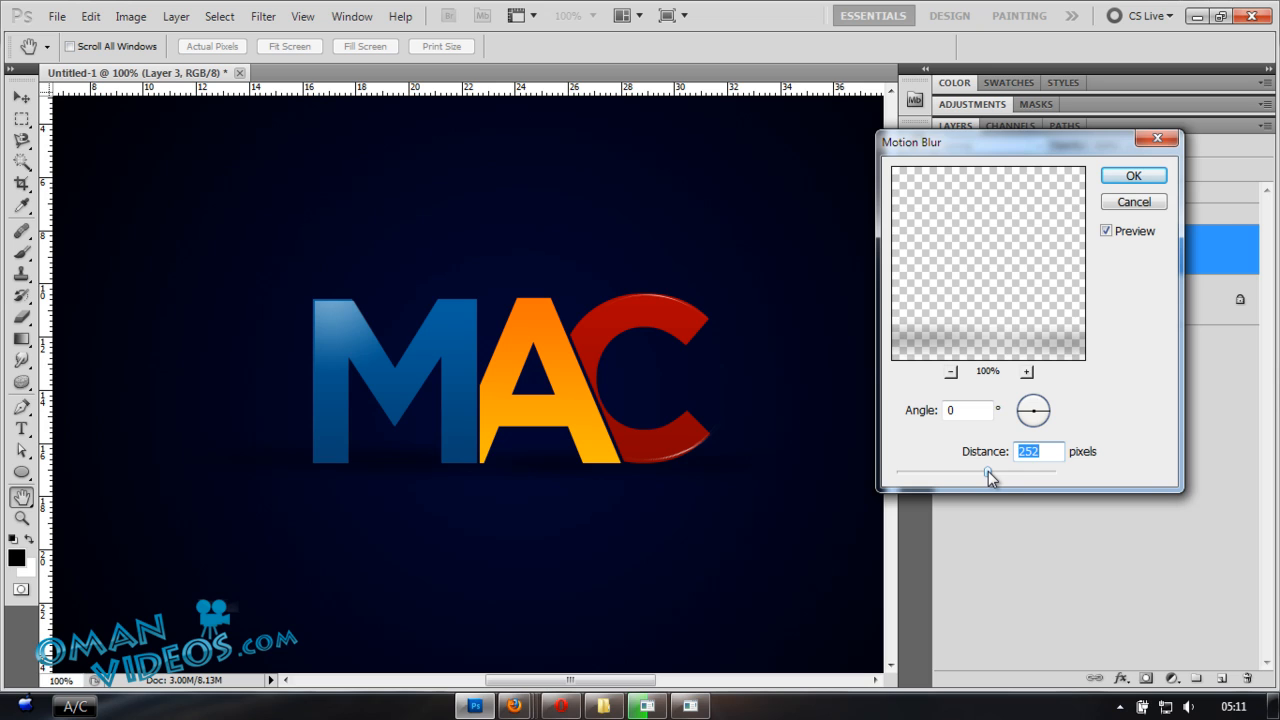
pyautogui.click(1133, 176)
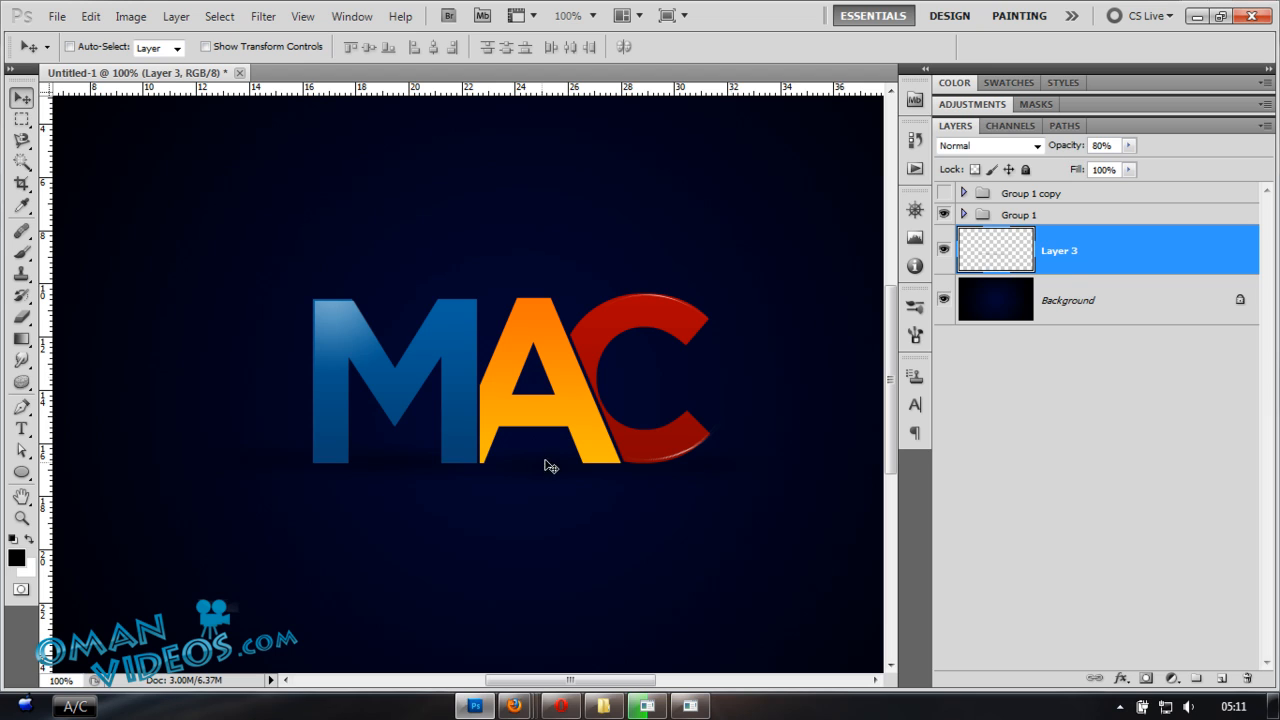
# - Move the MAC group higher on the canvas and duplicate it
pyautogui.click(1015, 215)
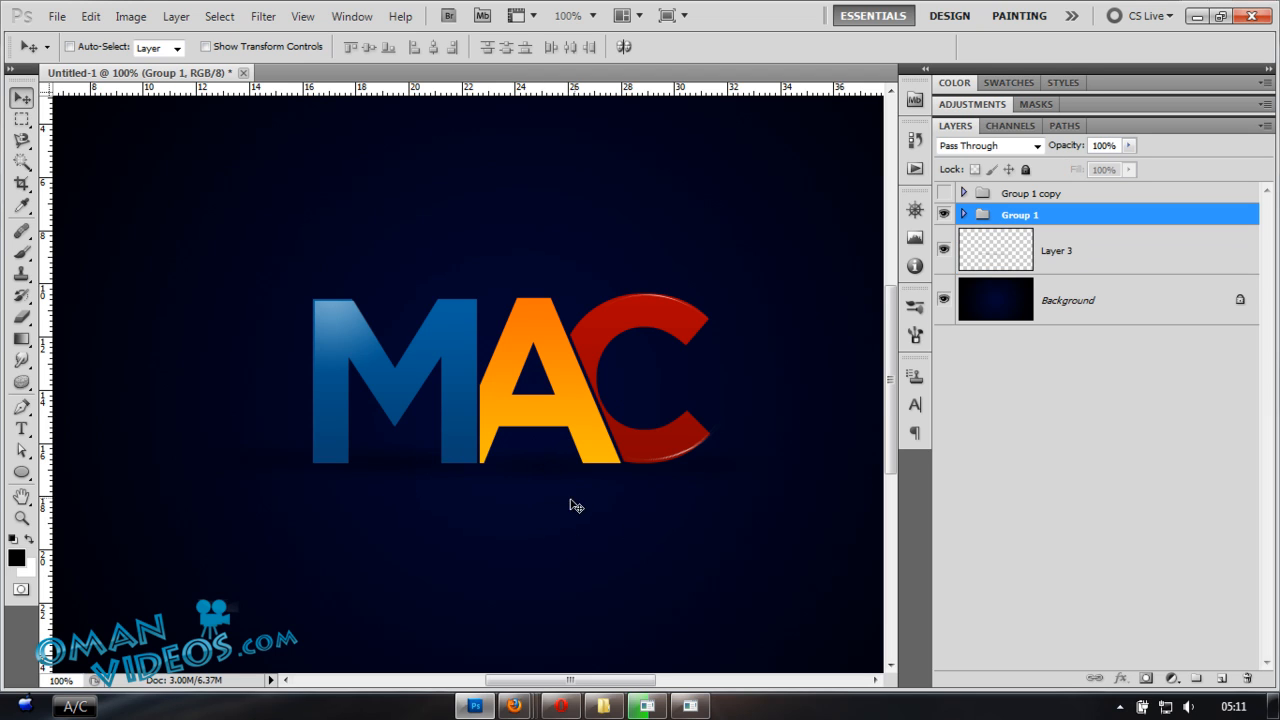
pyautogui.moveTo(661, 297); pyautogui.dragTo(661, 240)
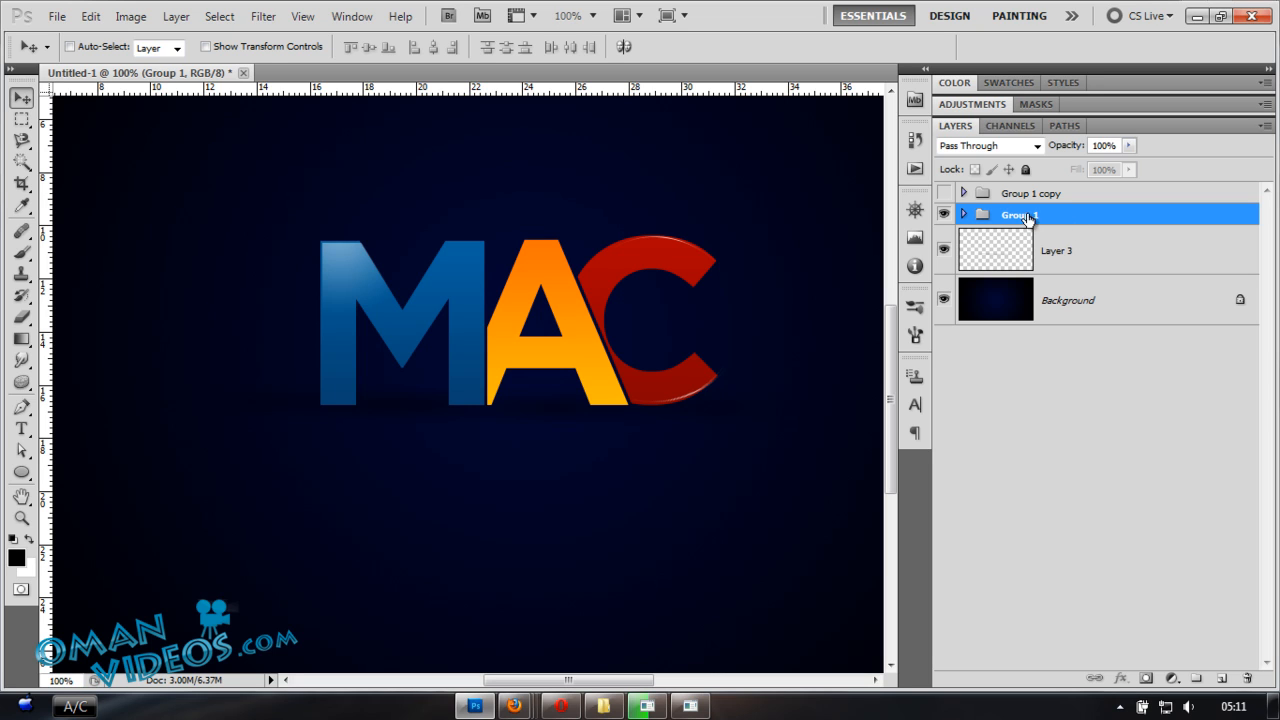
pyautogui.rightClick(1050, 220)
pyautogui.click(1082, 255)
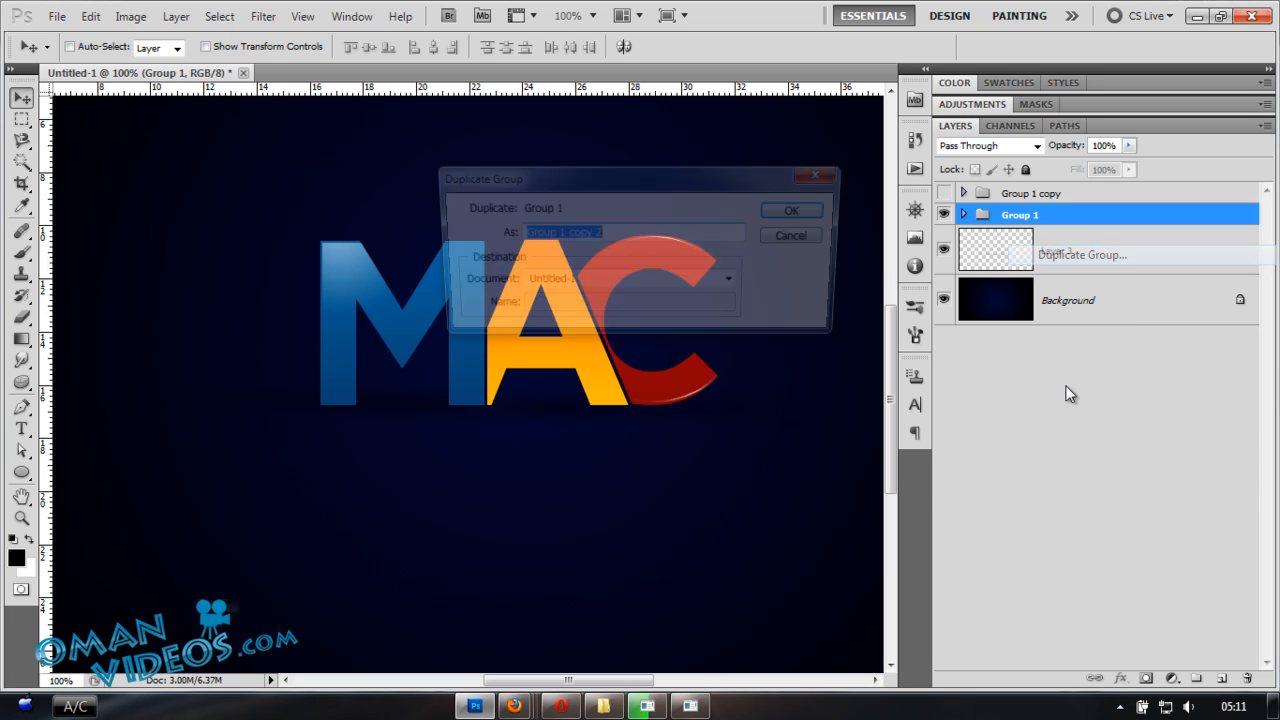
pyautogui.click(791, 210)
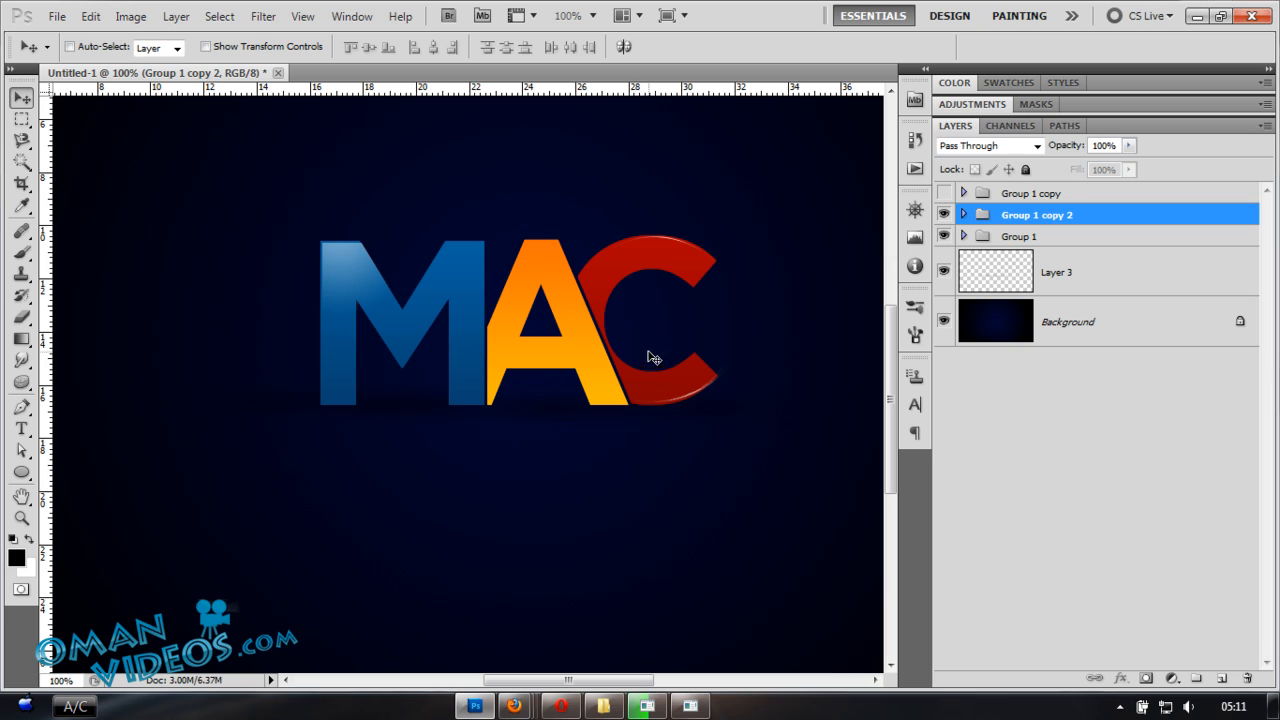
# - Flip the duplicate vertically and nudge it down to sit directly beneath the originals
pyautogui.hotkey('ctrl', 't')
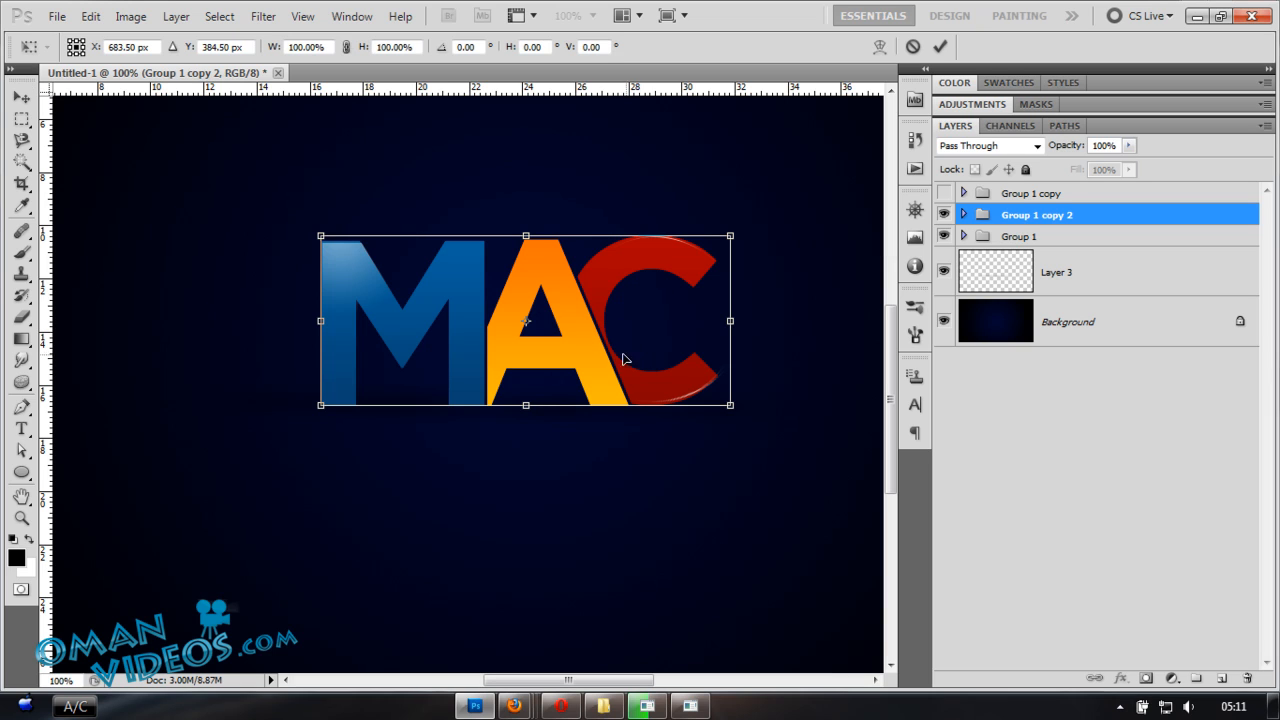
pyautogui.rightClick(619, 333)
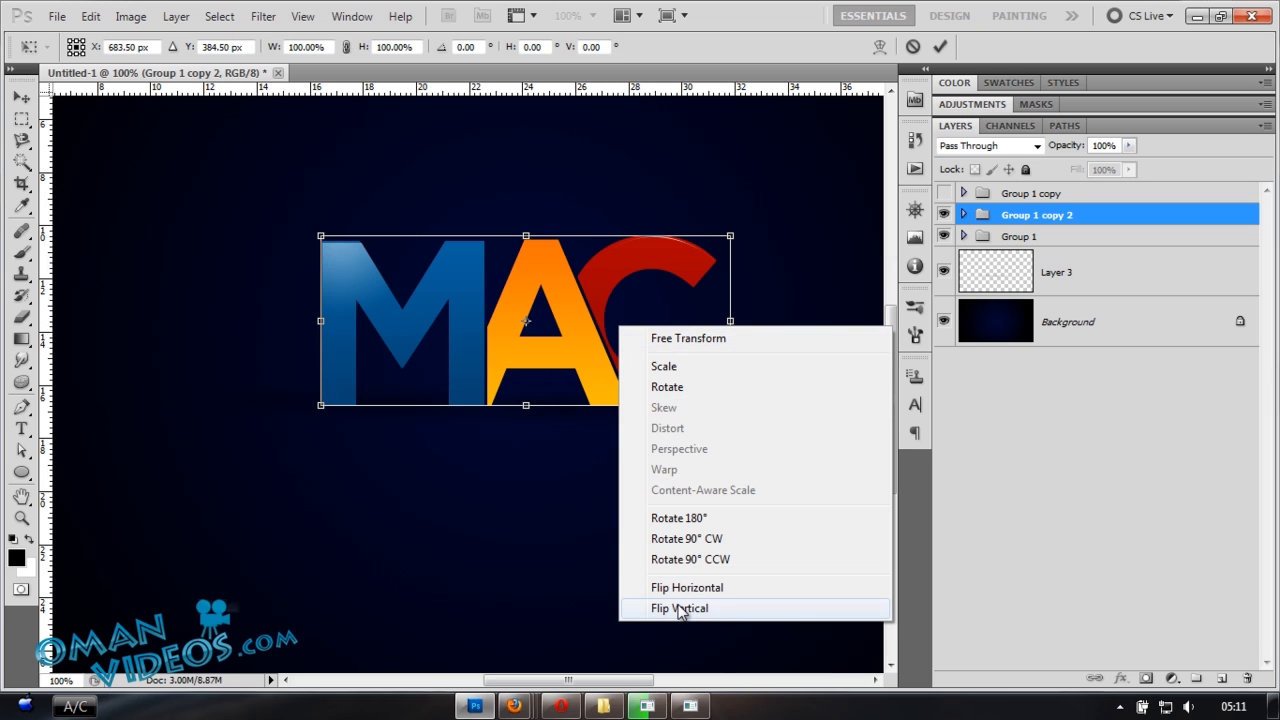
pyautogui.click(711, 612)
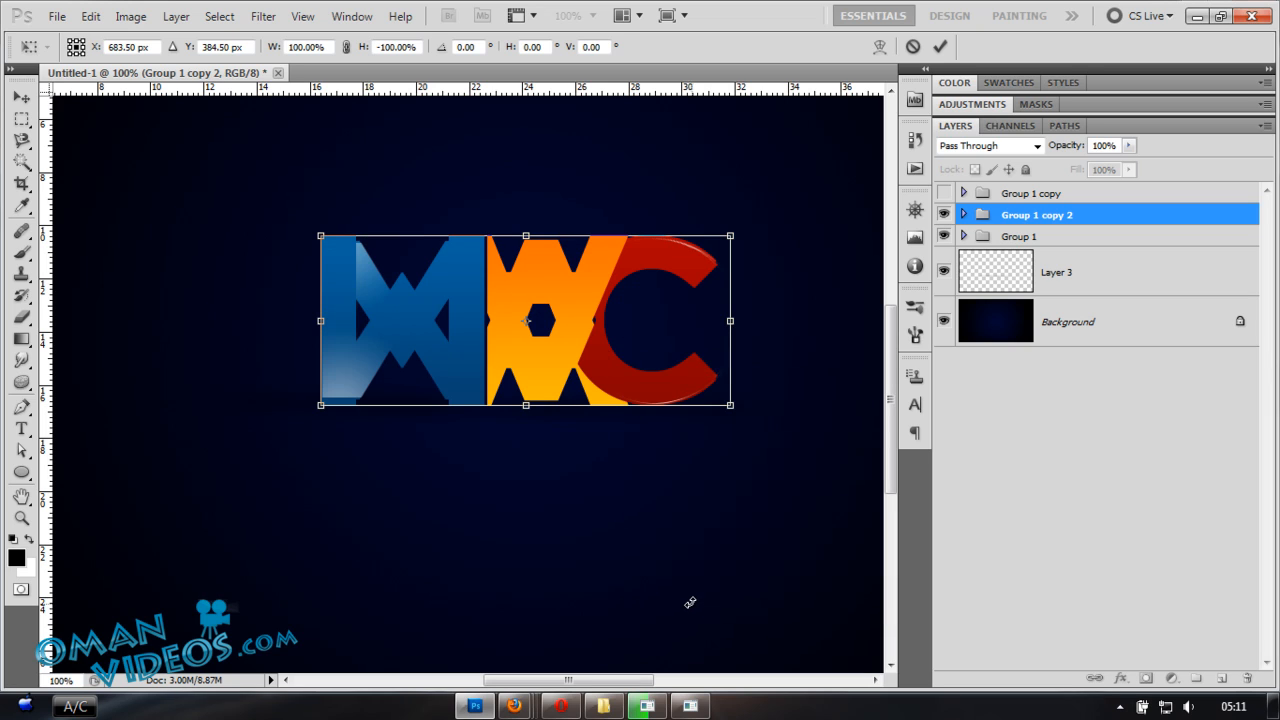
pyautogui.press('Return')
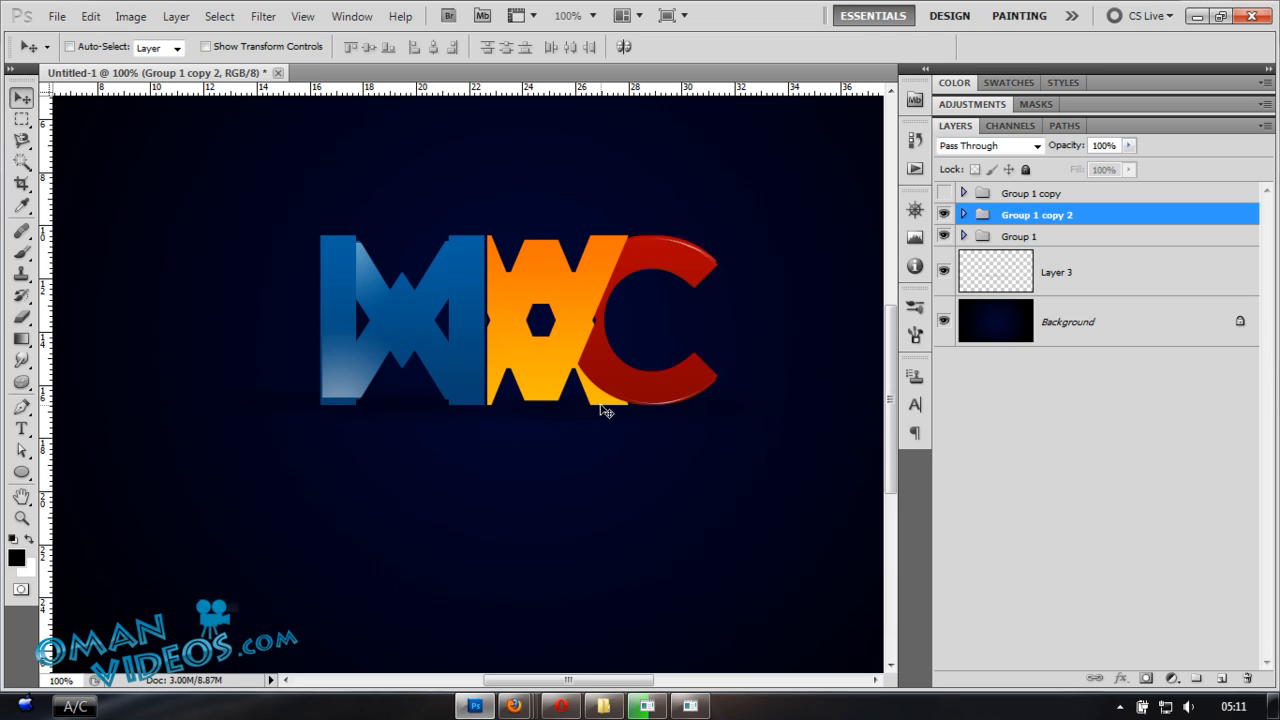
pyautogui.hotkey('shift', 'Down')
pyautogui.hotkey('shift', 'Down')
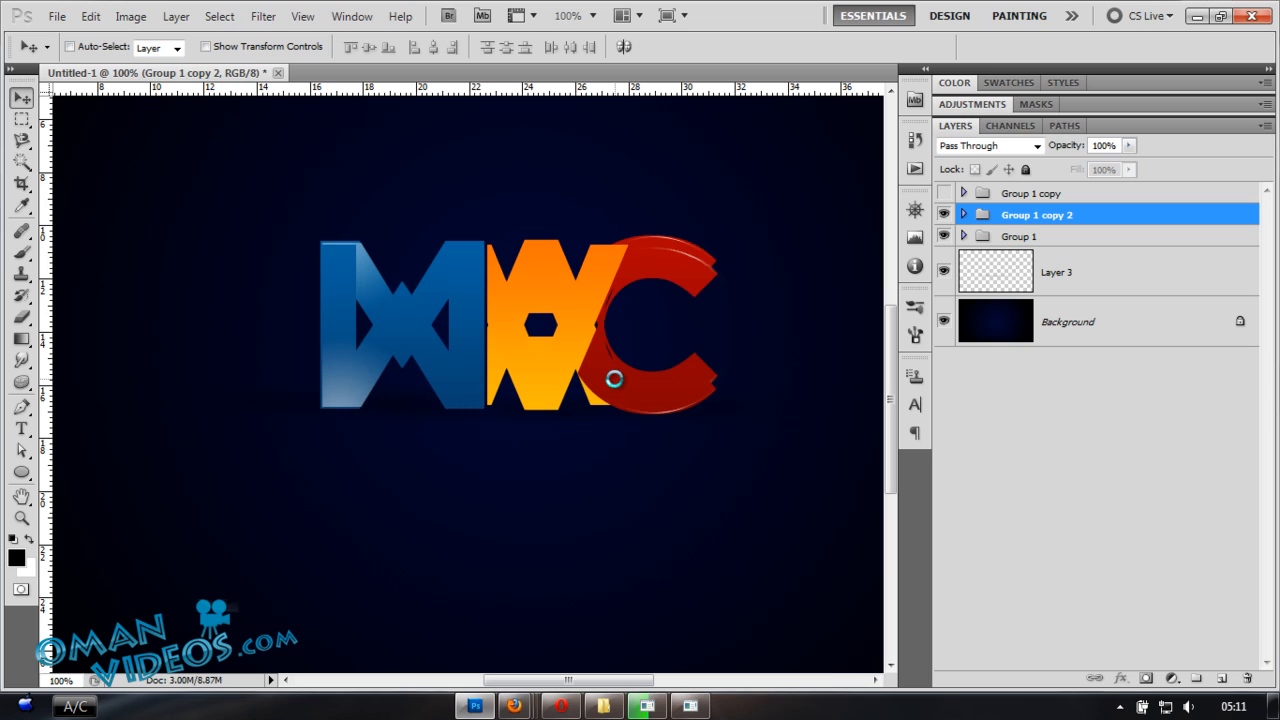
pyautogui.hotkey('shift', 'Down')
pyautogui.hotkey('shift', 'Down')
pyautogui.hotkey('shift', 'Down')
pyautogui.hotkey('shift', 'Down')
pyautogui.hotkey('shift', 'Down')
pyautogui.hotkey('shift', 'Down')
pyautogui.hotkey('shift', 'Down')
pyautogui.hotkey('shift', 'Down')
pyautogui.hotkey('shift', 'Down')
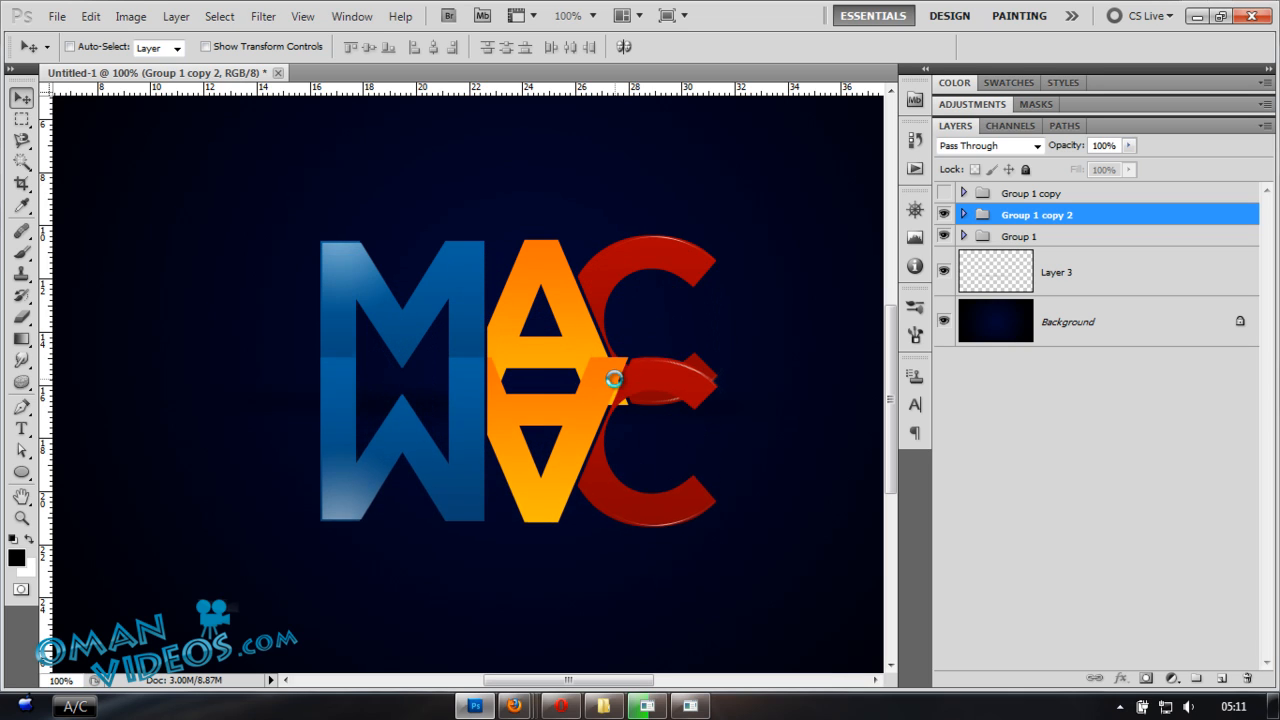
pyautogui.hotkey('shift', 'Down')
pyautogui.hotkey('shift', 'Down')
pyautogui.hotkey('shift', 'Down')
pyautogui.hotkey('shift', 'Down')
pyautogui.hotkey('shift', 'Down')
pyautogui.hotkey('shift', 'Down')
pyautogui.press('Up')
pyautogui.press('Up')
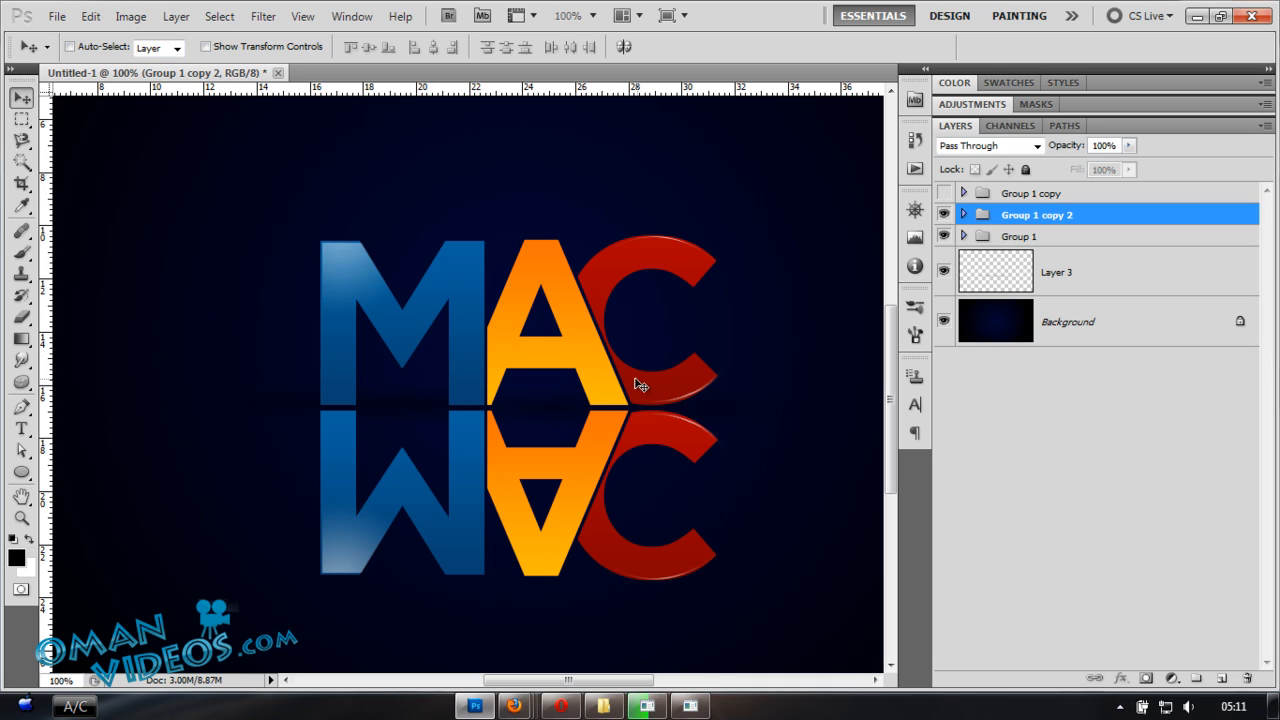
# - Add a layer mask to the mirrored group and choose a black-to-white linear gradient
pyautogui.click(1146, 680)
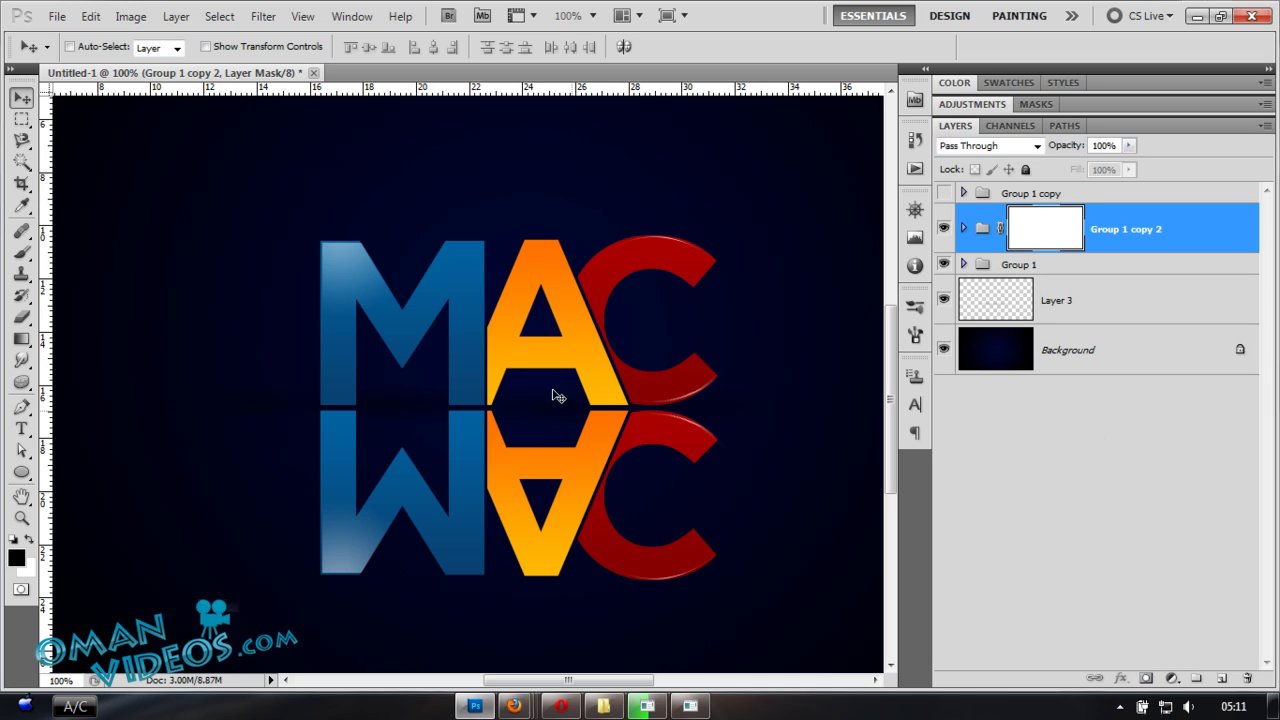
pyautogui.click(22, 340)
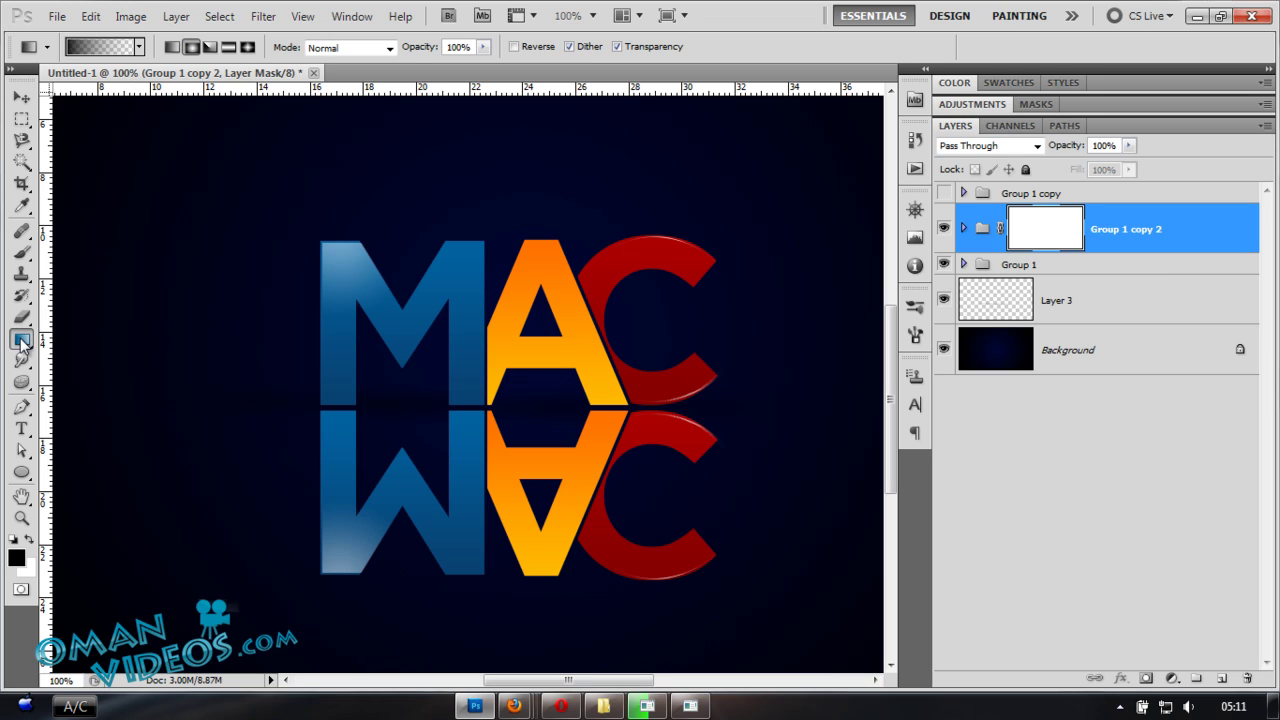
pyautogui.rightClick(526, 300)
pyautogui.click(528, 330)
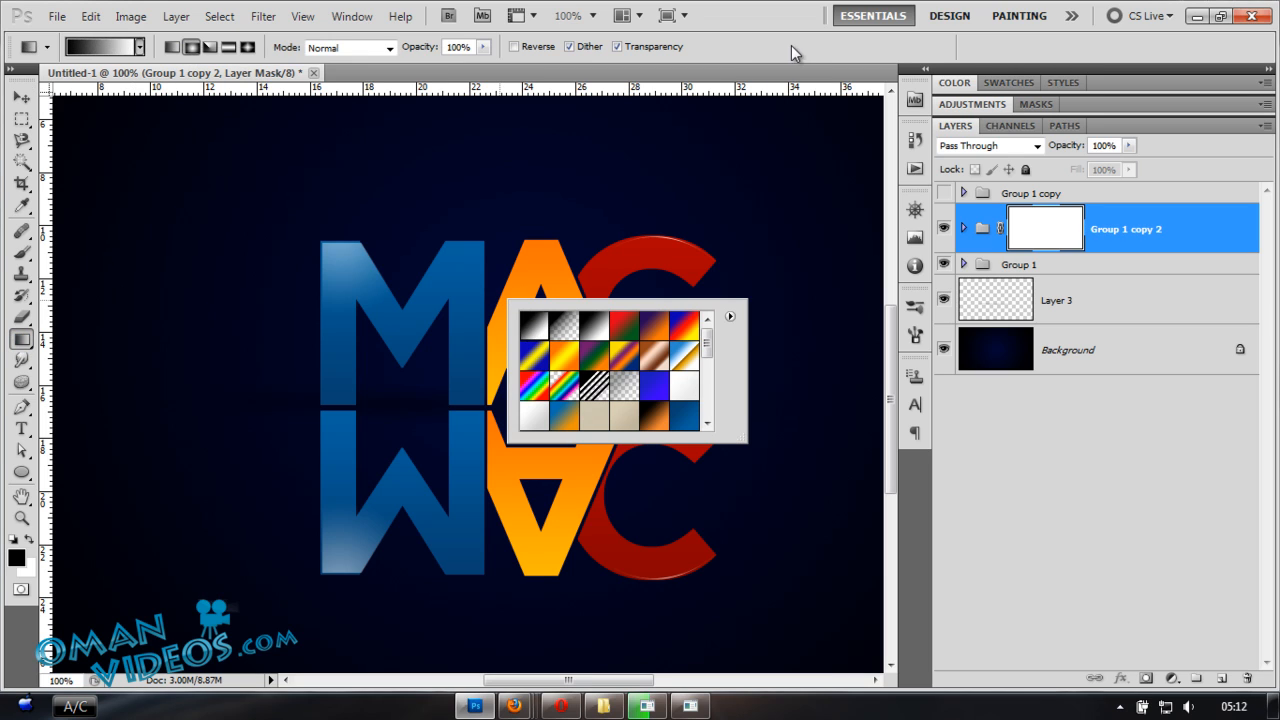
pyautogui.press('Return')
pyautogui.click(172, 48)
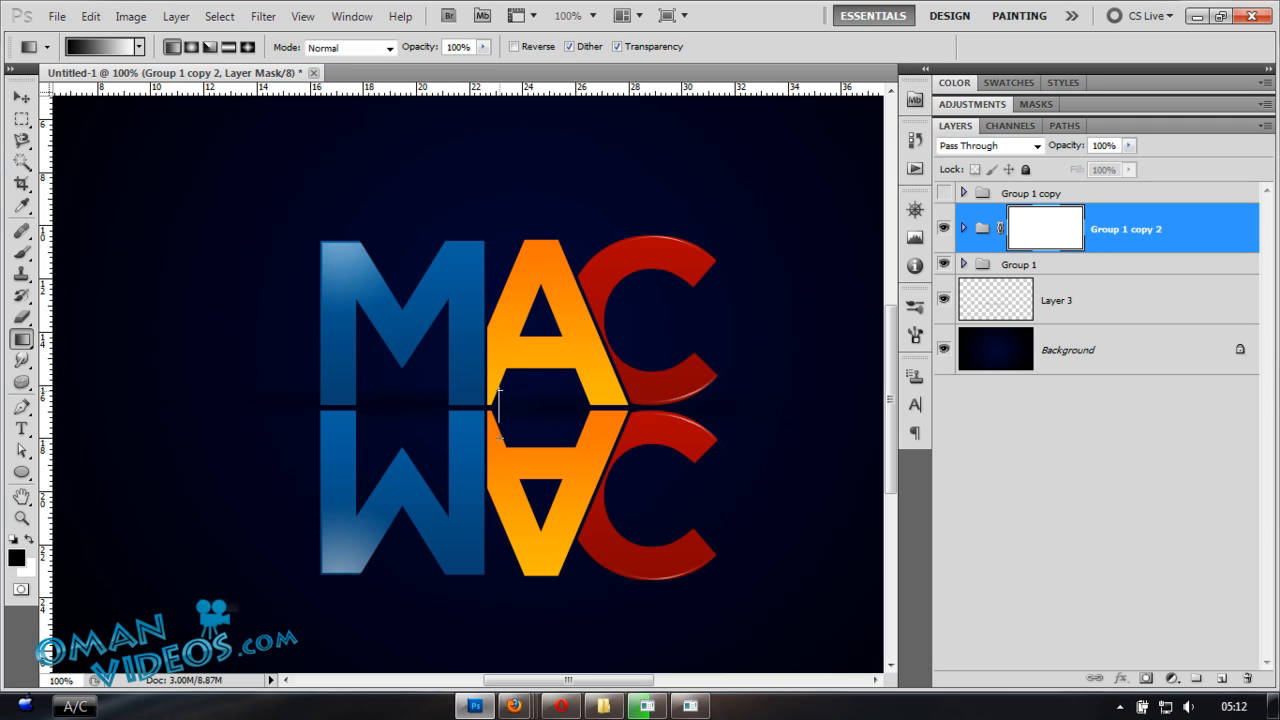
# - Draw a vertical gradient on the mask, retrying until the reflection fades out toward the bottom
pyautogui.moveTo(499, 392); pyautogui.dragTo(499, 515)
pyautogui.moveTo(500, 525); pyautogui.dragTo(505, 330)
pyautogui.hotkey('ctrl', 'z')
pyautogui.moveTo(499, 576); pyautogui.dragTo(502, 260)
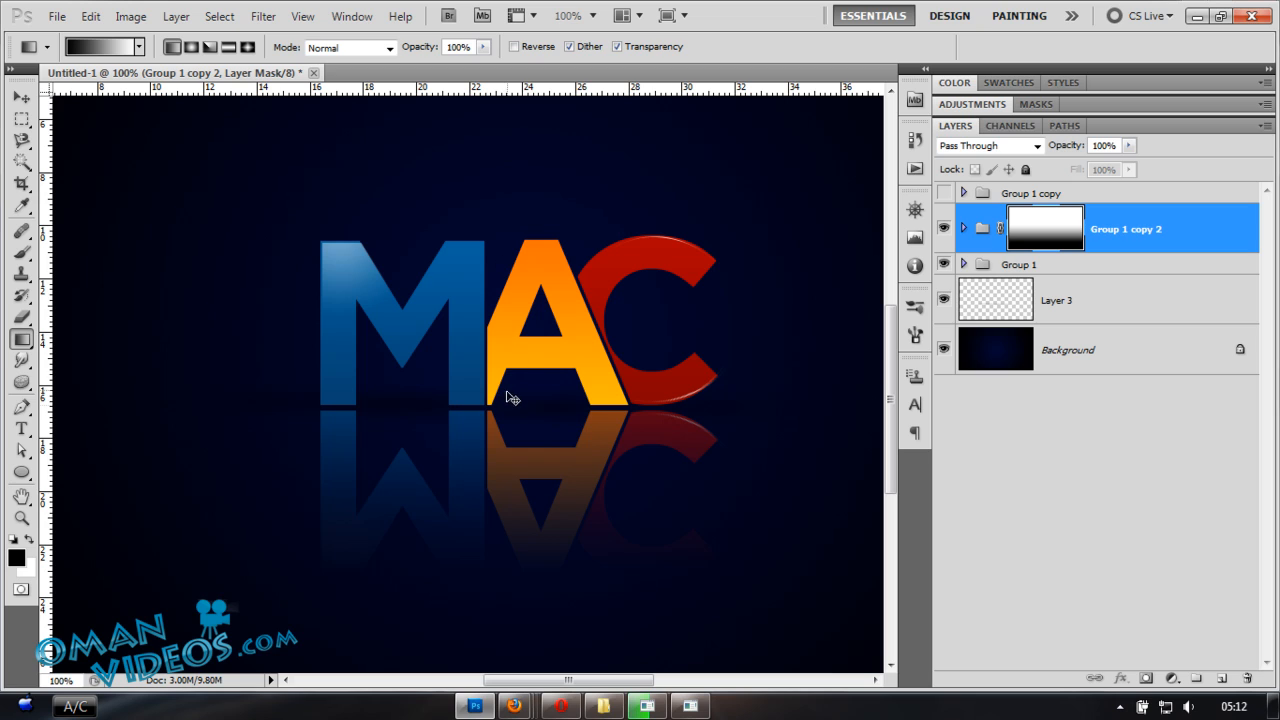
pyautogui.hotkey('ctrl', 'z')
pyautogui.moveTo(505, 556); pyautogui.dragTo(505, 222)
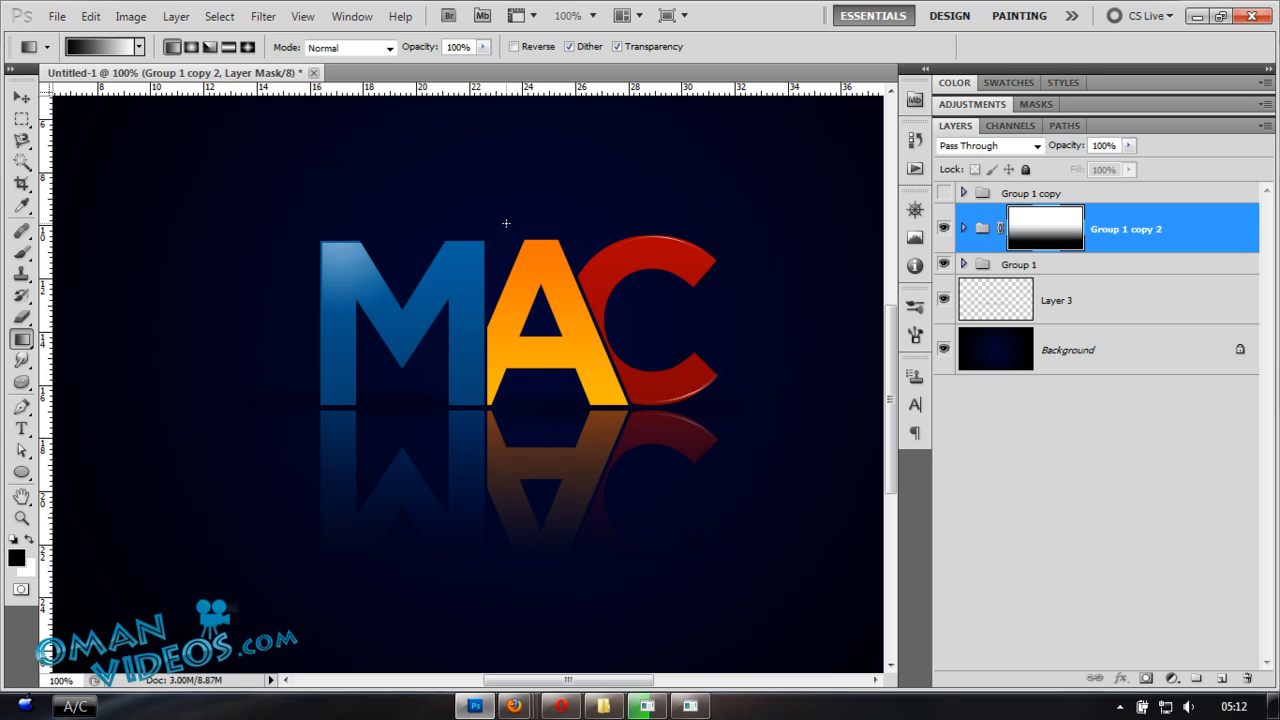
pyautogui.hotkey('ctrl', 'z')
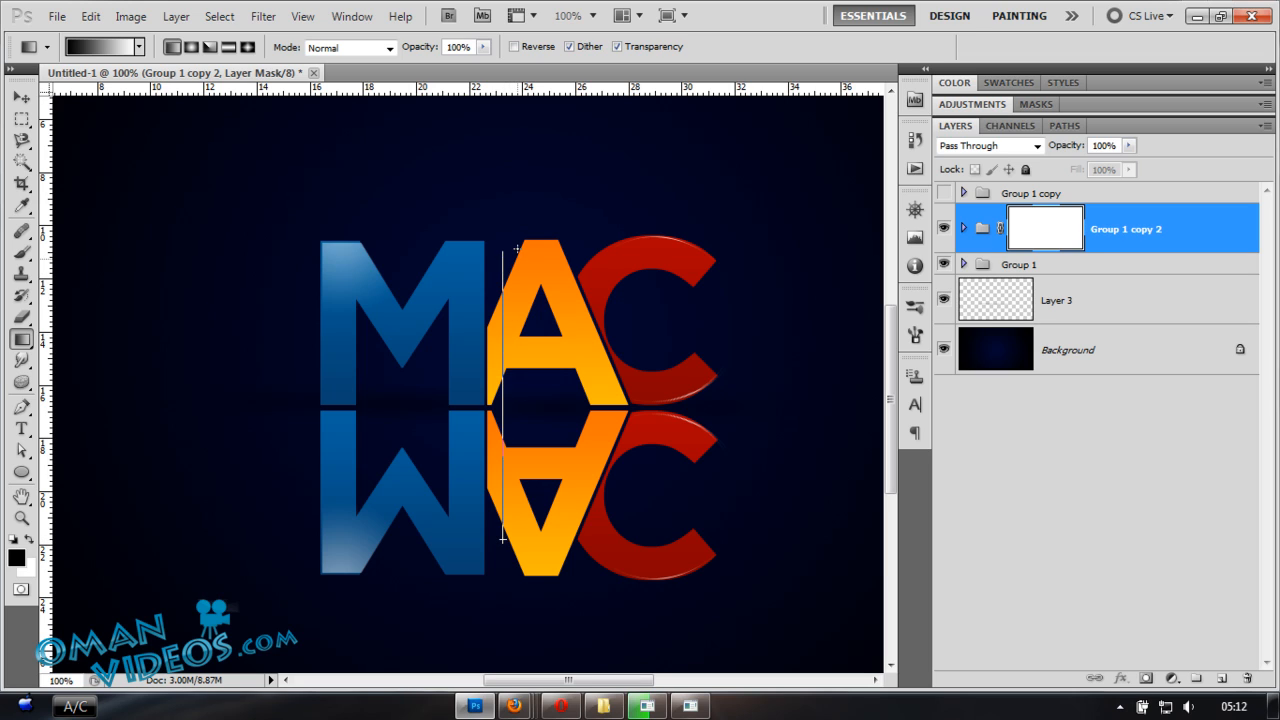
pyautogui.moveTo(502, 538); pyautogui.dragTo(517, 248)
pyautogui.press('v')
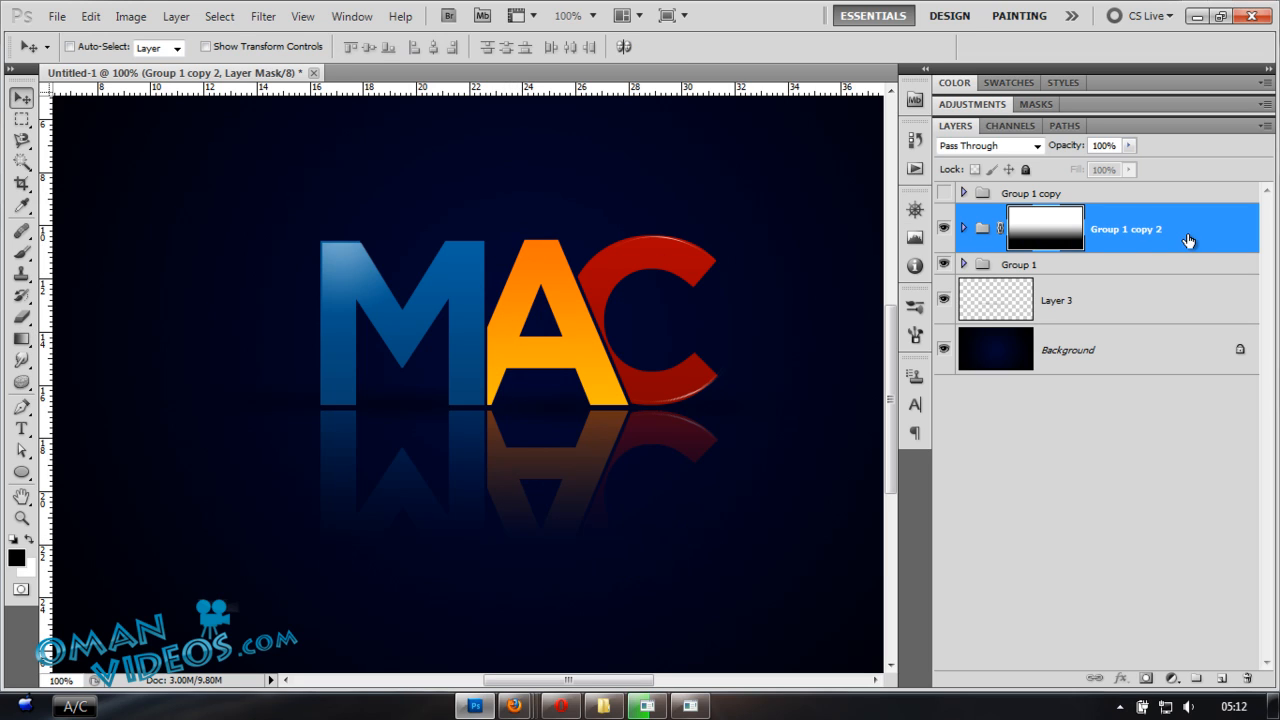
pyautogui.click(1188, 239)
# - Lower the reflection group to 39% opacity and review the finished image at full size
pyautogui.moveTo(1072, 146); pyautogui.dragTo(1016, 158)
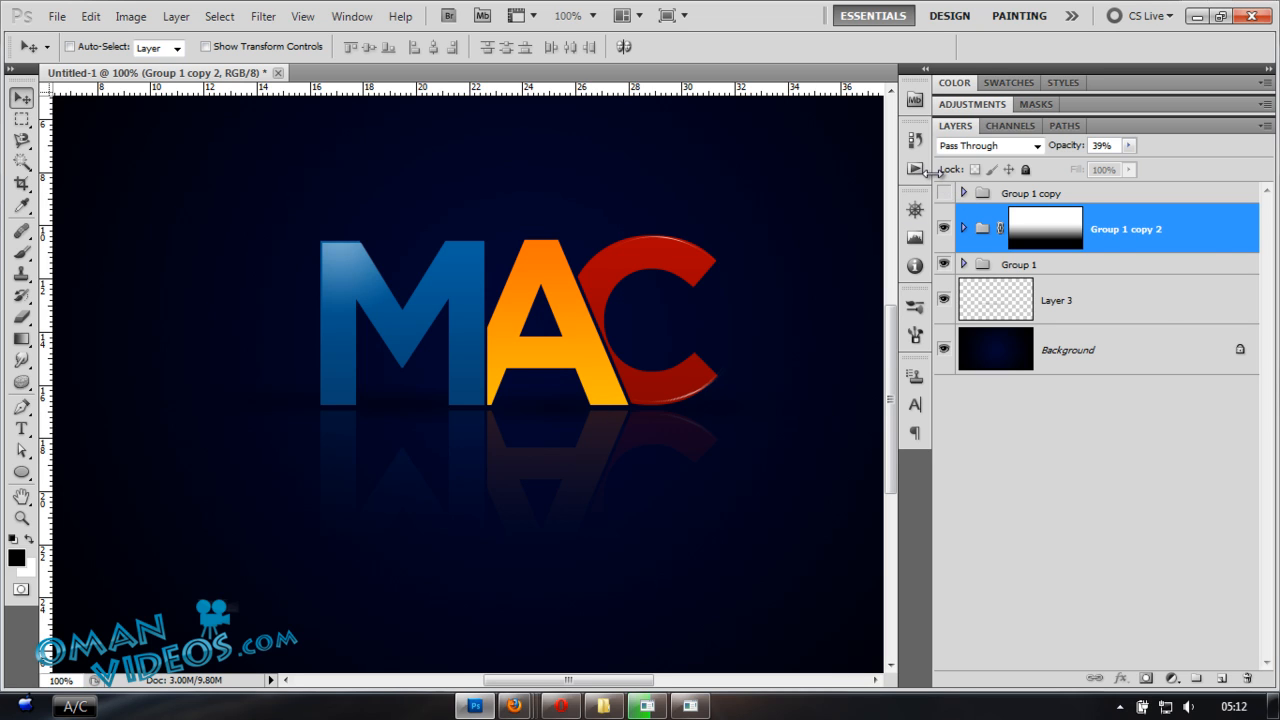
pyautogui.moveTo(895, 400); pyautogui.dragTo(1028, 400)
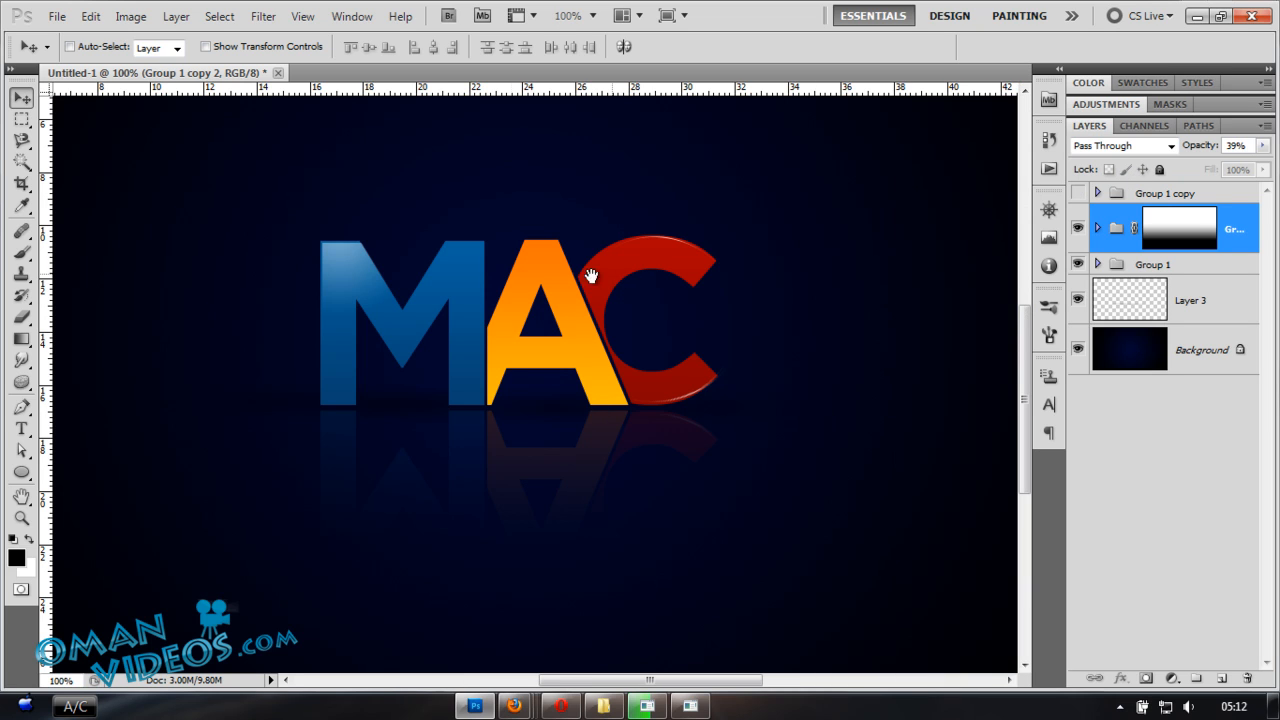
pyautogui.moveTo(568, 349); pyautogui.dragTo(574, 430)
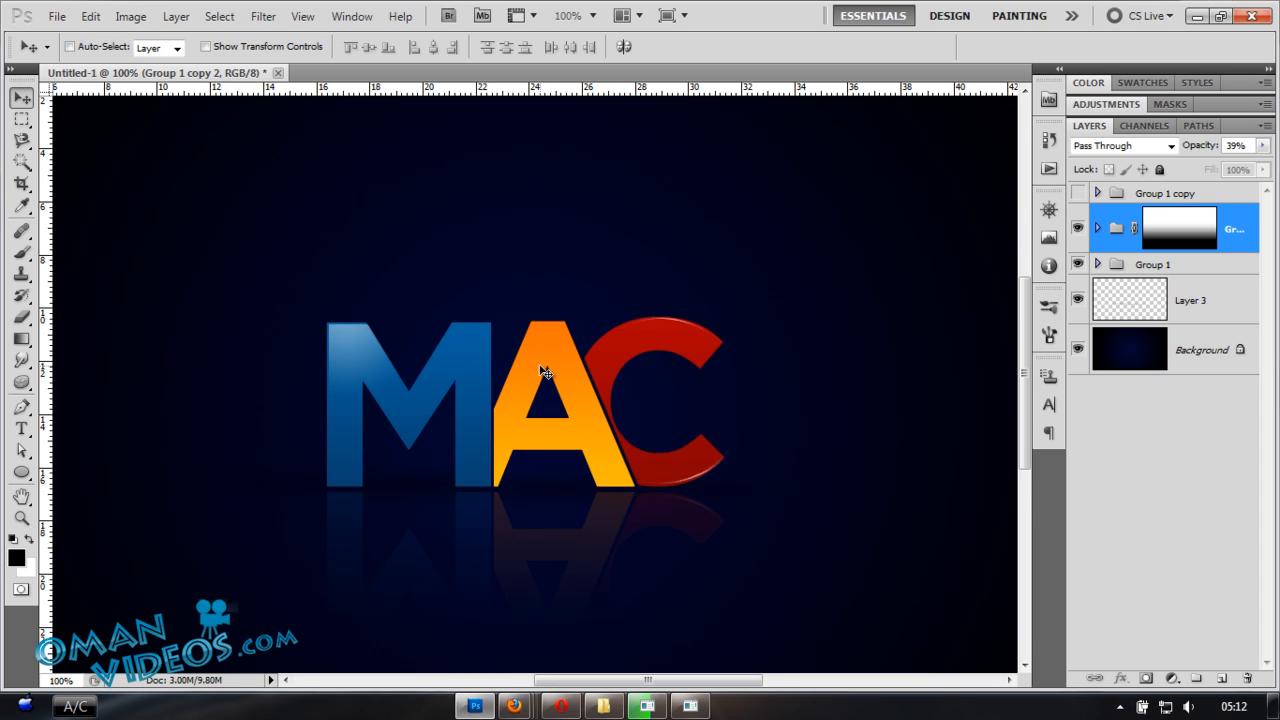
pyautogui.hotkey('ctrl', '-')
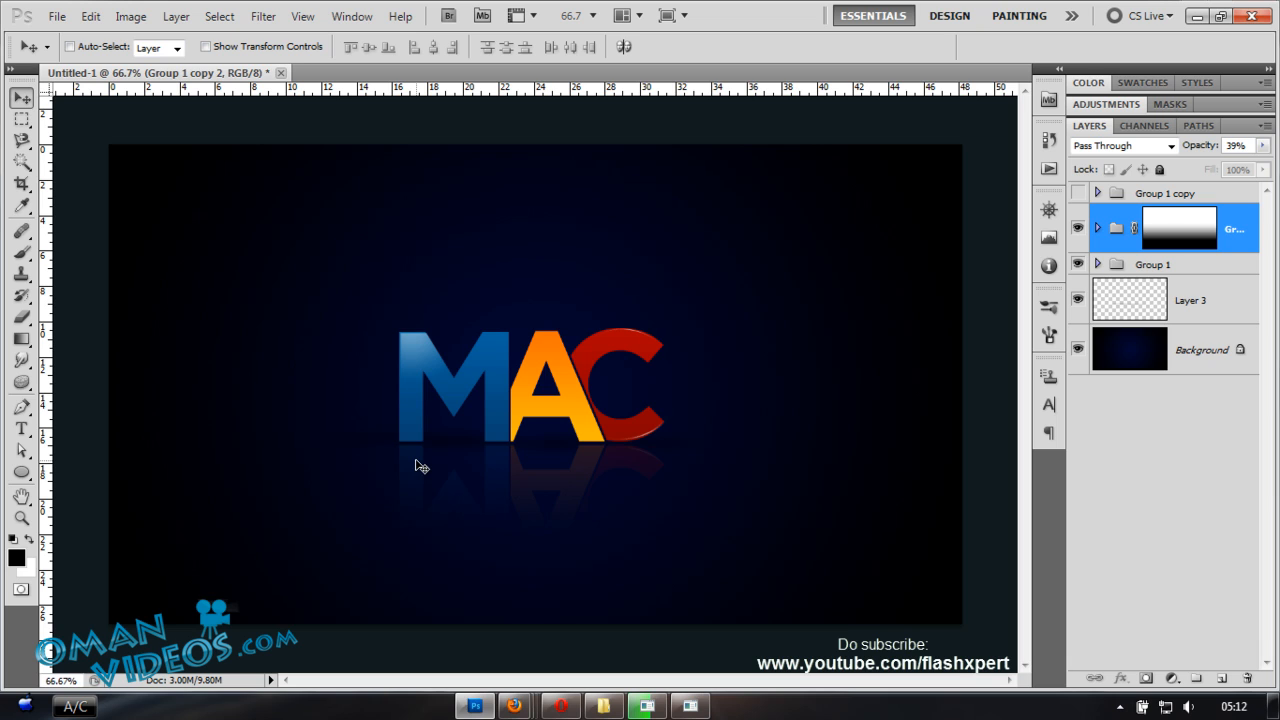
pyautogui.hotkey('ctrl', '1')
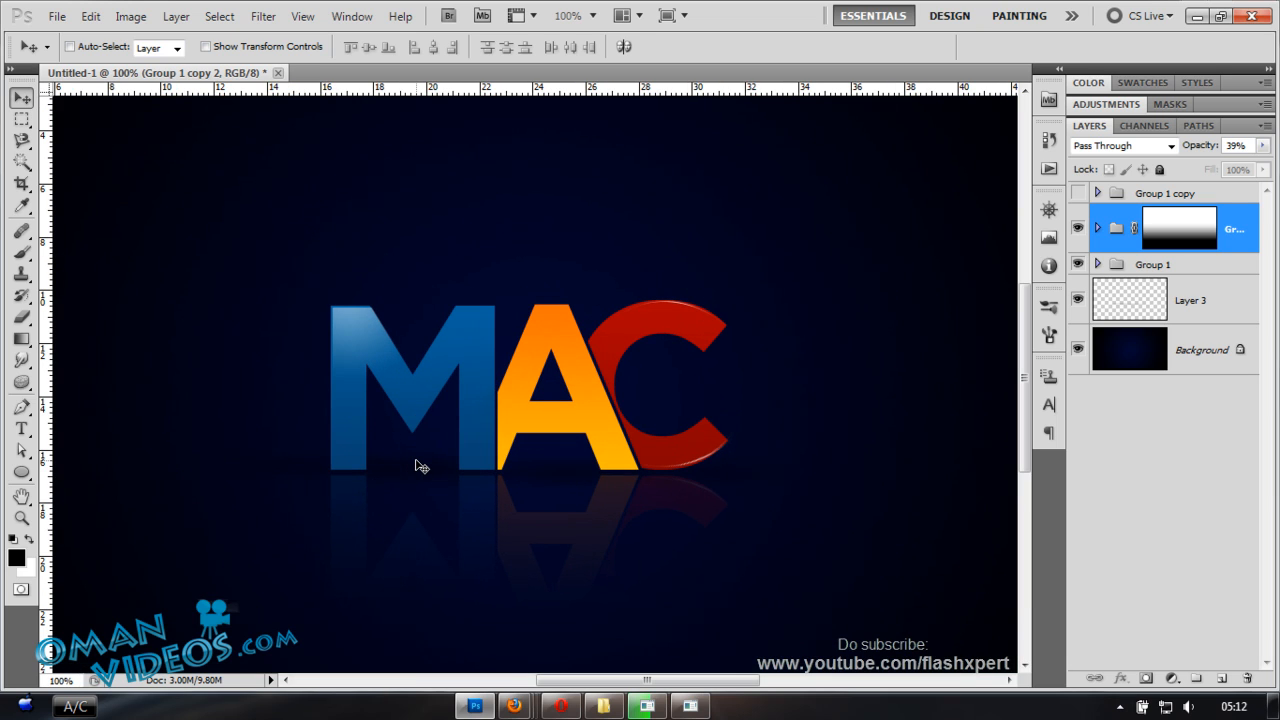